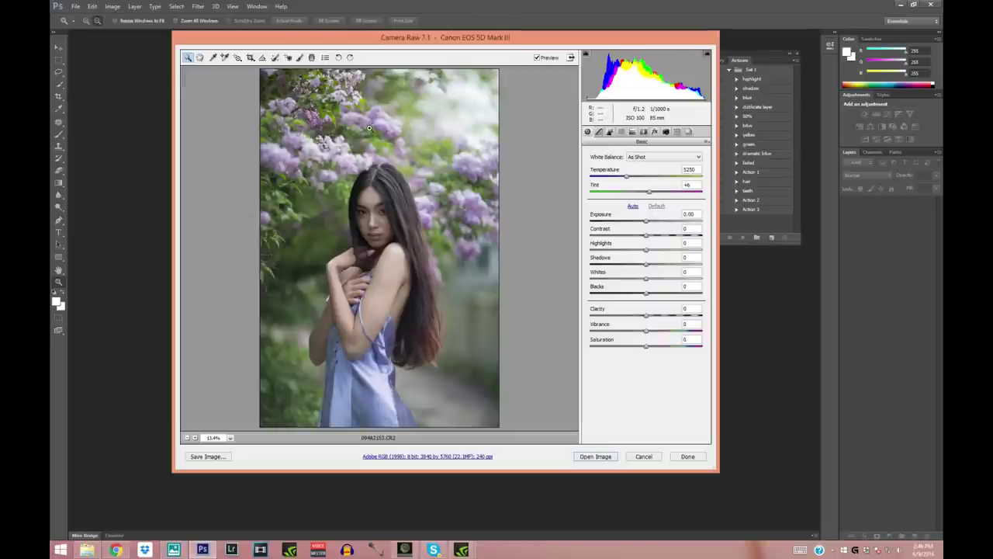
# Step: Try opening the portrait JPEG from the Desktop as a Camera Raw file, and cancel the raw dialog
pyautogui.press('Return')
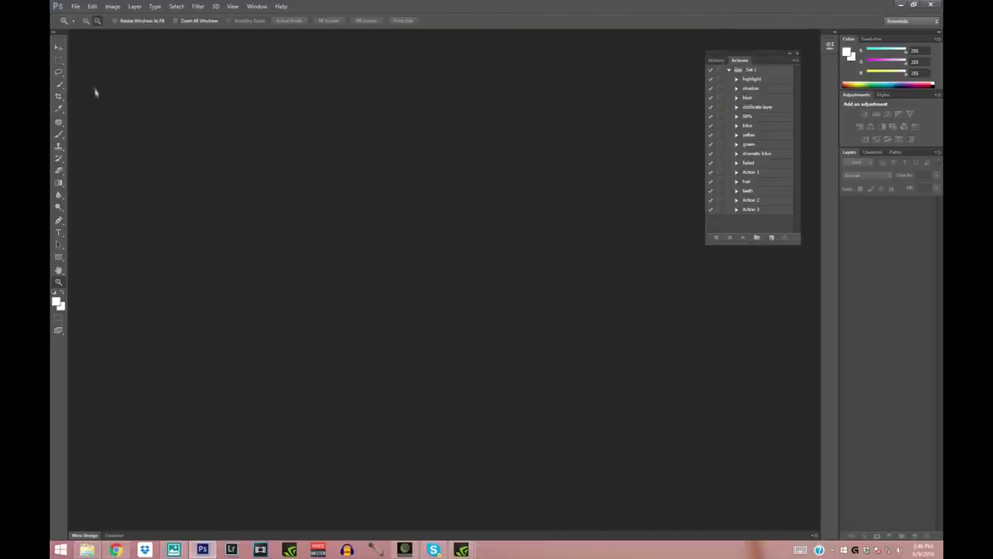
pyautogui.click(76, 6)
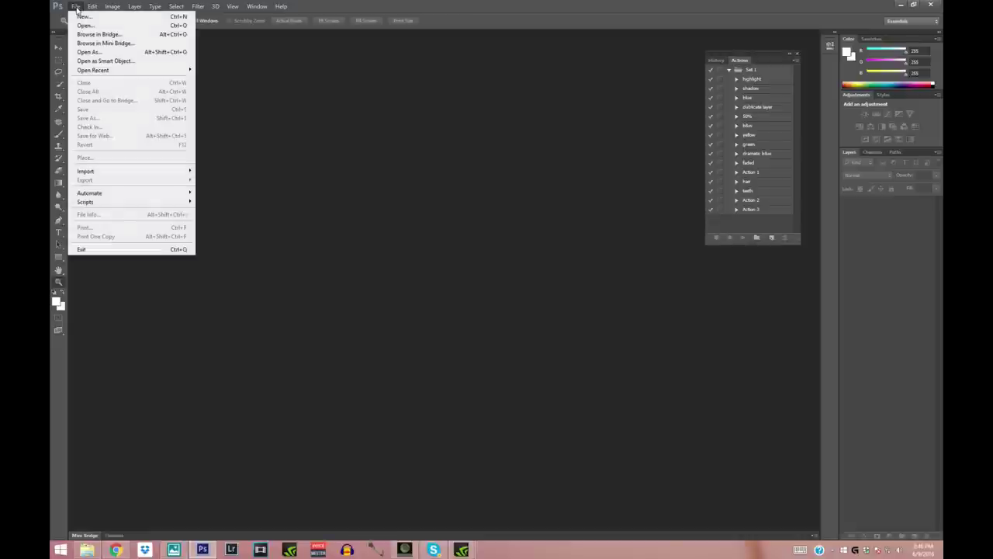
pyautogui.click(98, 54)
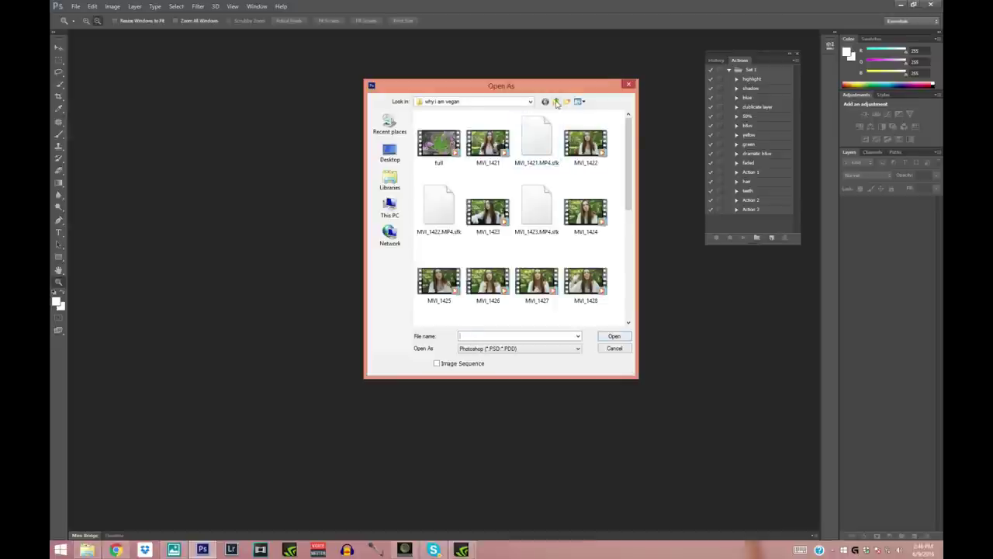
pyautogui.click(556, 102)
pyautogui.click(389, 152)
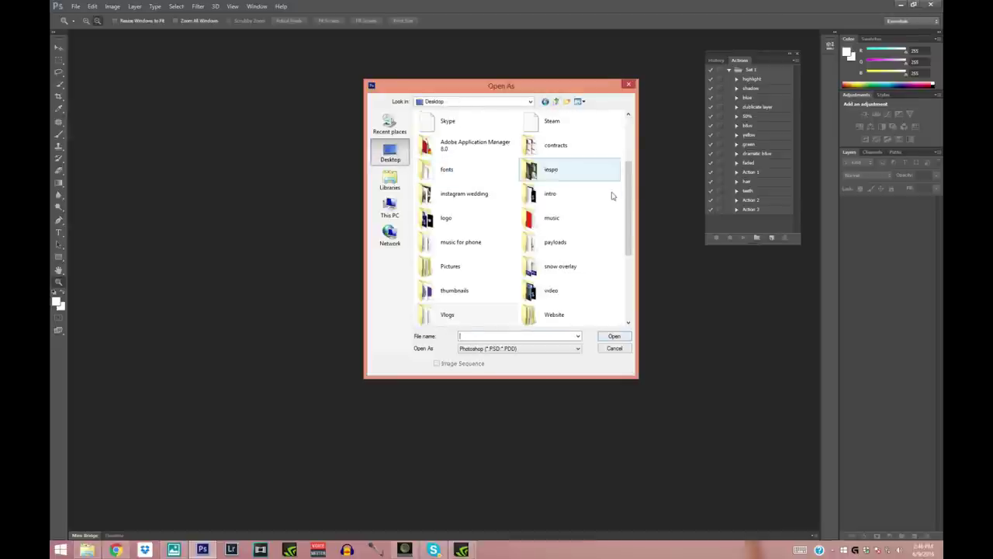
pyautogui.moveTo(630, 186); pyautogui.dragTo(630, 247)
pyautogui.click(553, 219)
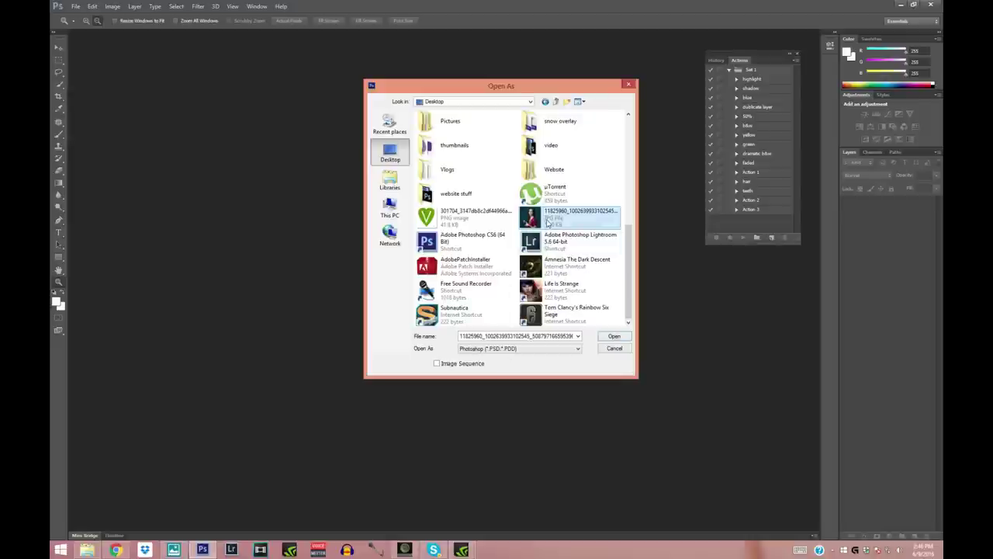
pyautogui.click(574, 348)
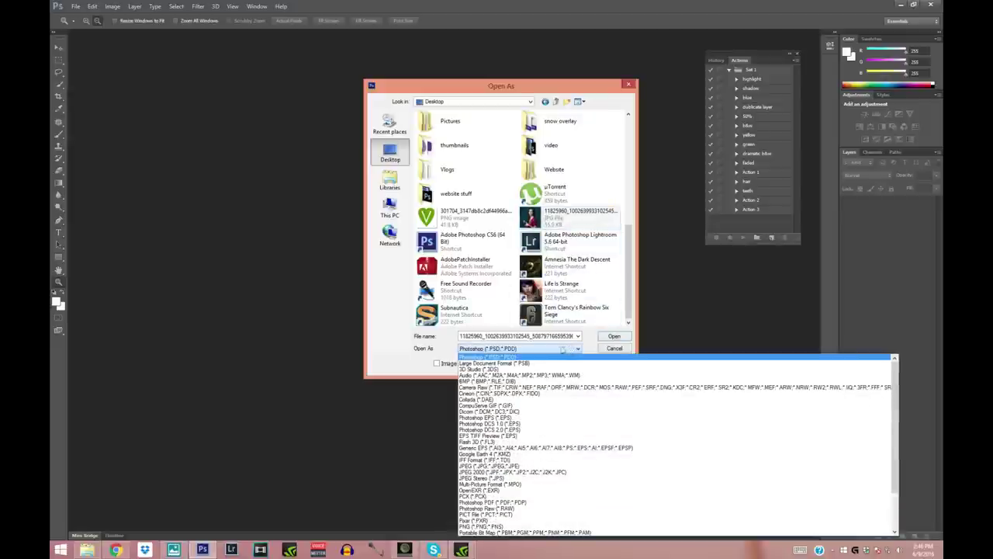
pyautogui.click(468, 388)
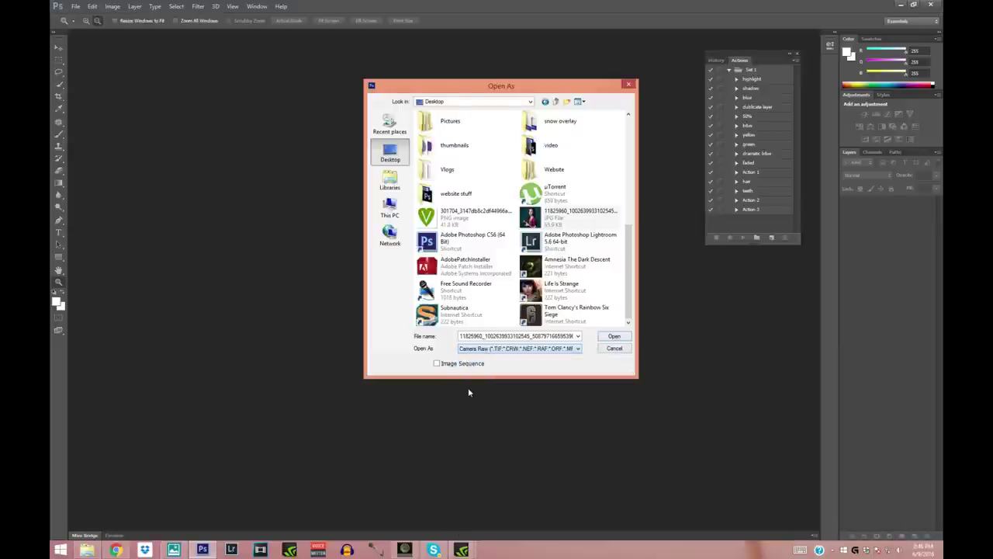
pyautogui.click(613, 339)
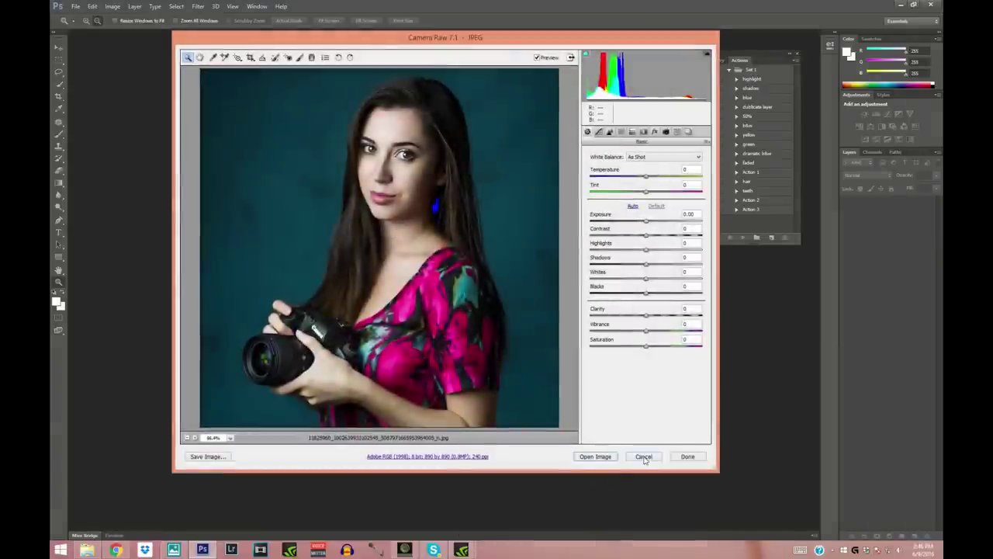
pyautogui.click(643, 456)
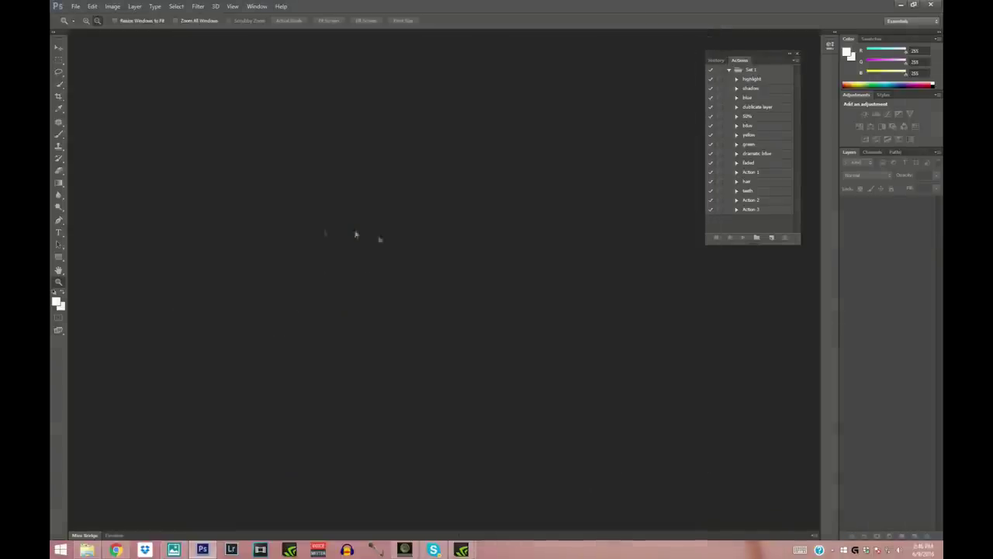
# Step: Switch to the Photos viewer and open the lilac portrait CR2 file with Adobe Photoshop CS6
pyautogui.click(180, 549)
pyautogui.rightClick(187, 528)
pyautogui.click(119, 536)
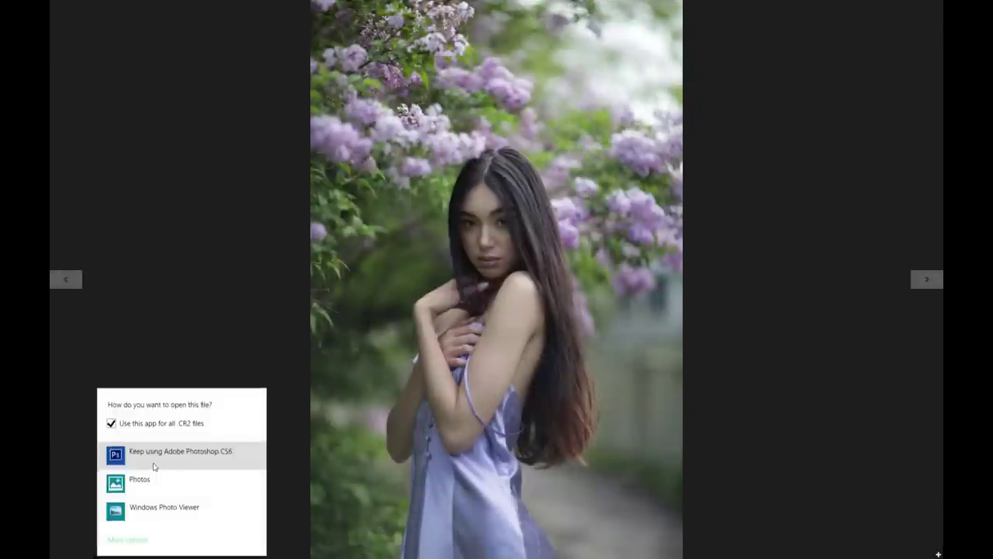
pyautogui.click(151, 454)
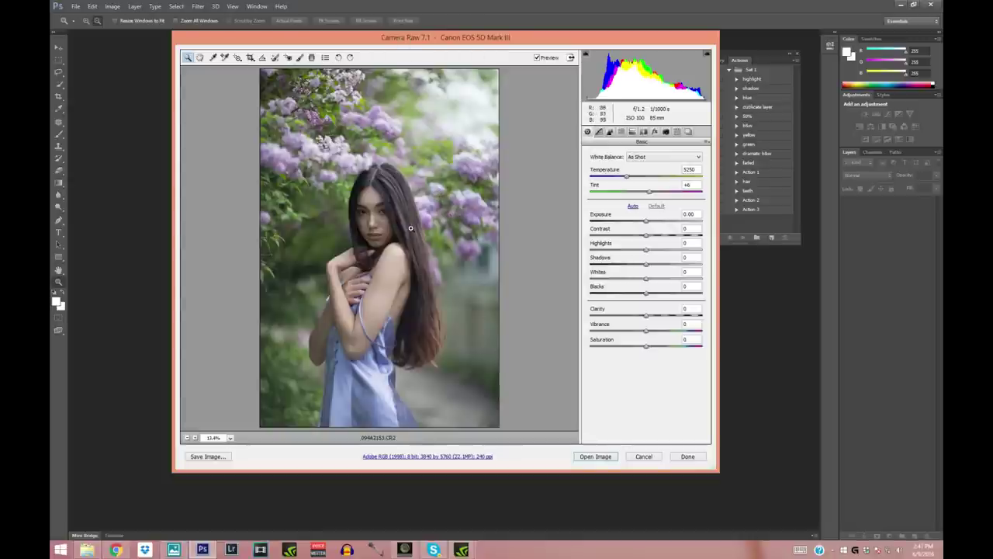
# Step: Cool the raw portrait's white balance by setting the temperature to 4900
pyautogui.click(355, 239)
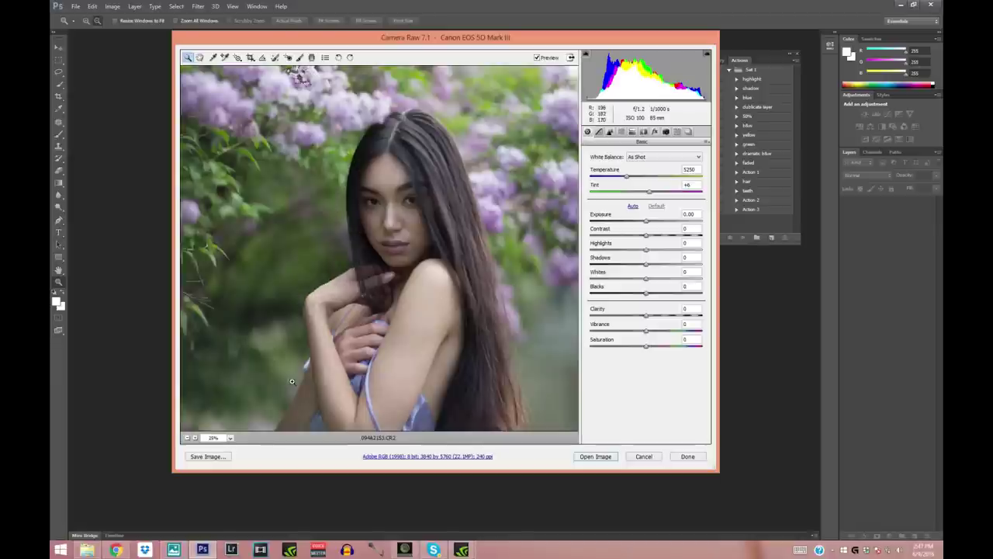
pyautogui.click(187, 437)
pyautogui.moveTo(626, 179); pyautogui.dragTo(622, 180)
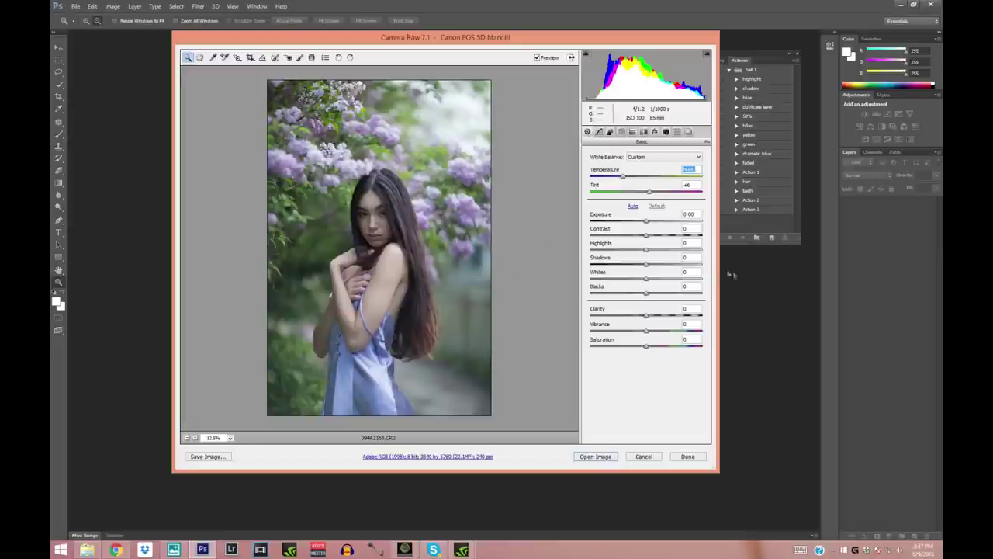
# Step: Adjust the raw photo's tones to Exposure +0.15, Contrast +27, Highlights -7 and Shadows +38
pyautogui.click(646, 222)
pyautogui.moveTo(646, 223); pyautogui.dragTo(662, 243)
pyautogui.click(647, 265)
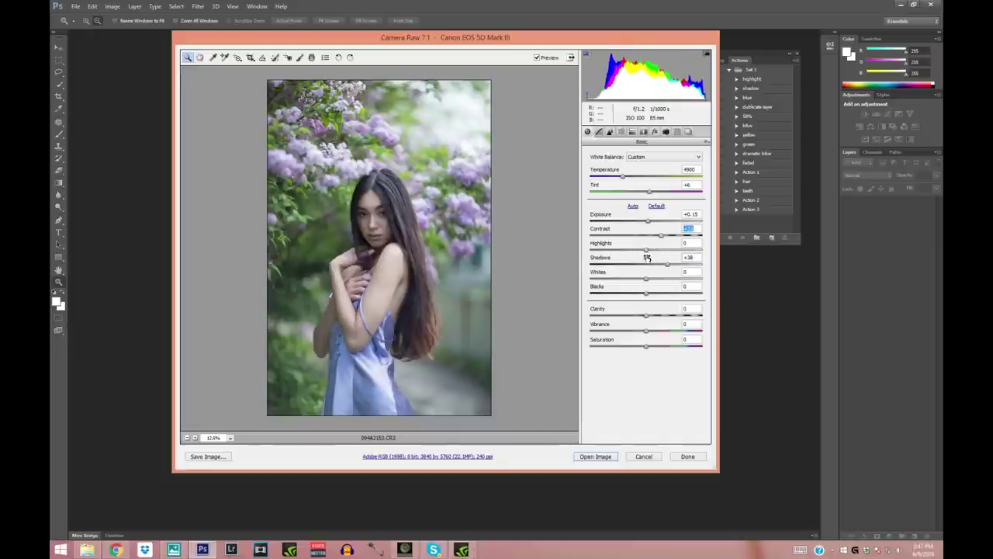
pyautogui.moveTo(645, 254); pyautogui.dragTo(641, 254)
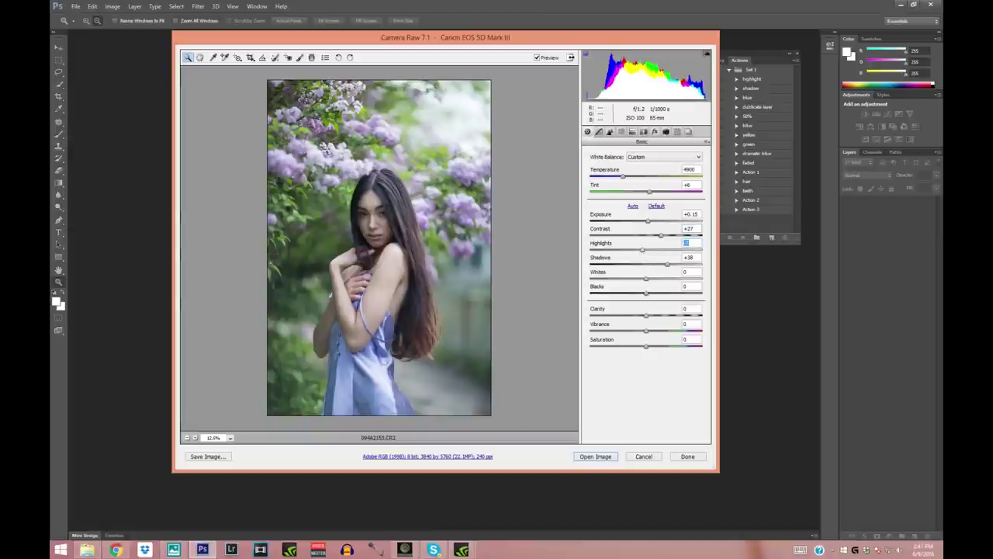
pyautogui.click(373, 225)
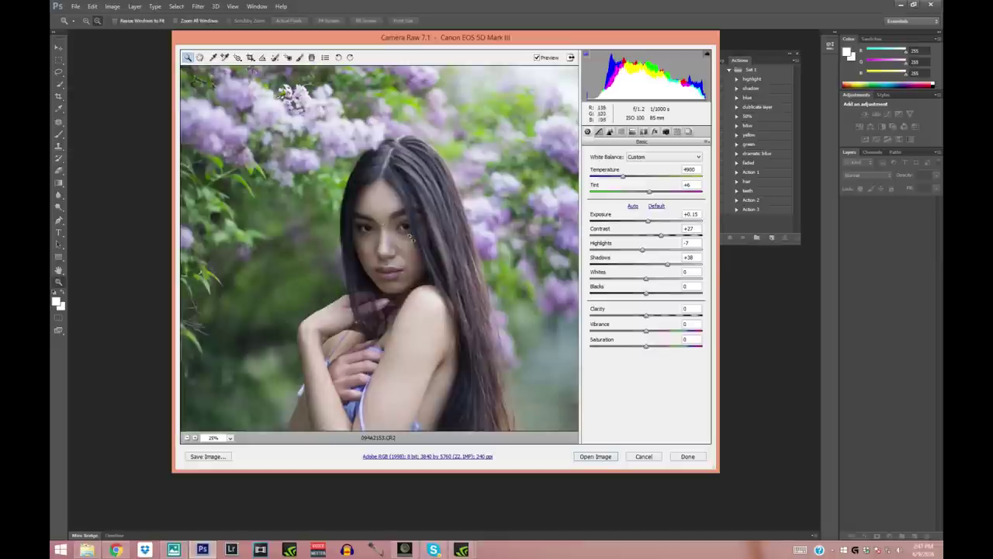
pyautogui.click(186, 437)
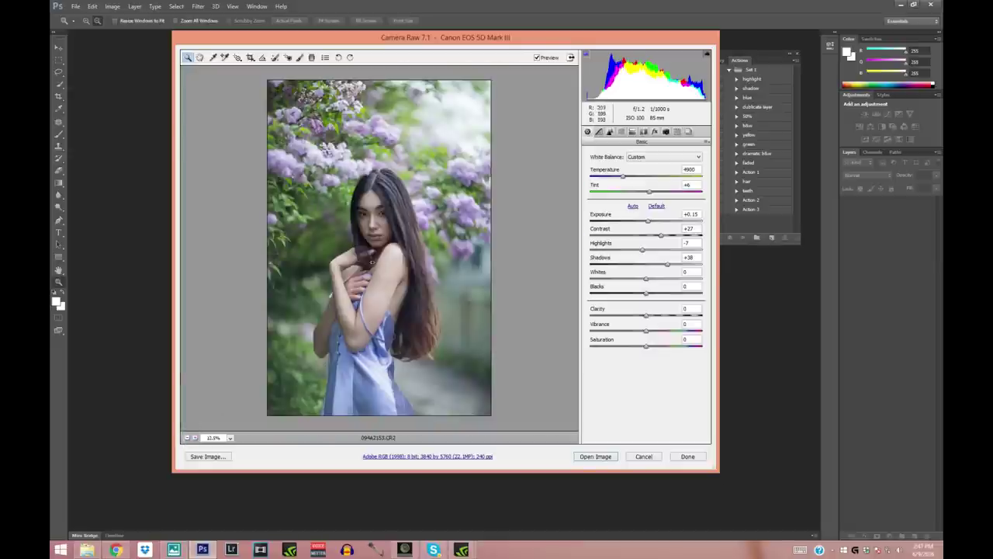
# Step: Set the sharpening amount to 33 and the luminance noise reduction to 15
pyautogui.click(609, 131)
pyautogui.moveTo(608, 170); pyautogui.dragTo(612, 170)
pyautogui.moveTo(595, 248); pyautogui.dragTo(604, 252)
pyautogui.click(382, 224)
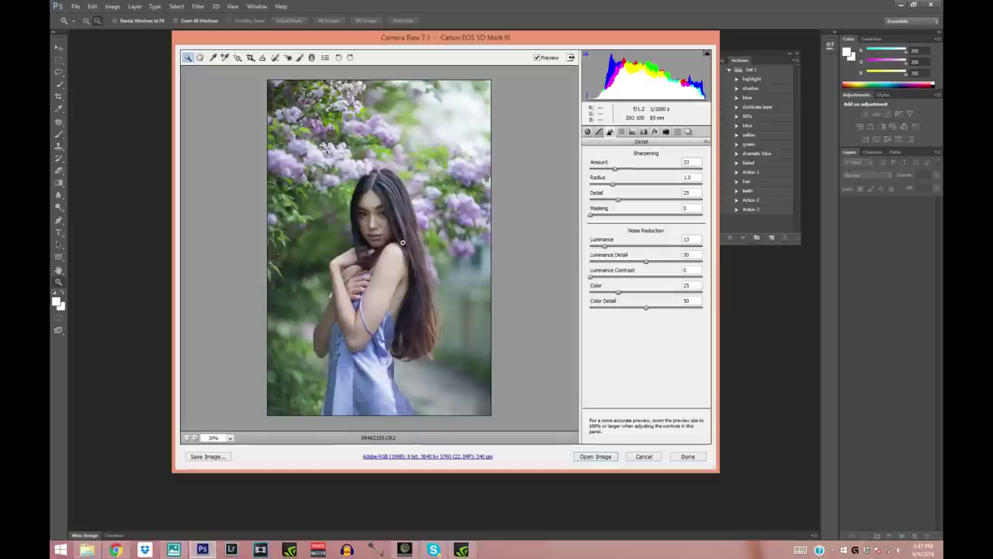
pyautogui.click(607, 246)
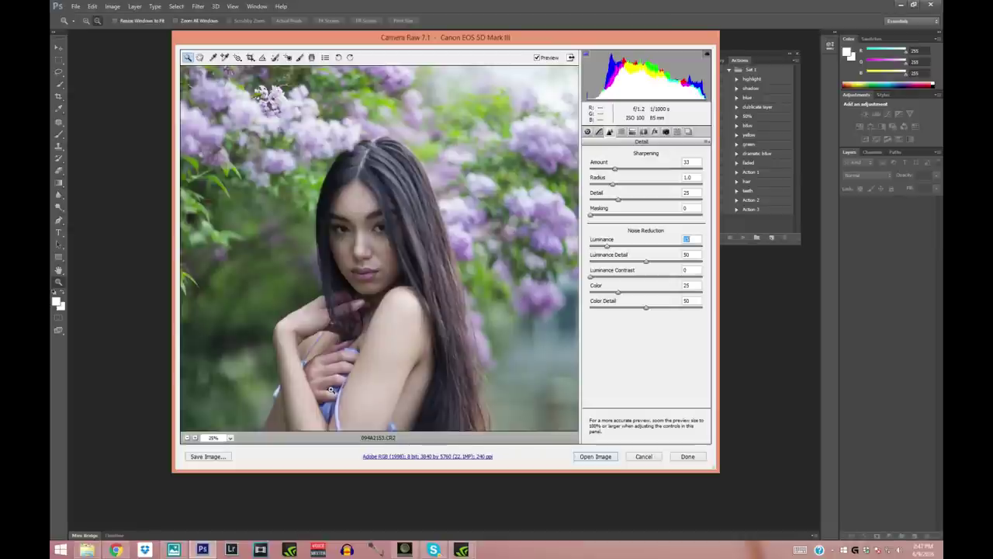
pyautogui.click(187, 437)
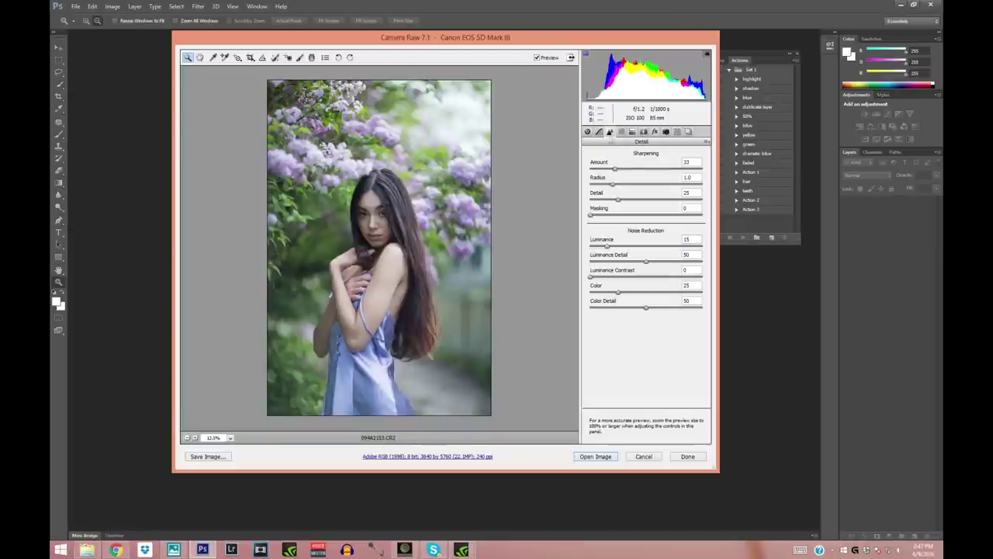
# Step: Set the HSL saturation of Greens to +6 and slightly raise the saturation of Purples and Blues
pyautogui.click(623, 133)
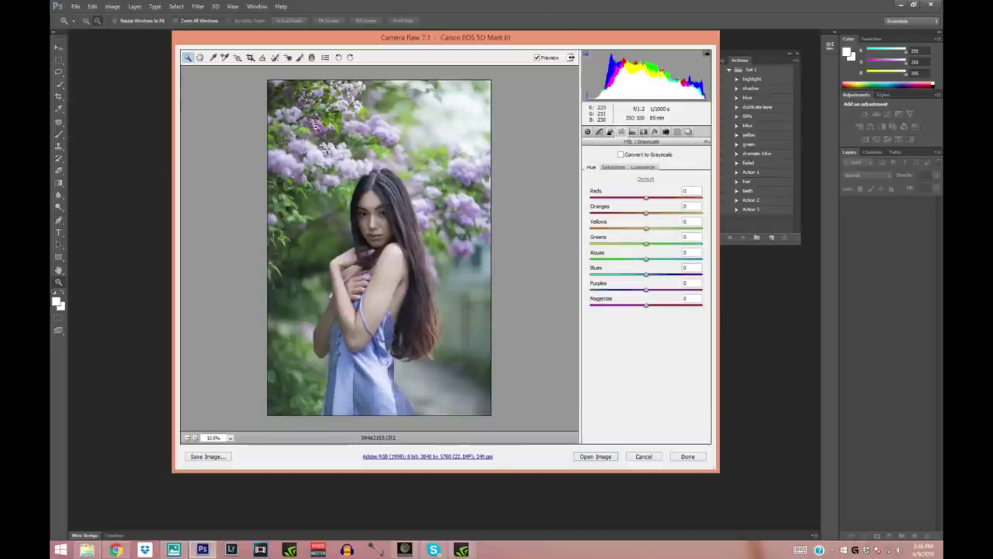
pyautogui.click(614, 166)
pyautogui.click(647, 245)
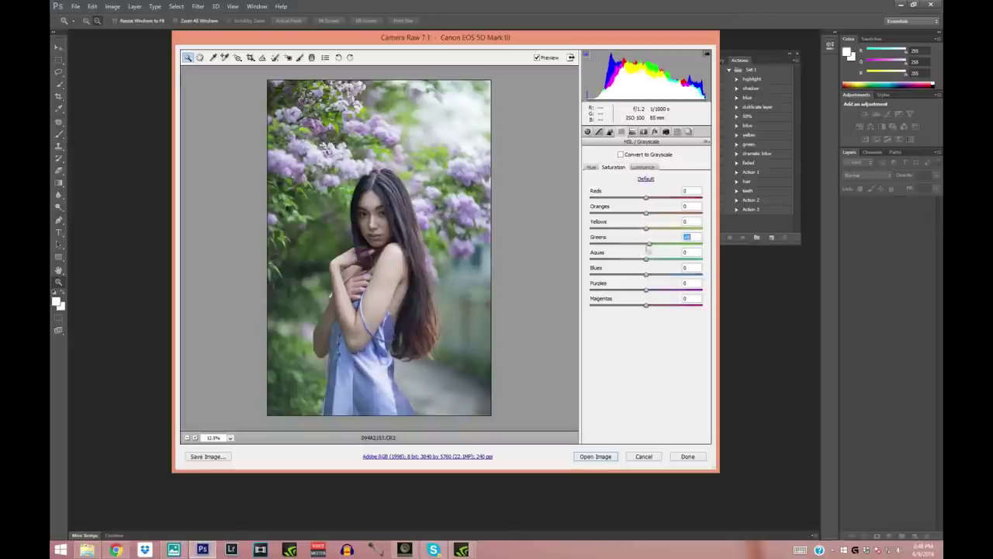
pyautogui.moveTo(646, 289); pyautogui.dragTo(654, 289)
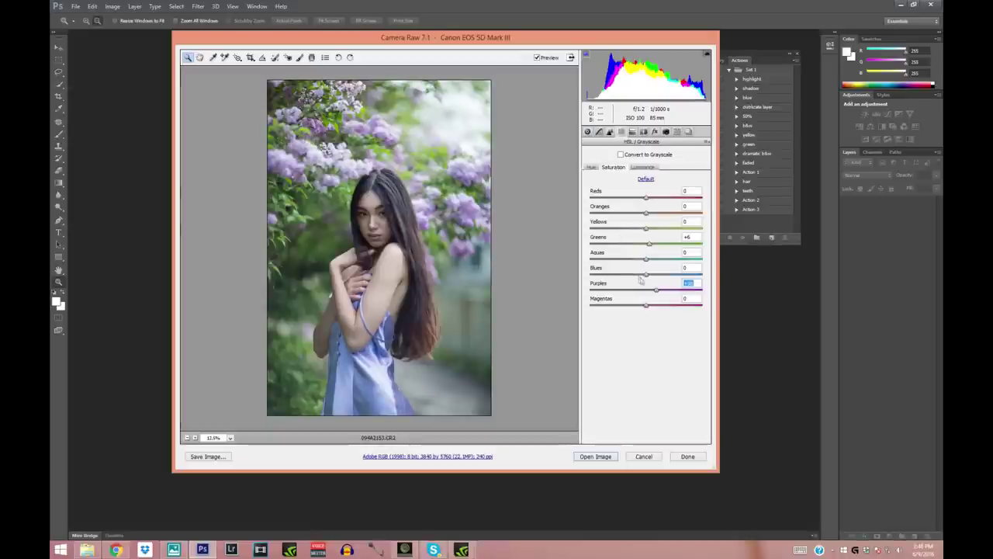
pyautogui.moveTo(646, 276); pyautogui.dragTo(653, 278)
pyautogui.click(587, 132)
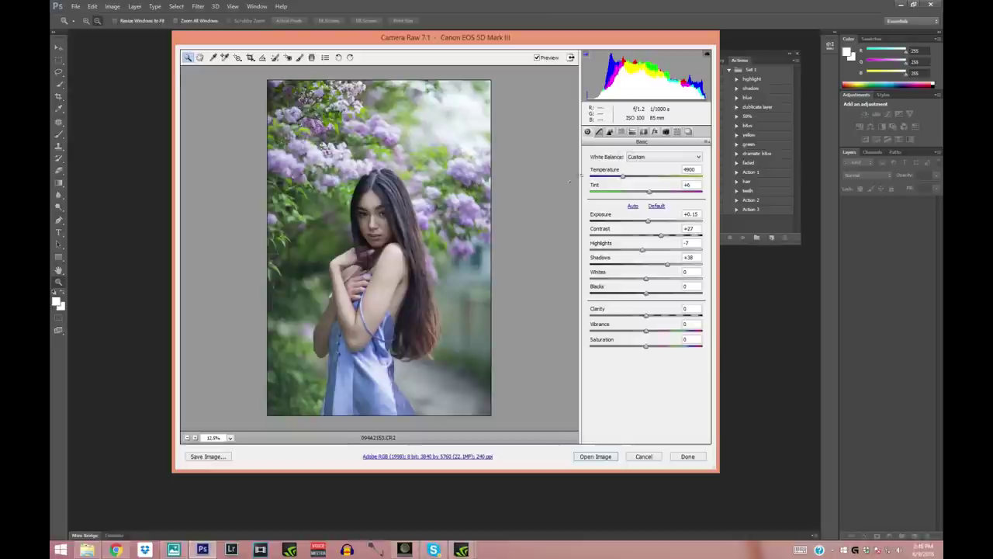
# Step: Apply a slight positive manual lens distortion correction and open the developed raw image for editing
pyautogui.click(643, 133)
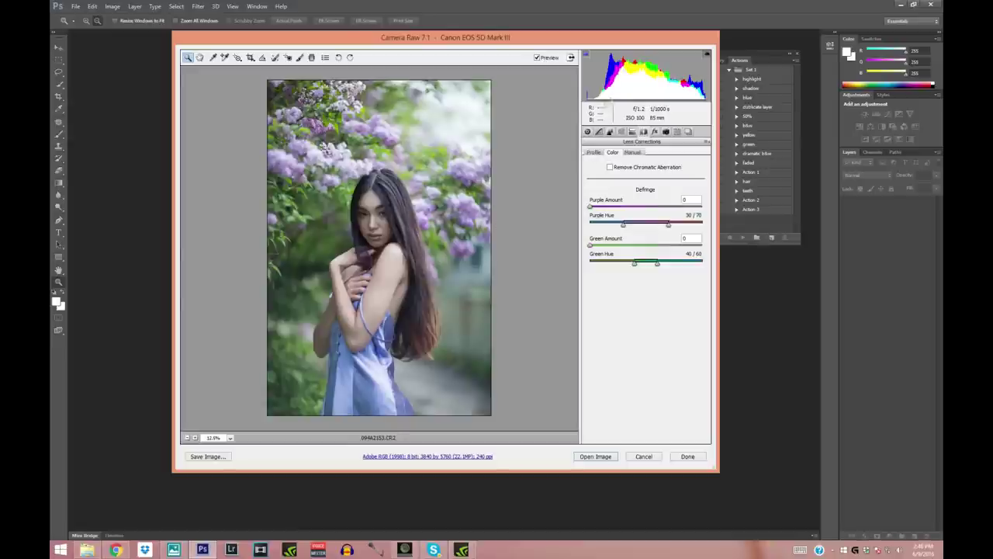
pyautogui.click(633, 153)
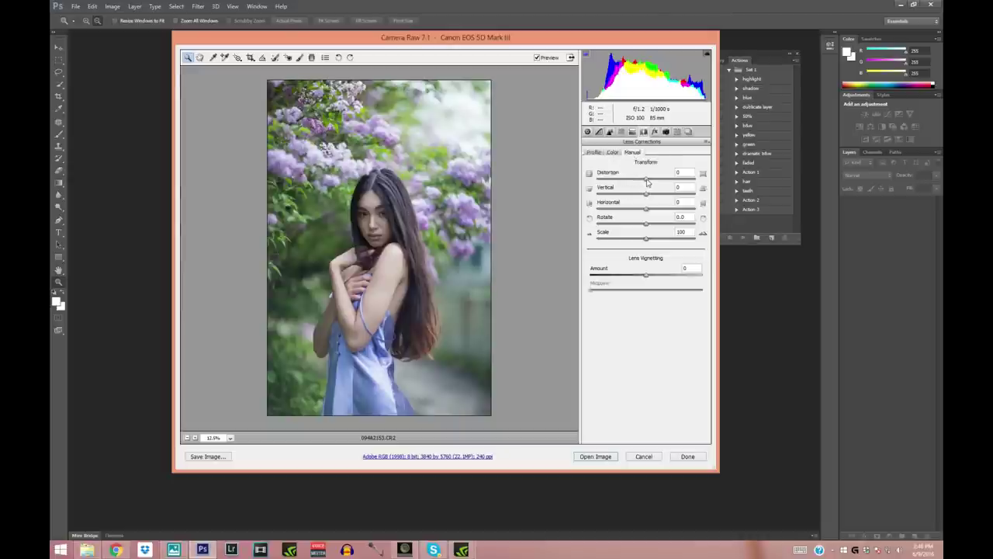
pyautogui.moveTo(645, 181); pyautogui.dragTo(652, 181)
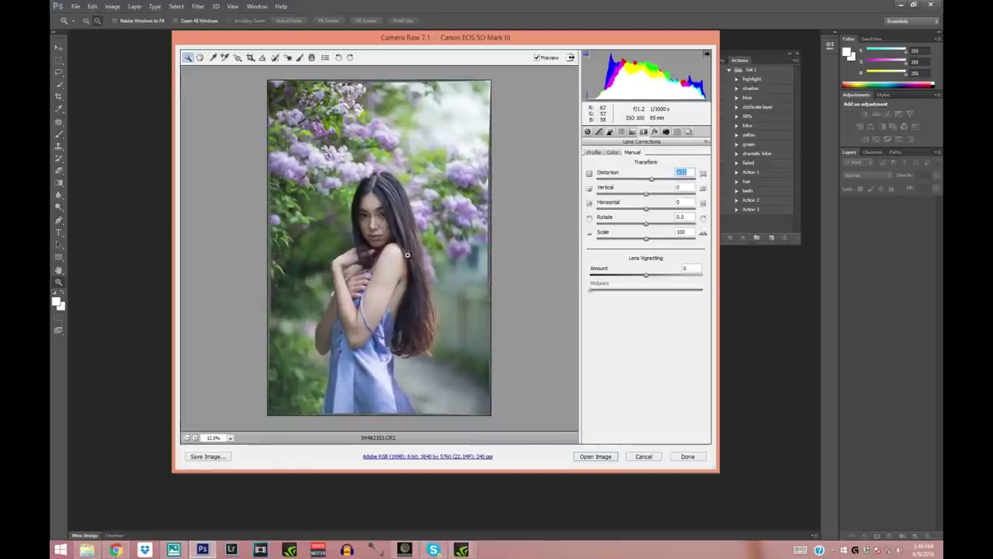
pyautogui.click(595, 458)
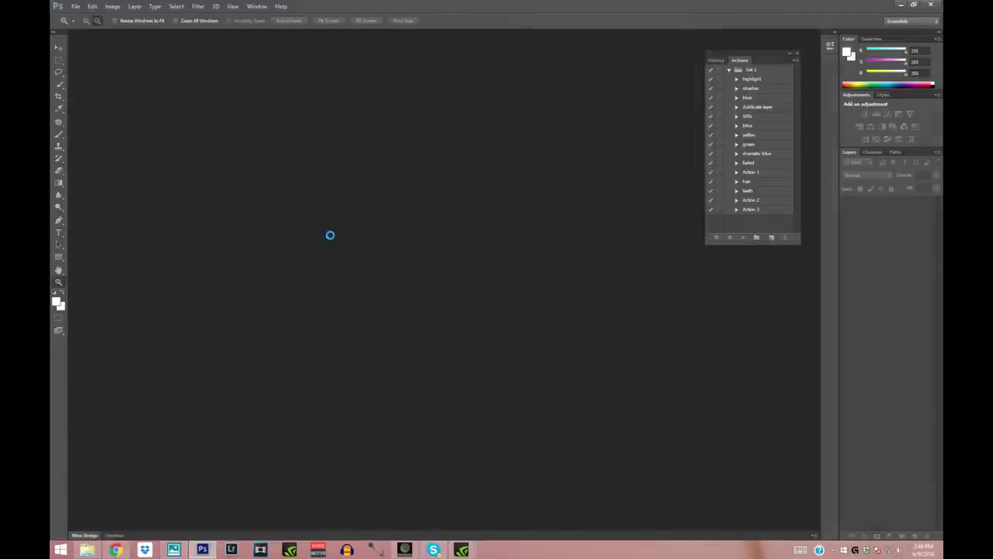
# Step: Reset the crop to unconstrained, extend the canvas slightly beyond the photo's left and right edges, and apply it
pyautogui.click(58, 96)
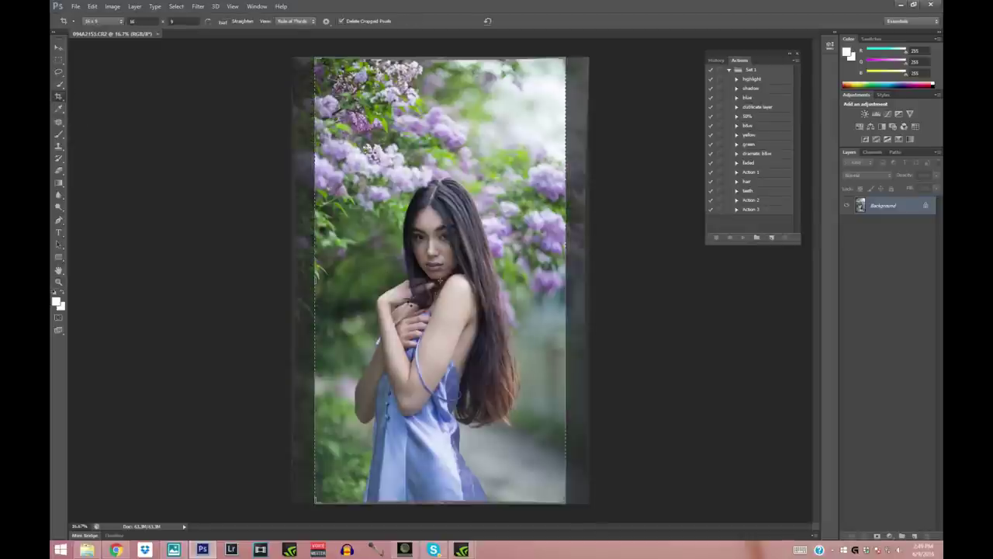
pyautogui.rightClick(385, 273)
pyautogui.click(392, 284)
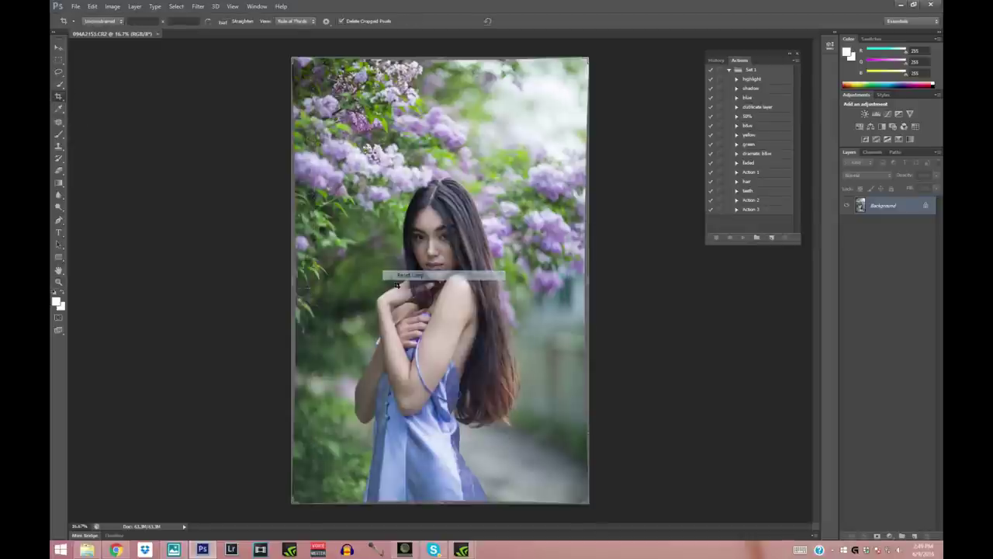
pyautogui.moveTo(293, 281); pyautogui.dragTo(283, 280)
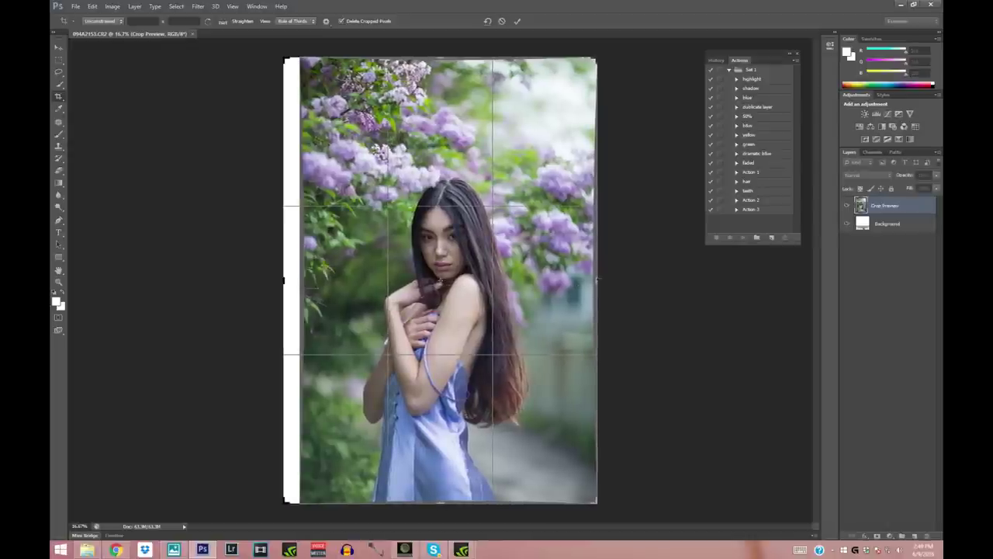
pyautogui.moveTo(596, 279); pyautogui.dragTo(600, 280)
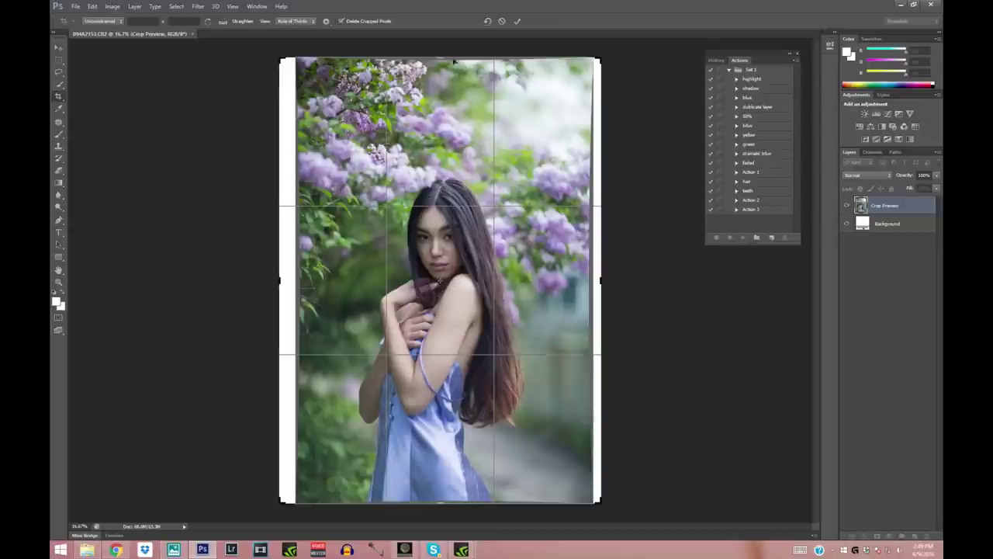
pyautogui.click(58, 47)
pyautogui.click(449, 205)
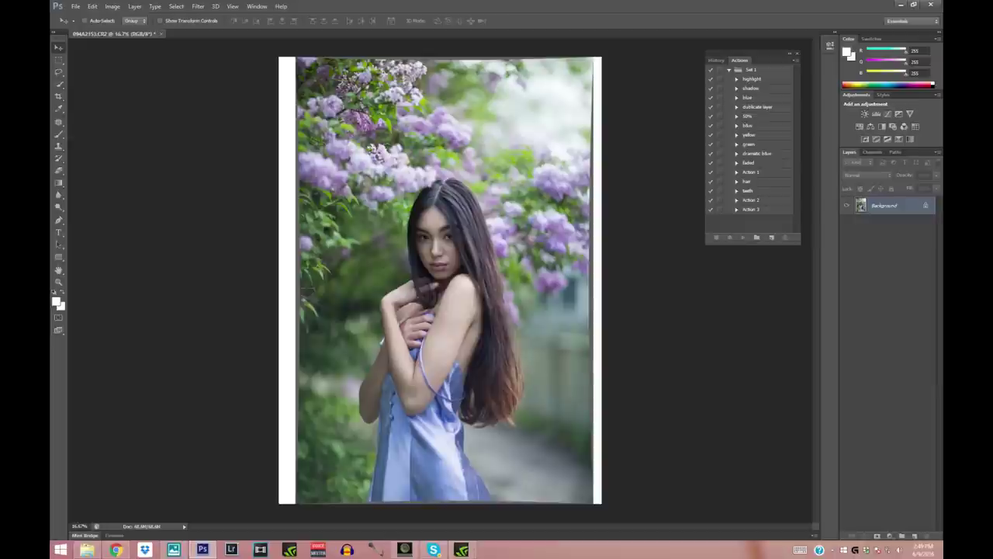
# Step: Select the photo's left strip beside the model and stretch it outward with a Distort transform to cover the white margin, then deselect
pyautogui.click(59, 61)
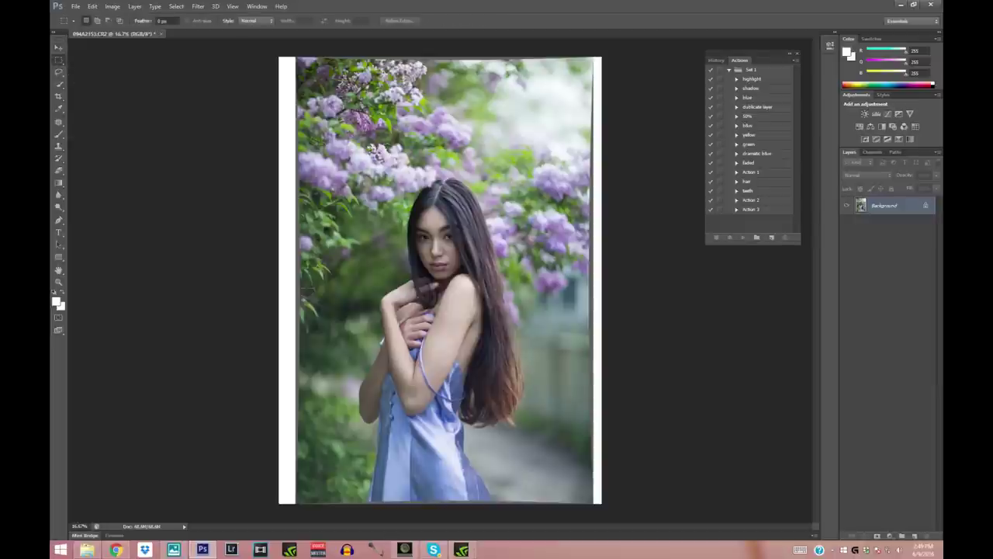
pyautogui.moveTo(266, 49); pyautogui.dragTo(359, 524)
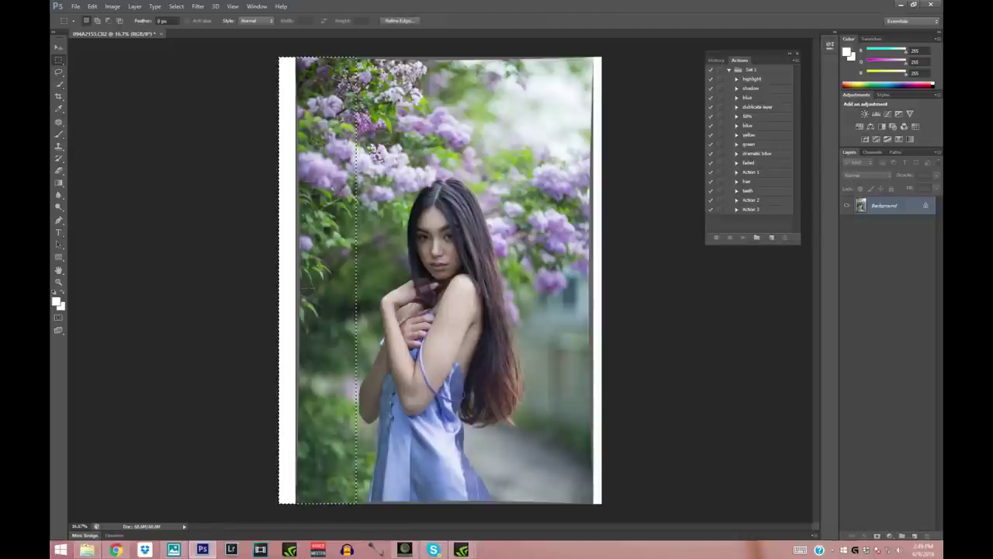
pyautogui.rightClick(325, 164)
pyautogui.click(346, 271)
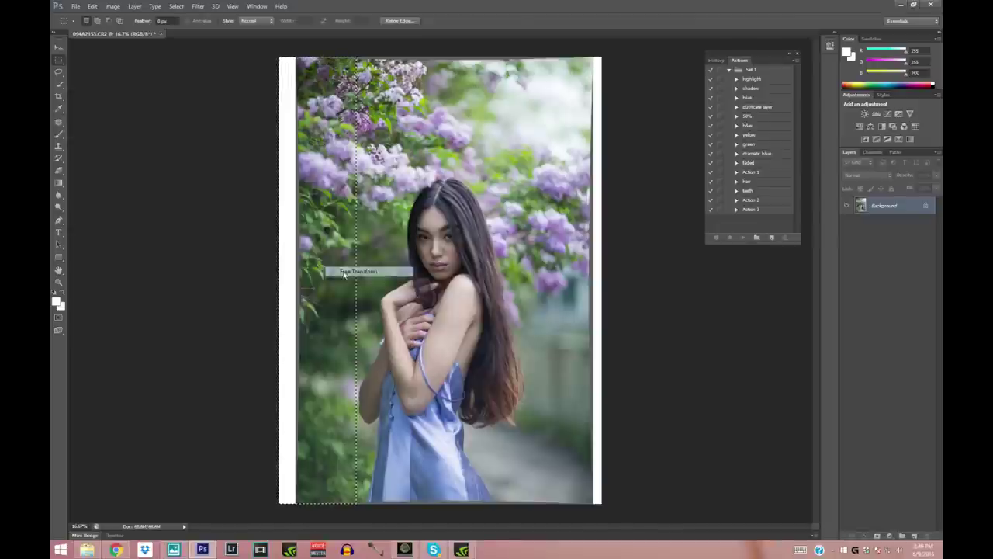
pyautogui.rightClick(327, 179)
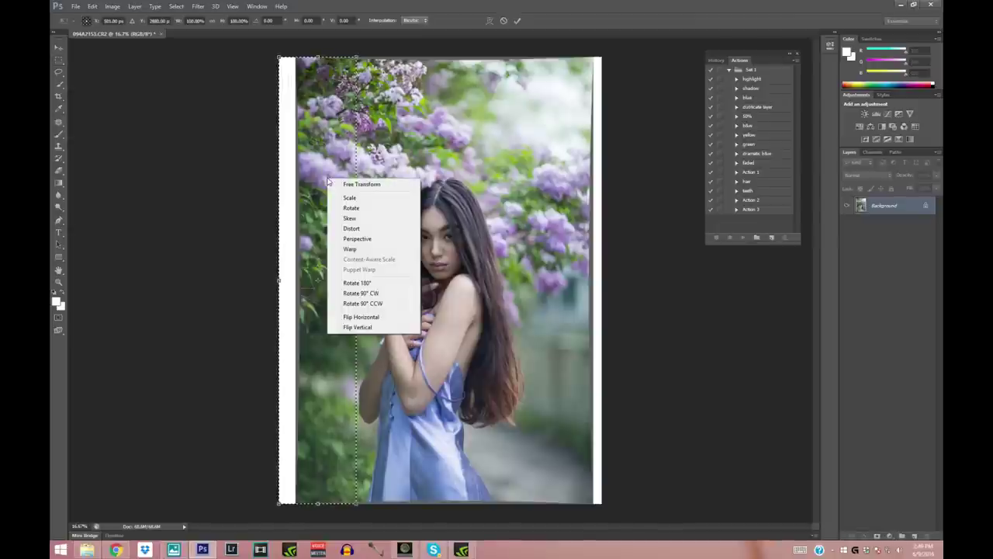
pyautogui.click(352, 228)
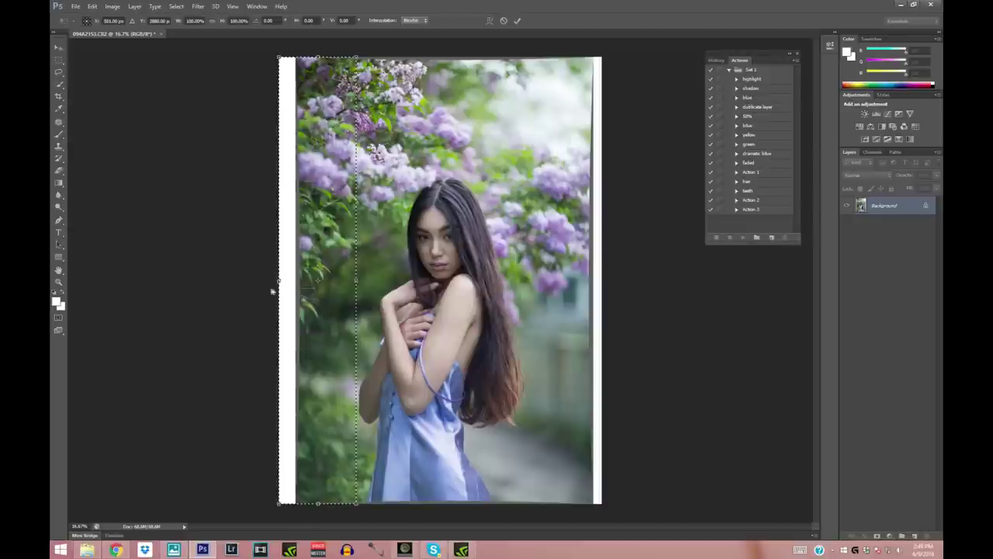
pyautogui.moveTo(280, 283); pyautogui.dragTo(255, 283)
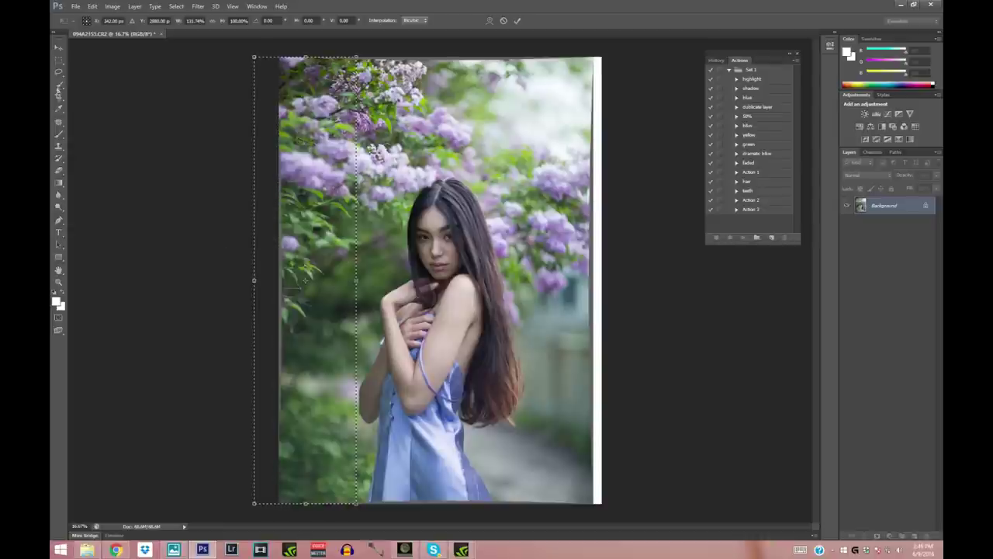
pyautogui.click(58, 48)
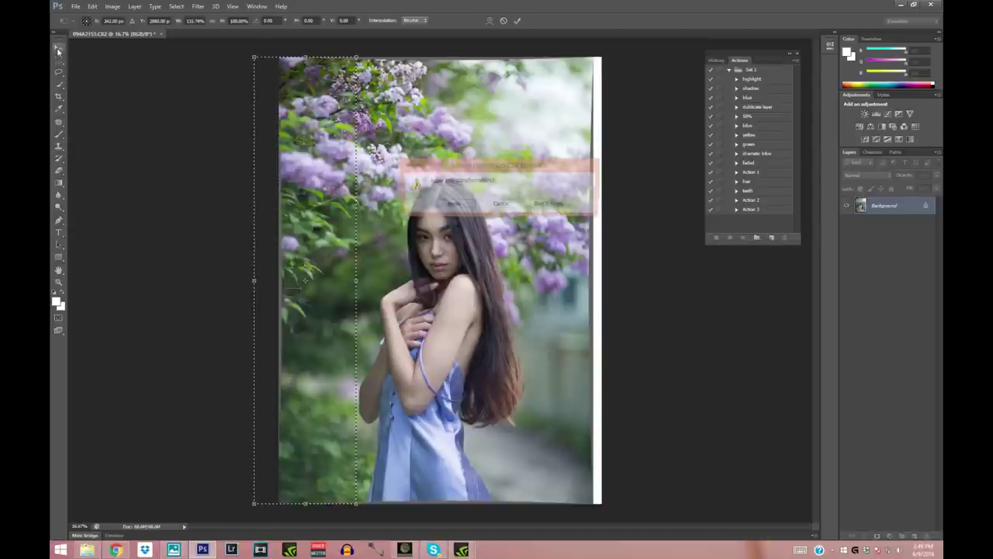
pyautogui.click(449, 205)
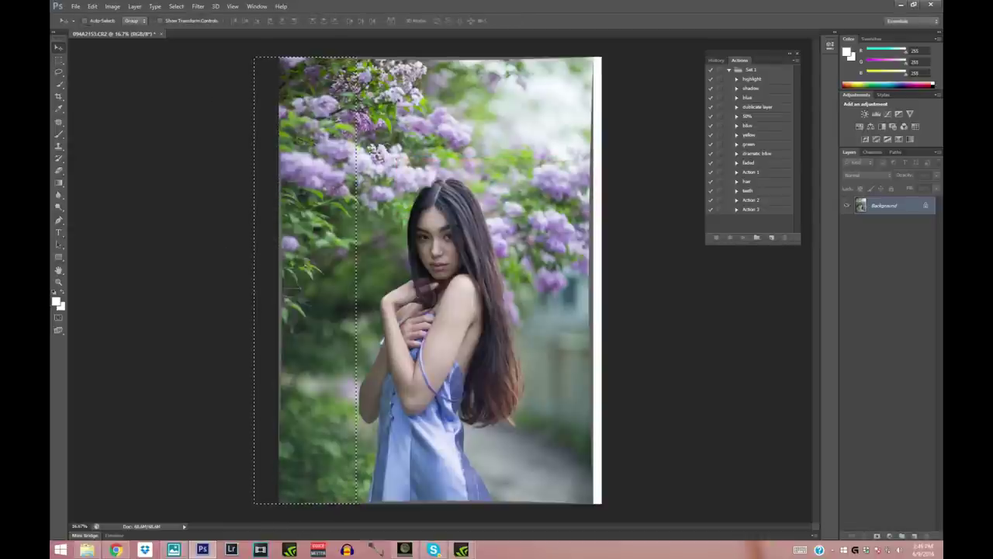
pyautogui.click(176, 6)
pyautogui.click(180, 28)
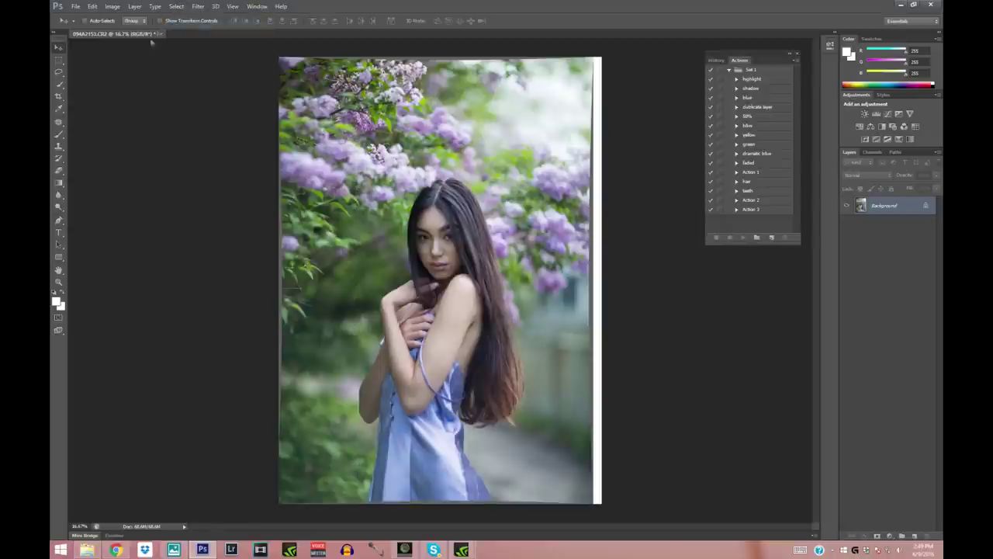
# Step: Select the photo's right part from the model's hair outward, stretch it with a transform over the white margin, apply it and deselect
pyautogui.click(58, 59)
pyautogui.moveTo(268, 48); pyautogui.dragTo(666, 521)
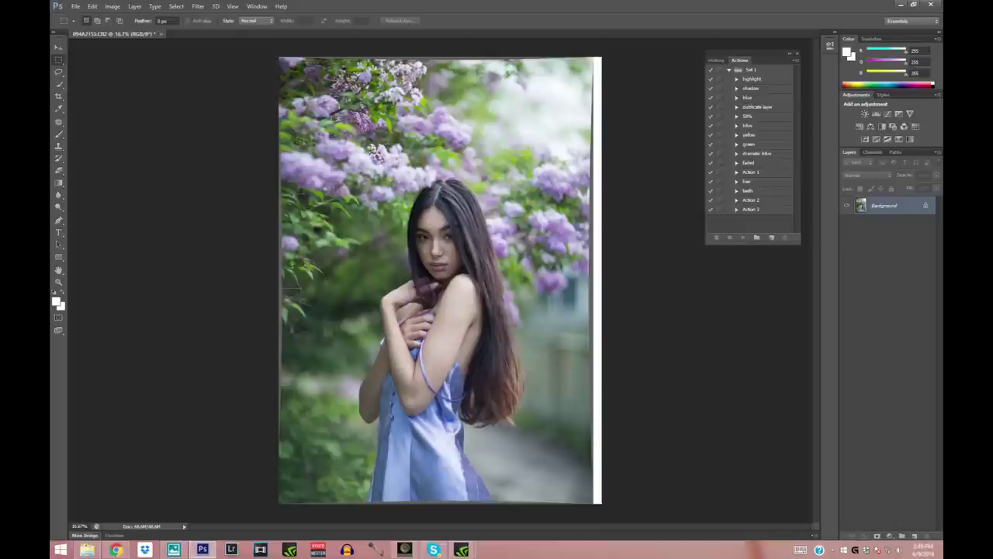
pyautogui.moveTo(484, 48)
pyautogui.mouseDown()
pyautogui.moveTo(627, 381)
pyautogui.moveTo(671, 545)
pyautogui.mouseUp()
pyautogui.moveTo(508, 311); pyautogui.dragTo(512, 306)
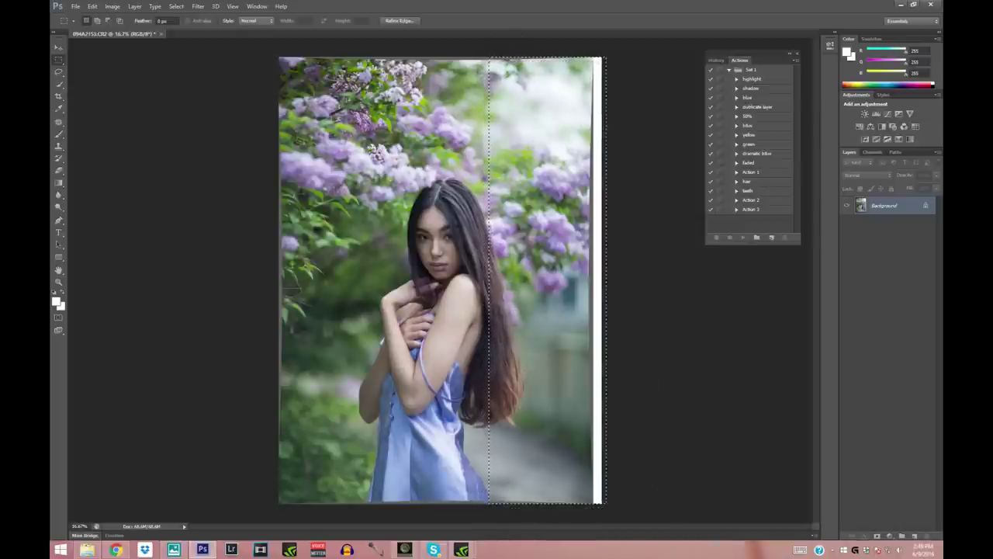
pyautogui.moveTo(514, 269); pyautogui.dragTo(510, 283)
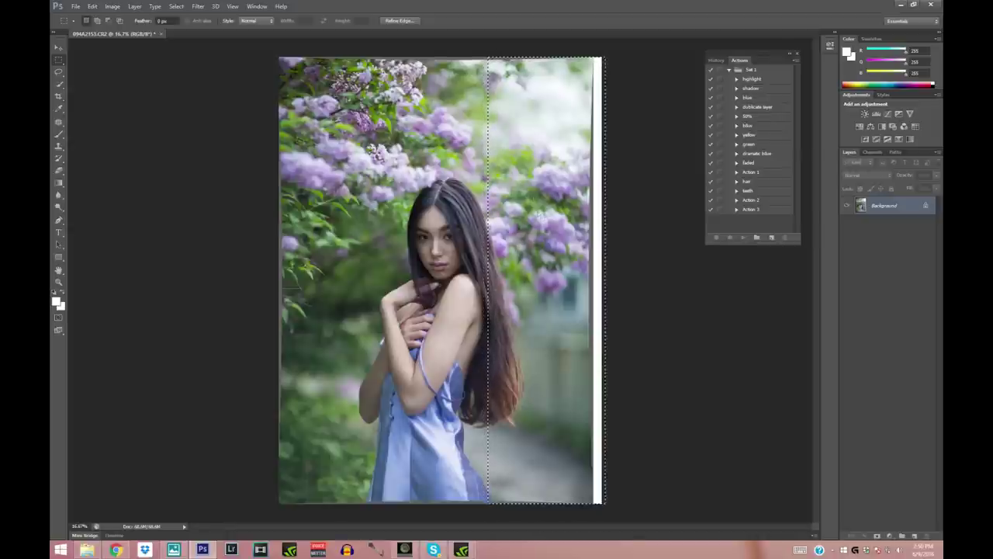
pyautogui.rightClick(534, 199)
pyautogui.click(567, 304)
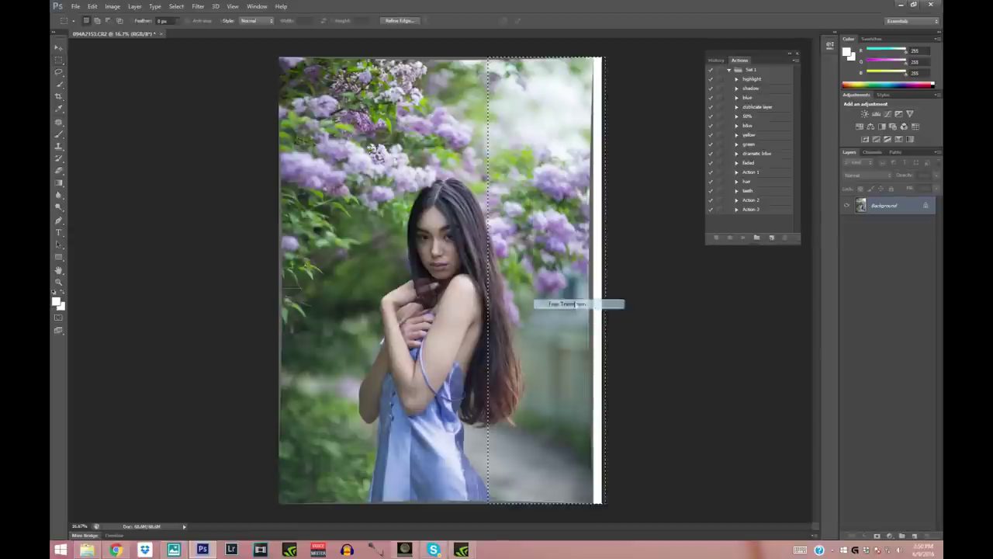
pyautogui.rightClick(543, 202)
pyautogui.click(565, 241)
pyautogui.moveTo(605, 281); pyautogui.dragTo(620, 284)
pyautogui.click(58, 47)
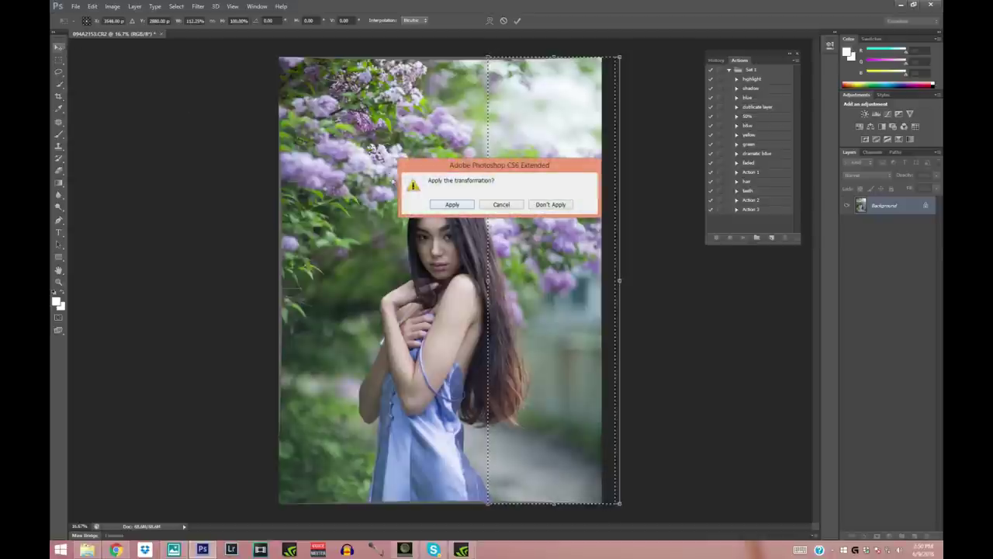
pyautogui.click(451, 205)
pyautogui.click(176, 6)
pyautogui.click(184, 24)
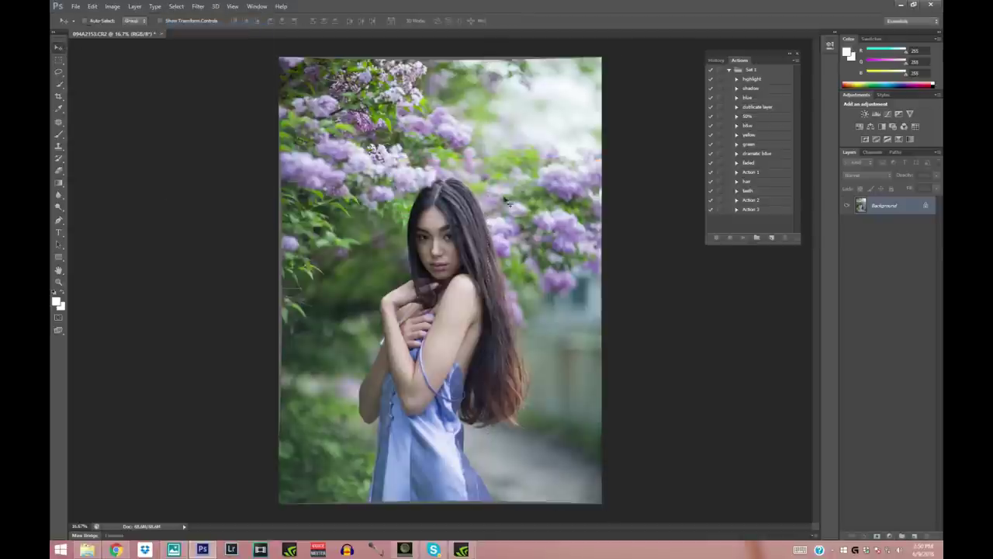
# Step: Duplicate the Background layer under its default name
pyautogui.press('z')
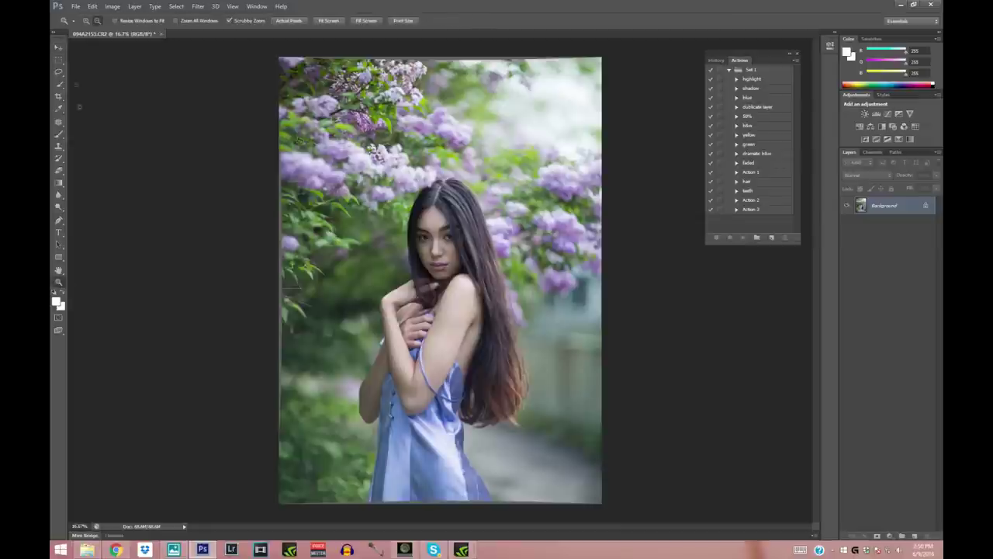
pyautogui.click(232, 225)
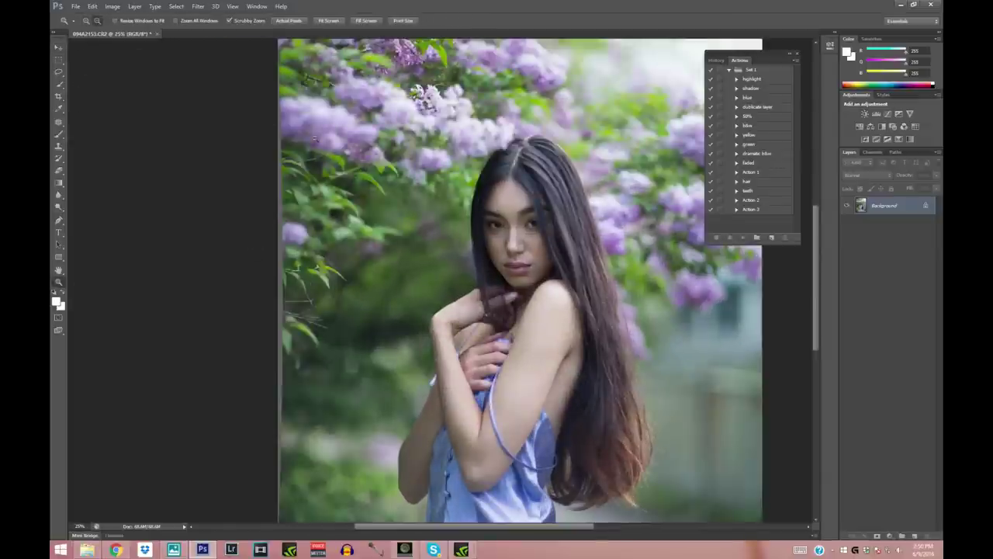
pyautogui.keyDown('alt'); pyautogui.click(315, 139); pyautogui.keyUp('alt')
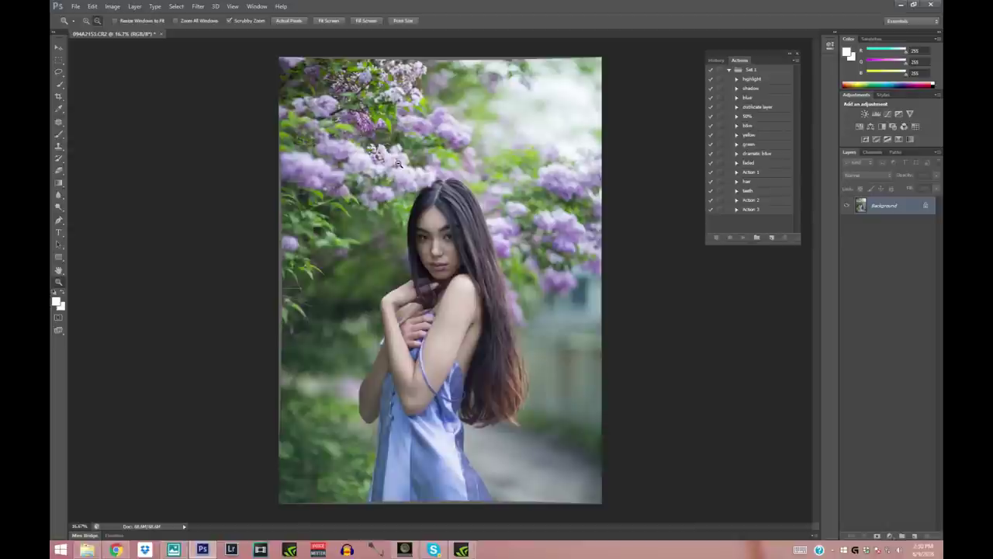
pyautogui.keyDown('alt'); pyautogui.click(398, 163); pyautogui.keyUp('alt')
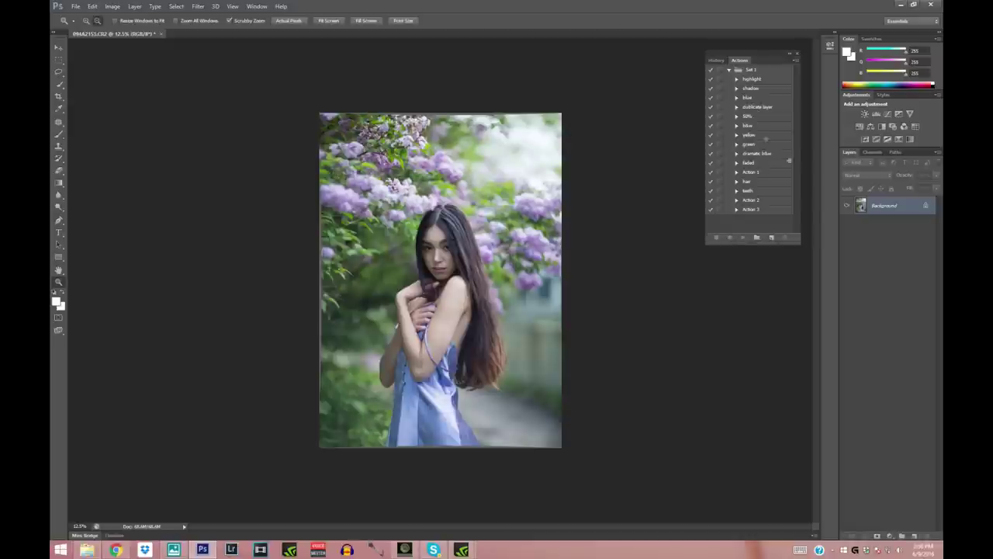
pyautogui.rightClick(880, 207)
pyautogui.click(884, 224)
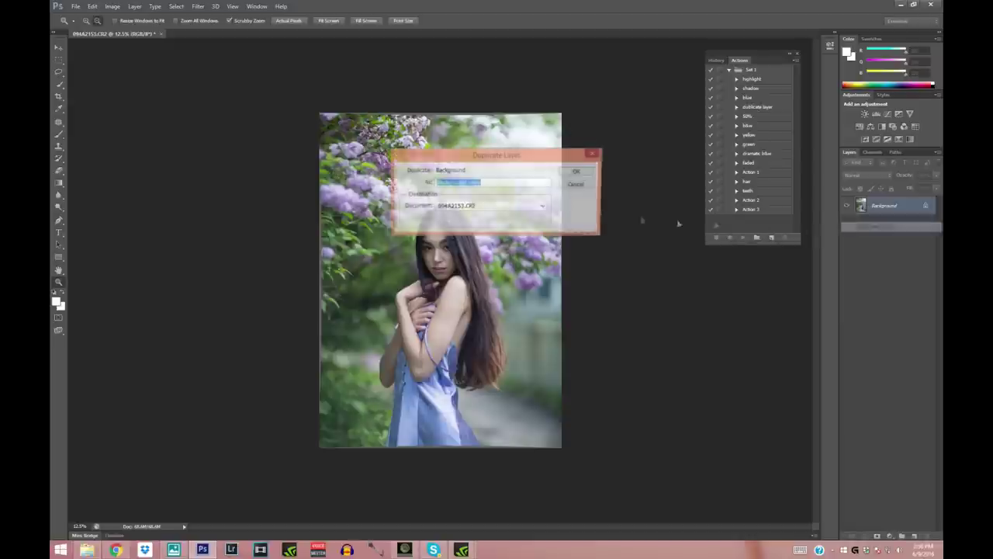
pyautogui.click(577, 172)
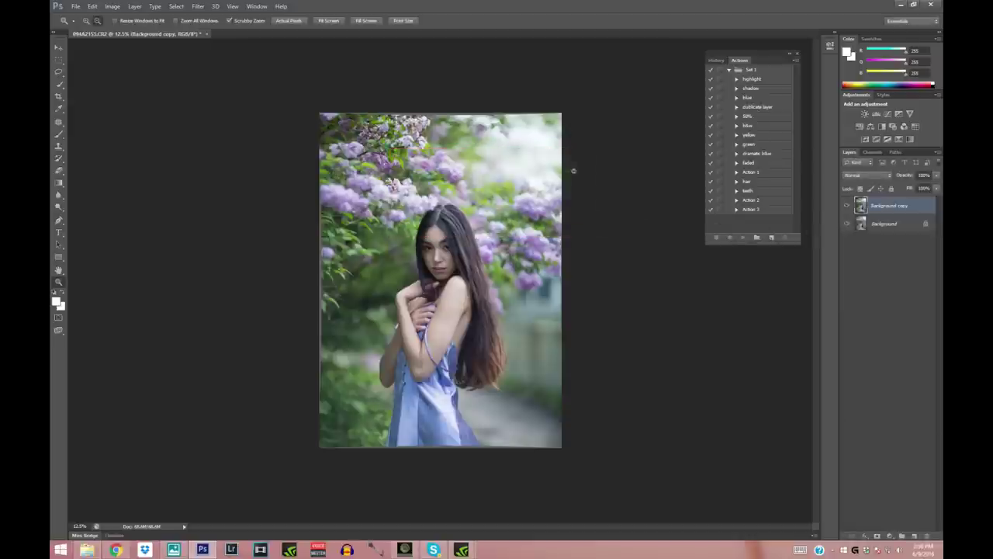
# Step: Open the Liquify filter, set the brush size to 1651, and push the photo's edges outward over the thin border gaps
pyautogui.click(197, 6)
pyautogui.click(248, 67)
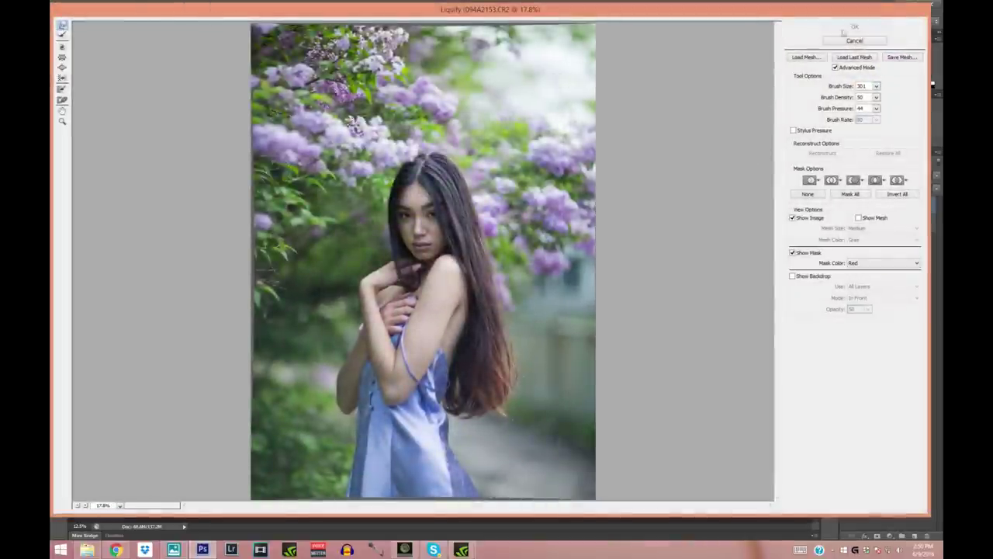
pyautogui.click(876, 86)
pyautogui.moveTo(832, 99); pyautogui.dragTo(841, 98)
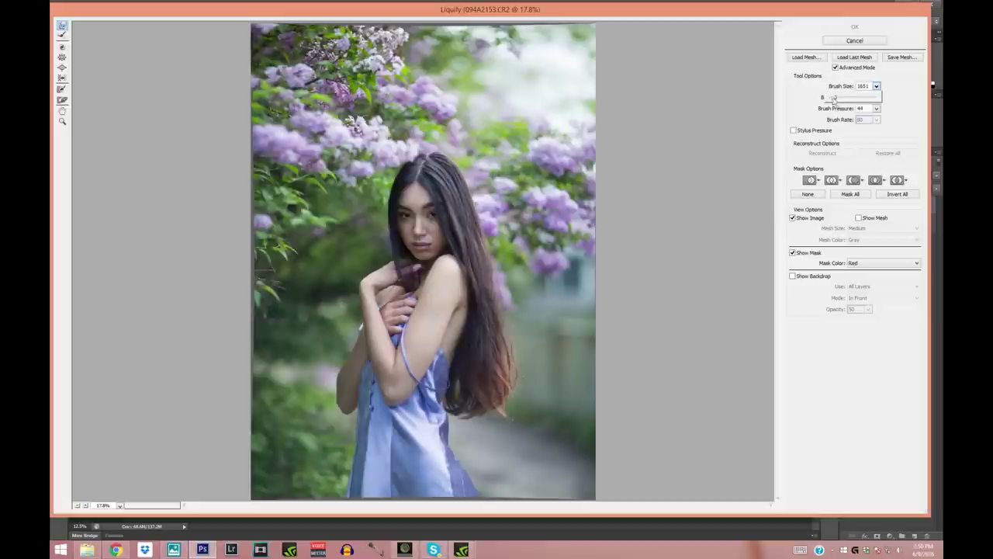
pyautogui.moveTo(237, 135)
pyautogui.mouseDown()
pyautogui.moveTo(228, 279)
pyautogui.moveTo(241, 352)
pyautogui.moveTo(237, 427)
pyautogui.mouseUp()
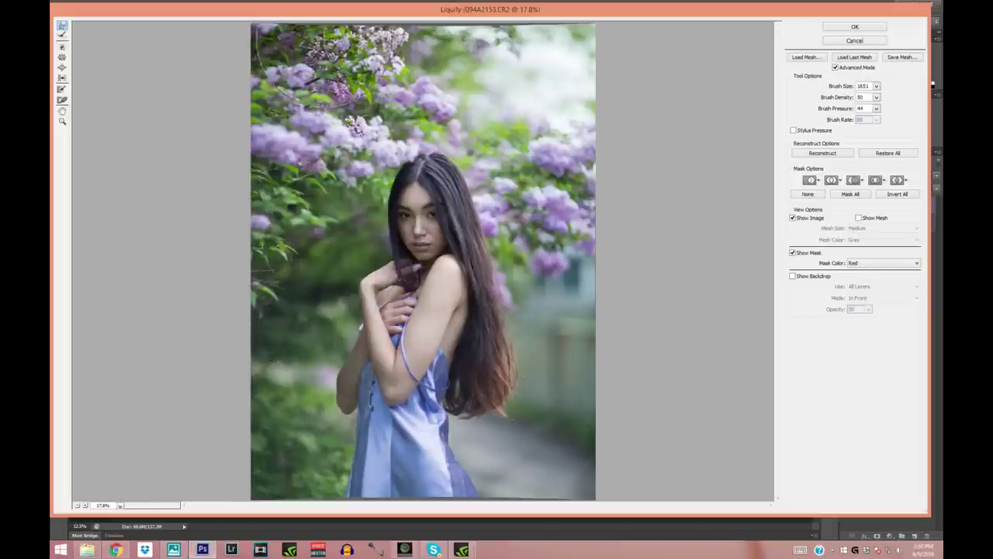
pyautogui.moveTo(320, 32)
pyautogui.mouseDown()
pyautogui.moveTo(302, 21)
pyautogui.moveTo(478, 29)
pyautogui.mouseUp()
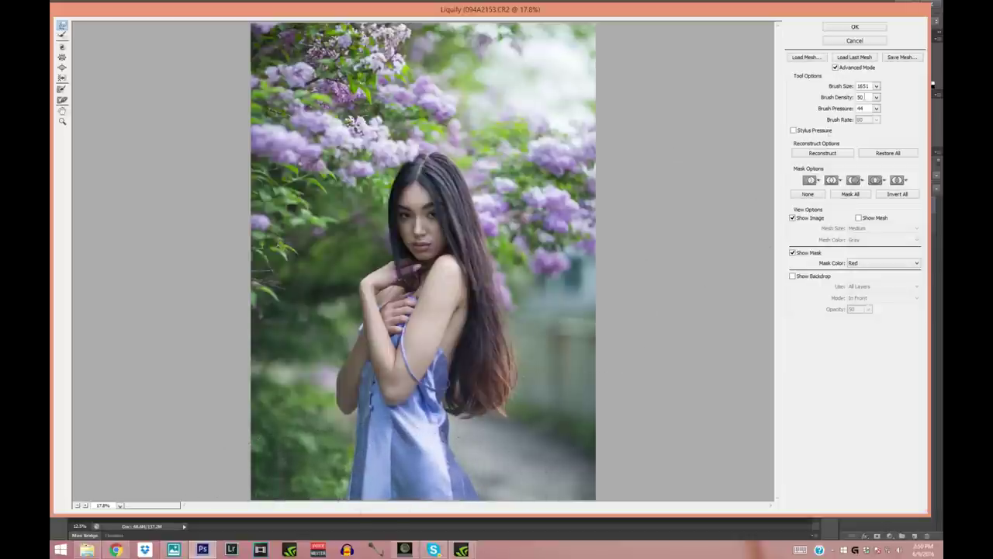
# Step: Set the Liquify brush size to 751 and push the back of the dress inward at the waist below the hair
pyautogui.moveTo(876, 97); pyautogui.dragTo(834, 100)
pyautogui.click(455, 416)
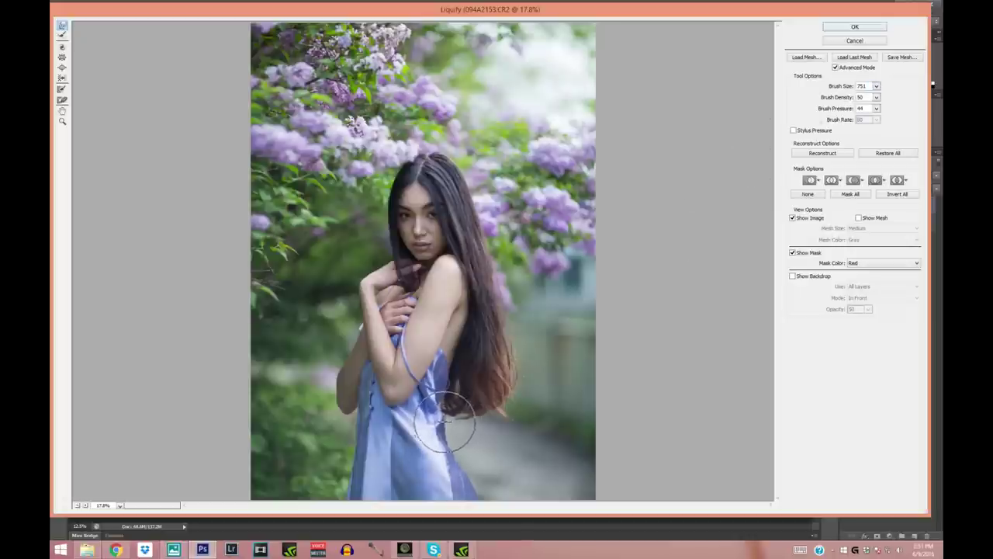
pyautogui.moveTo(457, 420)
pyautogui.mouseDown()
pyautogui.moveTo(463, 448)
pyautogui.moveTo(451, 421)
pyautogui.mouseUp()
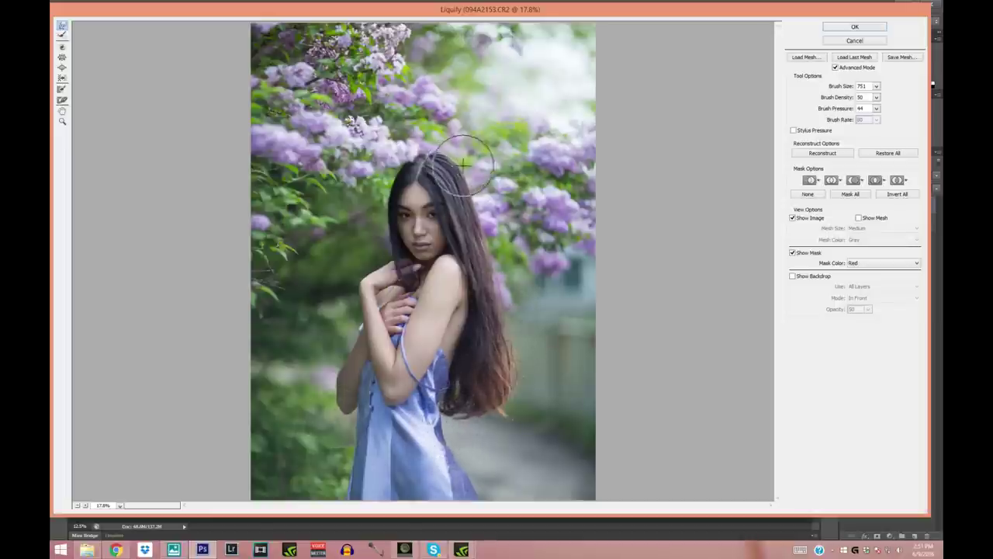
# Step: Reshape the hair with the Liquify brush, smoothing the crown and pulling the back and ends outward for more volume
pyautogui.moveTo(470, 177)
pyautogui.mouseDown()
pyautogui.moveTo(459, 172)
pyautogui.moveTo(489, 229)
pyautogui.moveTo(470, 176)
pyautogui.mouseUp()
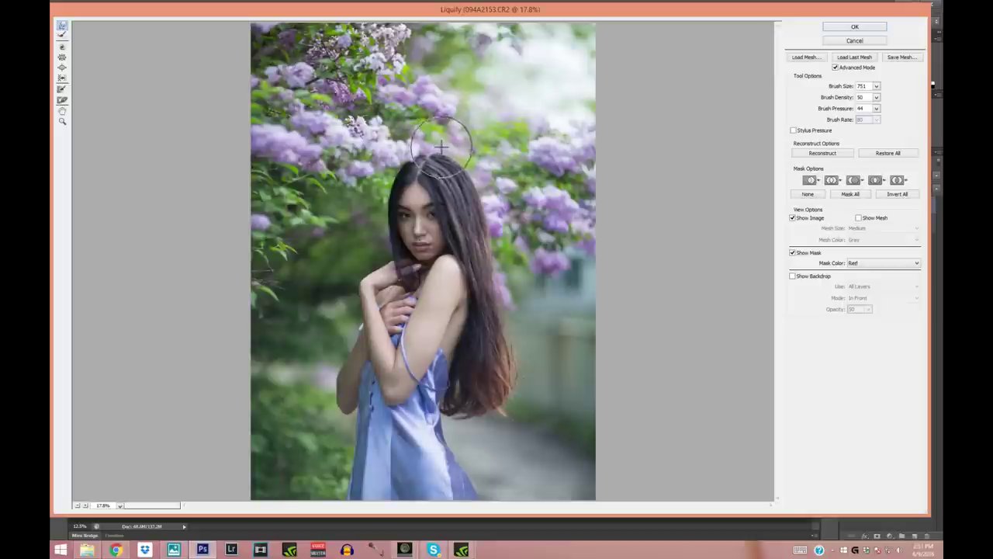
pyautogui.moveTo(491, 287)
pyautogui.mouseDown()
pyautogui.moveTo(490, 251)
pyautogui.moveTo(512, 355)
pyautogui.mouseUp()
pyautogui.moveTo(491, 242); pyautogui.dragTo(505, 278)
pyautogui.moveTo(499, 221); pyautogui.dragTo(502, 233)
pyautogui.moveTo(471, 159)
pyautogui.mouseDown()
pyautogui.moveTo(464, 147)
pyautogui.moveTo(418, 154)
pyautogui.mouseUp()
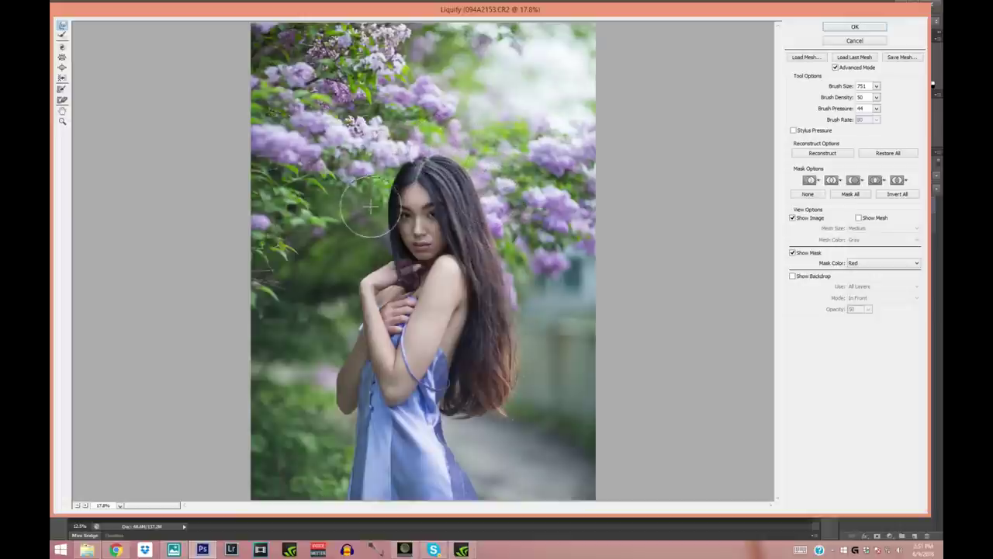
pyautogui.moveTo(466, 177)
pyautogui.mouseDown()
pyautogui.moveTo(471, 168)
pyautogui.moveTo(453, 153)
pyautogui.moveTo(485, 197)
pyautogui.mouseUp()
pyautogui.moveTo(481, 416)
pyautogui.mouseDown()
pyautogui.moveTo(460, 412)
pyautogui.moveTo(500, 403)
pyautogui.moveTo(514, 381)
pyautogui.moveTo(500, 358)
pyautogui.moveTo(518, 275)
pyautogui.moveTo(522, 324)
pyautogui.mouseUp()
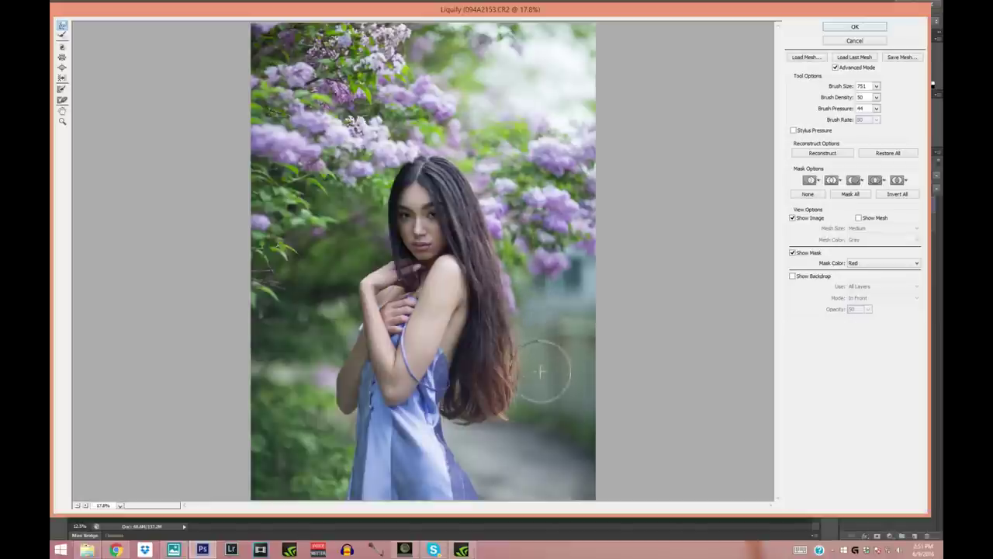
# Step: Set the Liquify brush size to 1351, push the long hair at the back further outward, and apply the filter
pyautogui.click(876, 86)
pyautogui.moveTo(830, 97); pyautogui.dragTo(834, 97)
pyautogui.moveTo(488, 233)
pyautogui.mouseDown()
pyautogui.moveTo(504, 225)
pyautogui.moveTo(494, 314)
pyautogui.mouseUp()
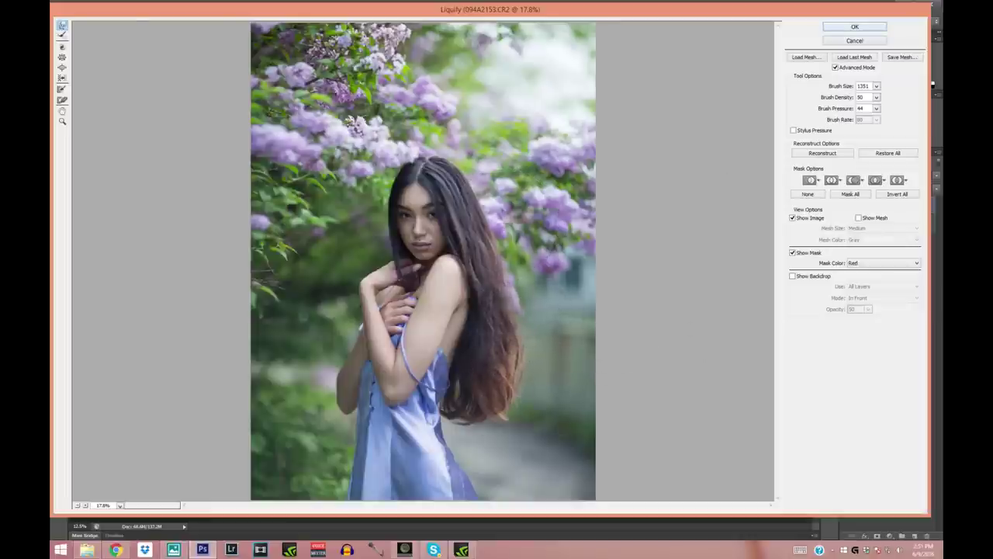
pyautogui.press('Return')
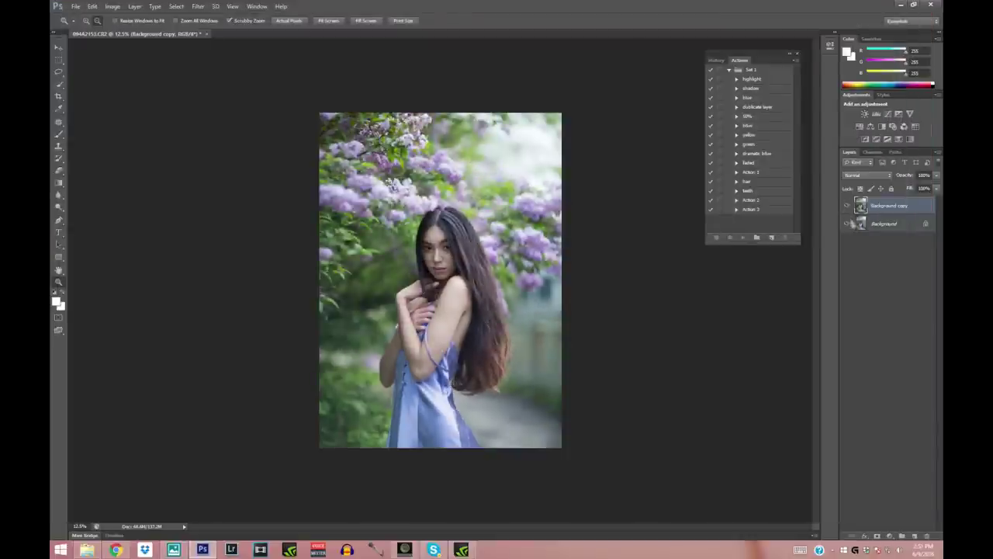
# Step: Toggle the liquified copy's visibility to compare before and after, then merge it with the Background layer
pyautogui.click(848, 204)
pyautogui.click(847, 205)
pyautogui.click(847, 205)
pyautogui.click(847, 205)
pyautogui.click(848, 206)
pyautogui.keyDown('ctrl'); pyautogui.click(885, 223); pyautogui.keyUp('ctrl')
pyautogui.rightClick(888, 223)
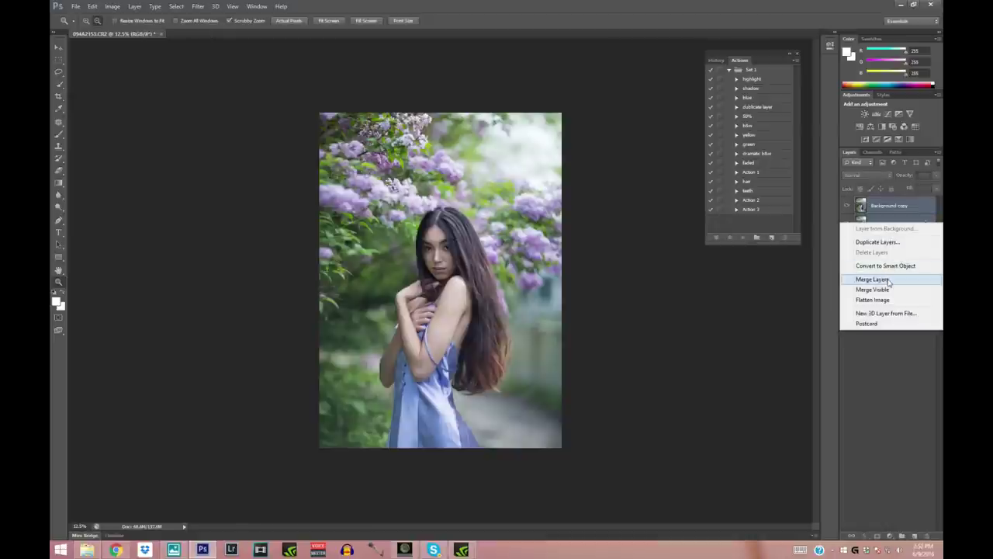
pyautogui.click(872, 279)
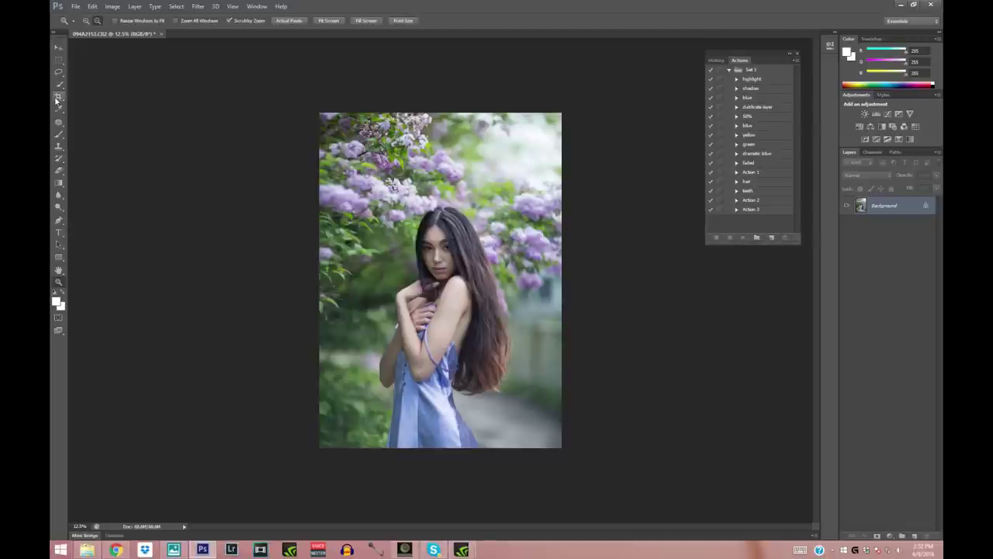
pyautogui.press('v')
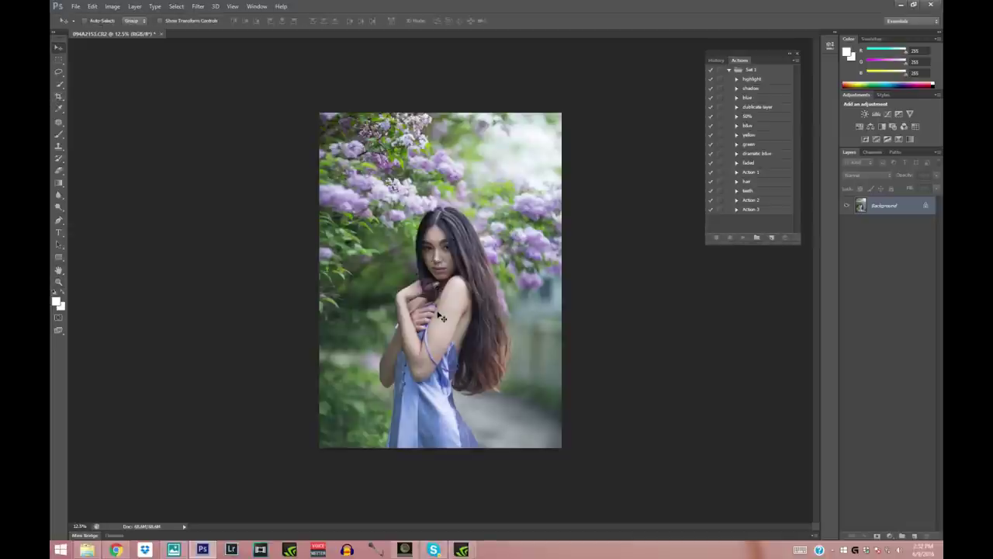
# Step: Crop the photo with the frame shifted slightly sideways to add a narrow blank strip along the photo's right edge
pyautogui.click(59, 95)
pyautogui.click(447, 266)
pyautogui.moveTo(447, 266); pyautogui.dragTo(441, 267)
pyautogui.rightClick(441, 267)
pyautogui.click(465, 437)
# Step: Select the right part of the photo and scale it with Free Transform to fill the blank strip
pyautogui.click(59, 60)
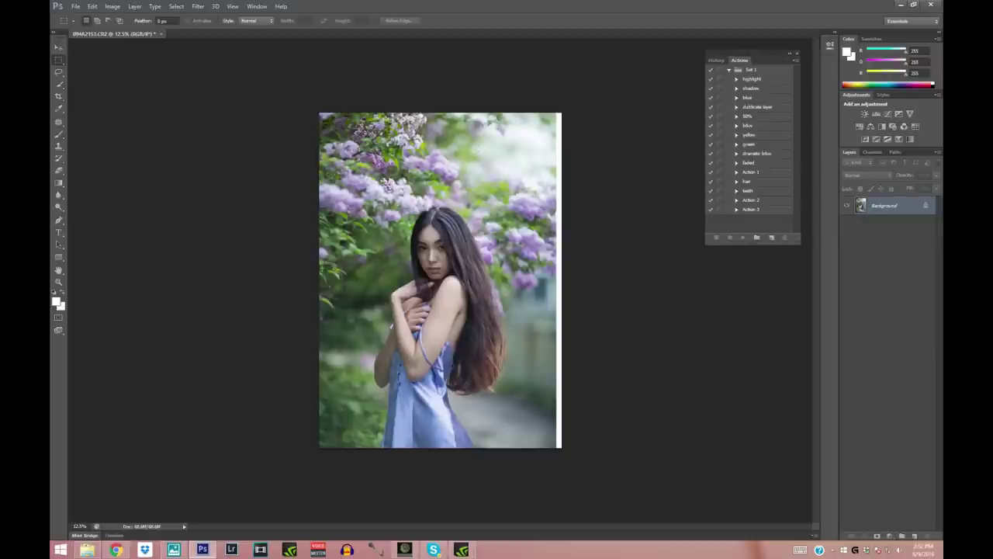
pyautogui.moveTo(470, 103); pyautogui.dragTo(641, 457)
pyautogui.rightClick(494, 279)
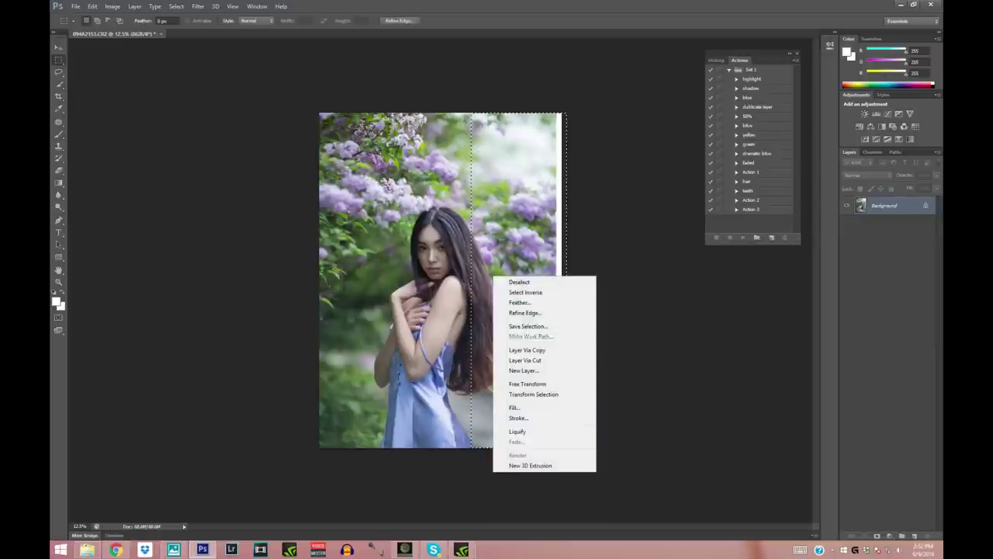
pyautogui.click(512, 380)
pyautogui.rightClick(499, 296)
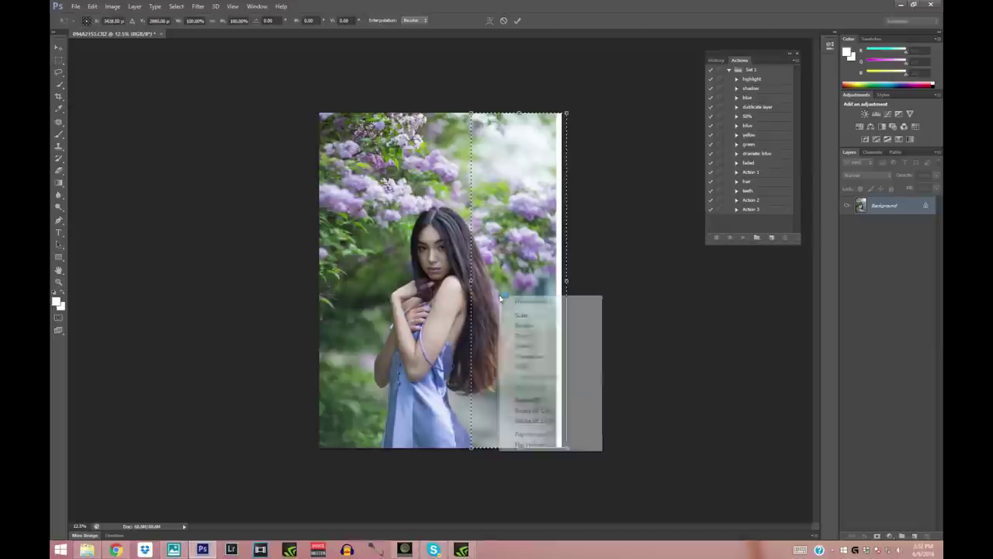
pyautogui.click(521, 335)
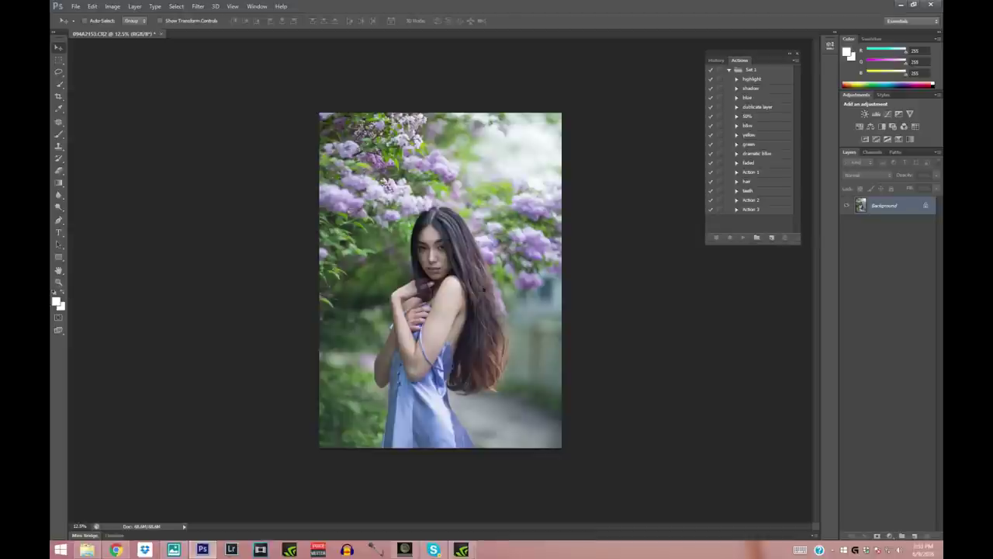
# Step: Patch the blemish on the woman's forehead with the Patch tool and clear the selection
pyautogui.press('z')
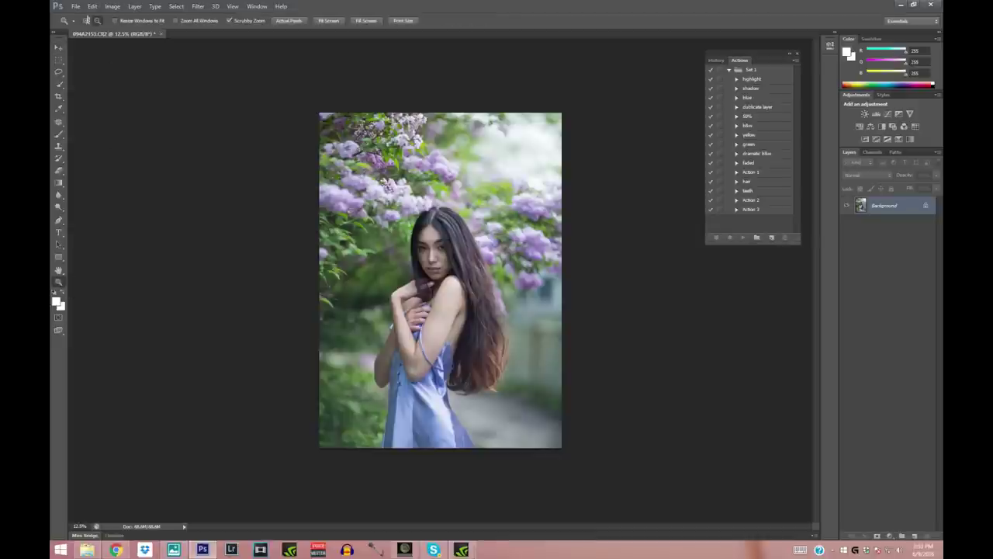
pyautogui.moveTo(433, 264); pyautogui.dragTo(430, 287)
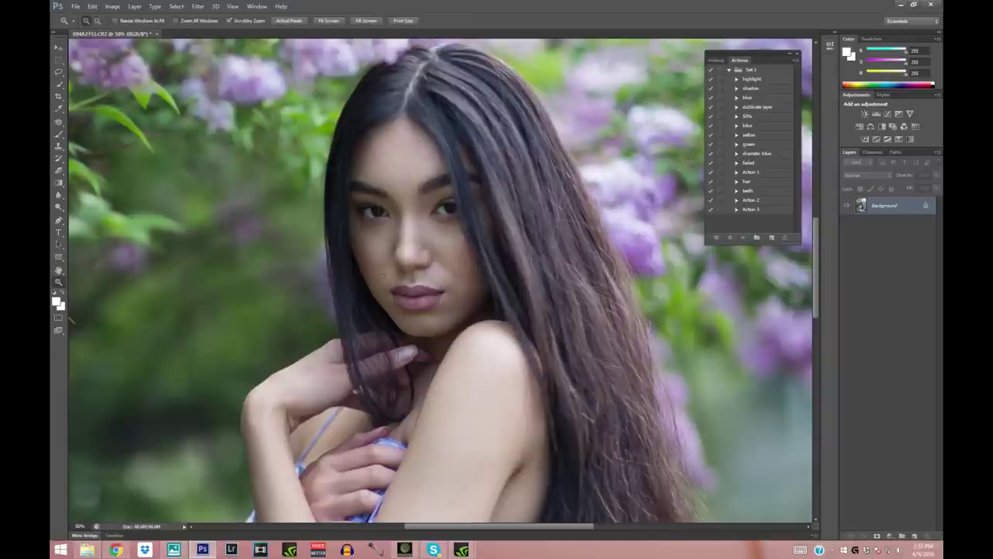
pyautogui.hotkey('ctrl', '0')
pyautogui.hotkey('ctrl', '+')
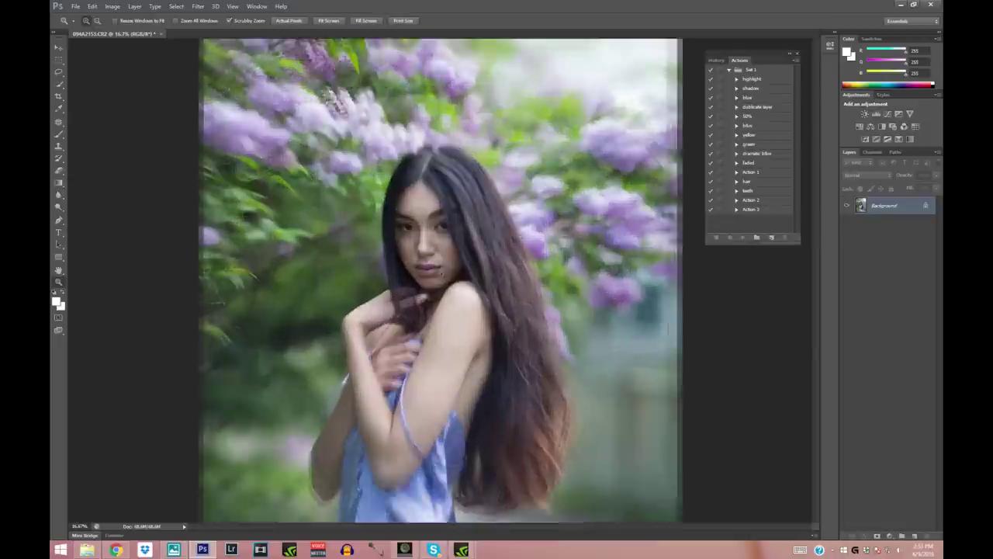
pyautogui.hotkey('ctrl', '+')
pyautogui.click(59, 123)
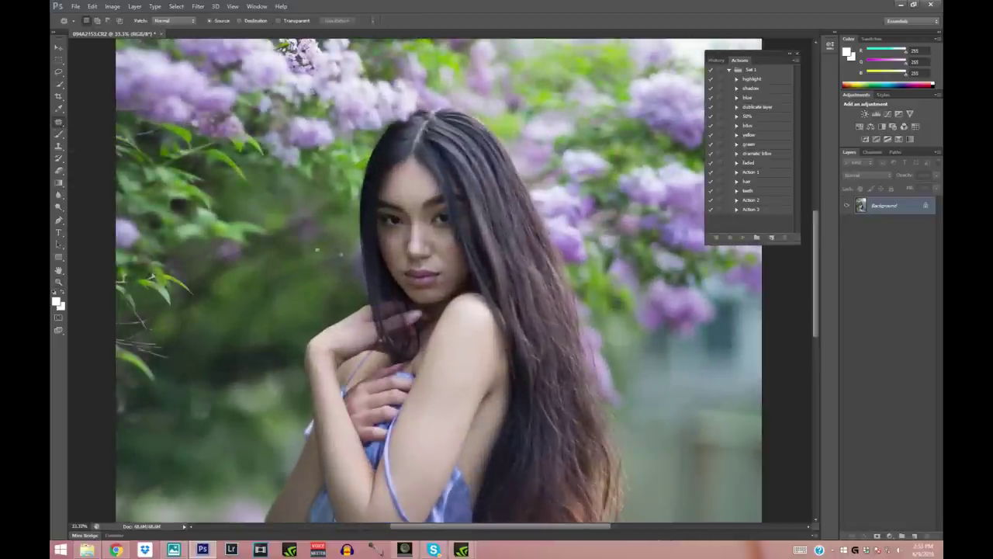
pyautogui.press('z')
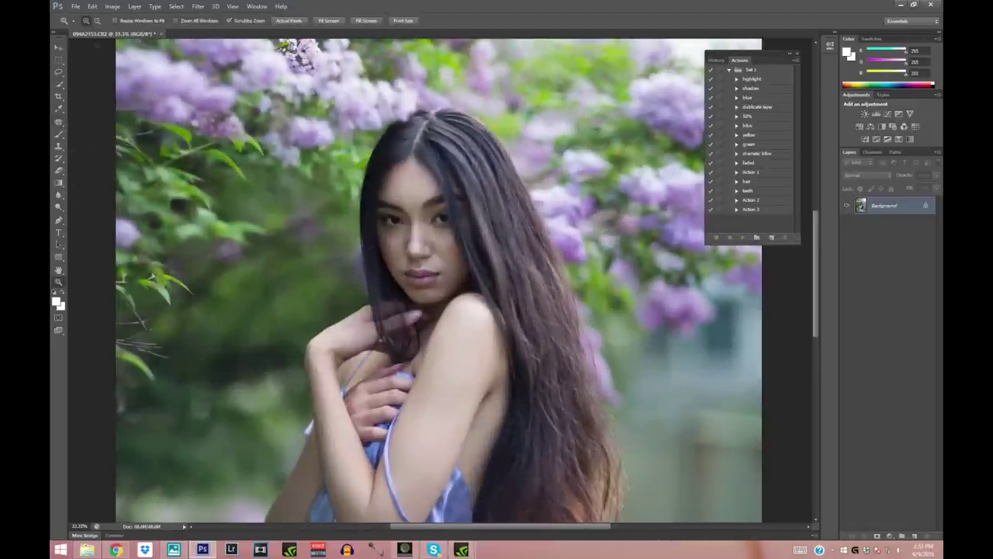
pyautogui.hotkey('ctrl', '+')
pyautogui.hotkey('ctrl', '+')
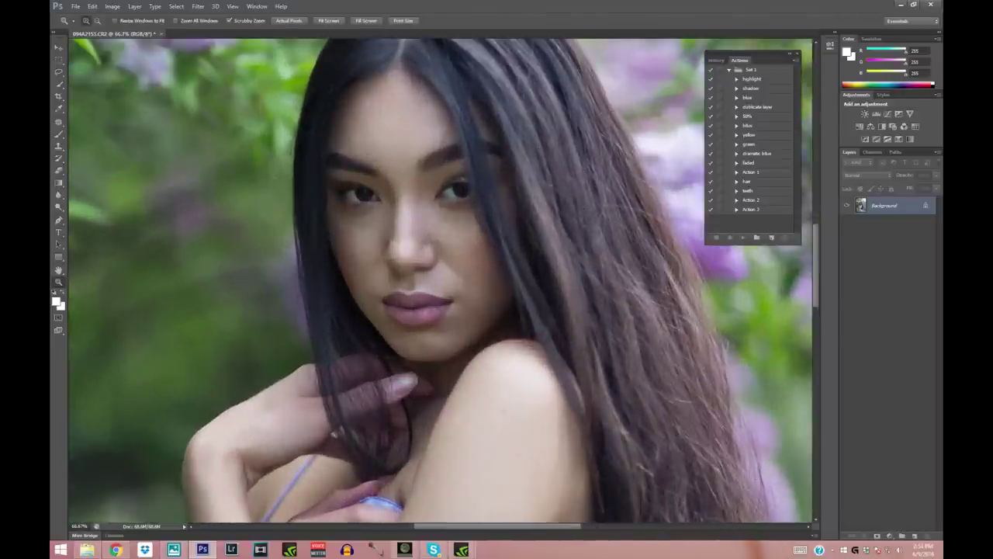
pyautogui.click(59, 123)
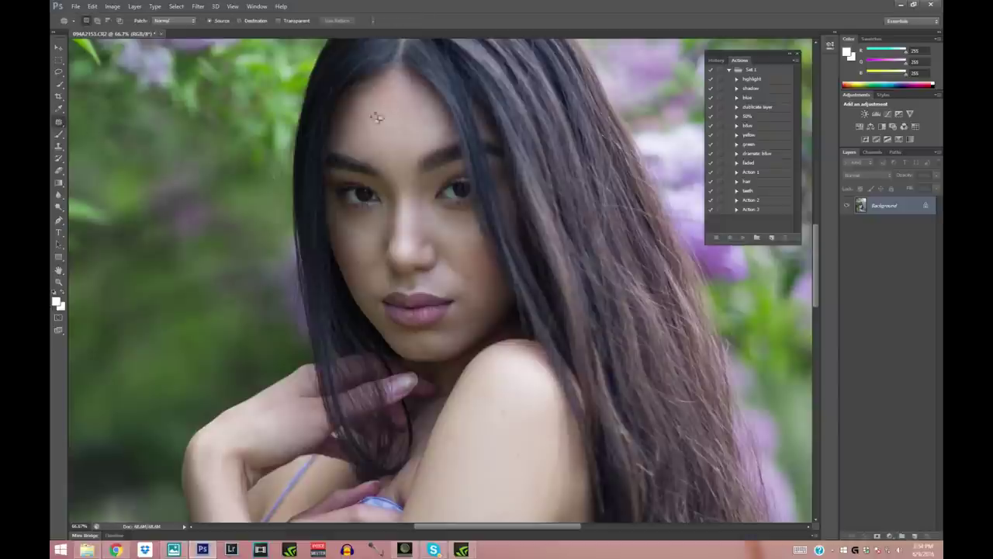
pyautogui.moveTo(359, 121); pyautogui.dragTo(367, 125)
pyautogui.hotkey('ctrl', 'd')
# Step: Duplicate the Background layer to continue the skin retouching on a copy
pyautogui.rightClick(874, 205)
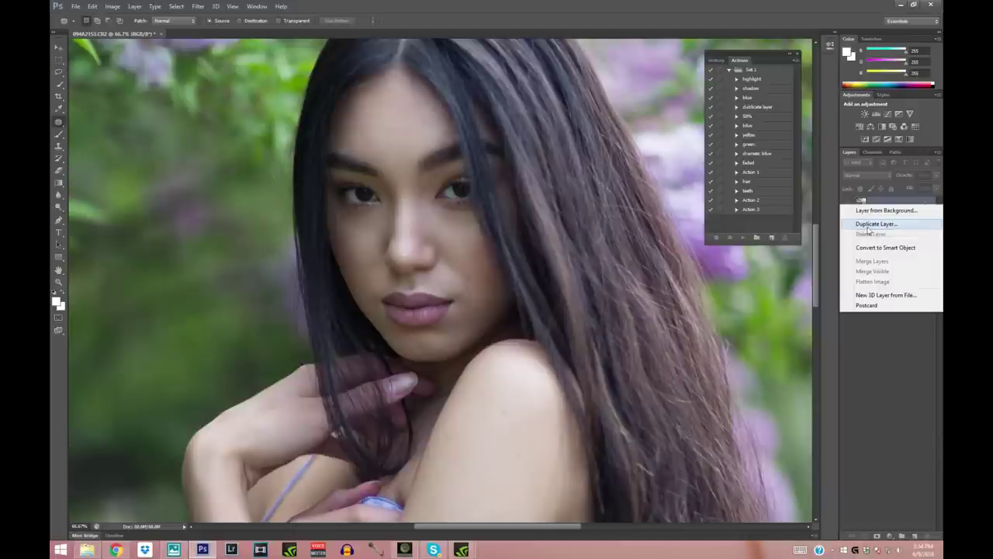
pyautogui.click(875, 222)
pyautogui.press('Return')
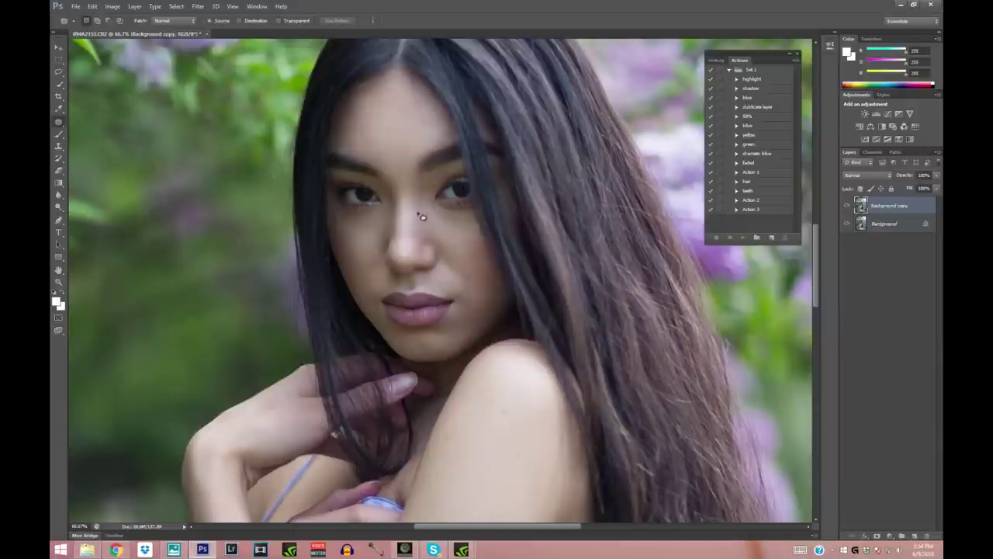
# Step: Patch the blemishes on the cheek and beside the mouth on the Background copy layer
pyautogui.hotkey('ctrl', '+')
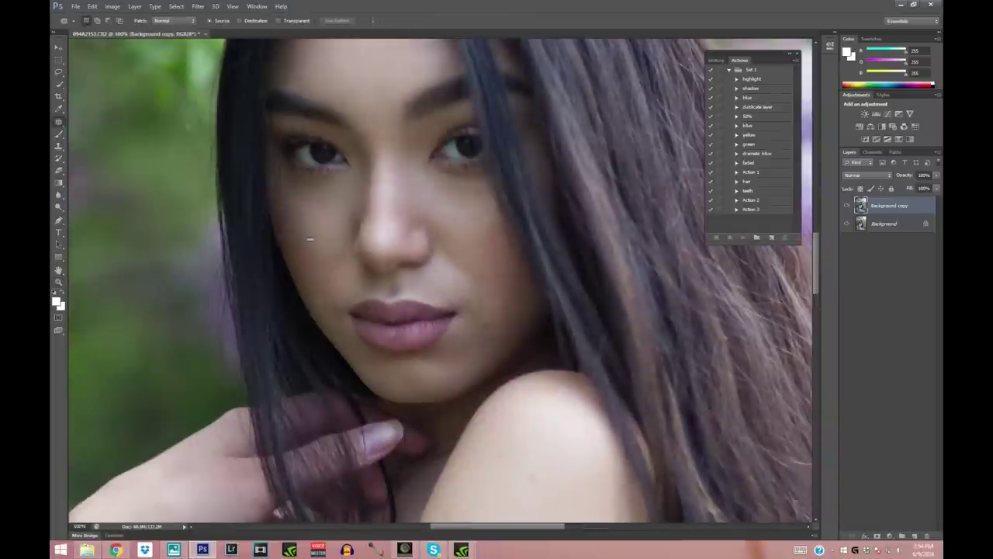
pyautogui.moveTo(287, 228); pyautogui.dragTo(297, 258)
pyautogui.moveTo(506, 320)
pyautogui.mouseDown()
pyautogui.moveTo(501, 361)
pyautogui.moveTo(494, 332)
pyautogui.mouseUp()
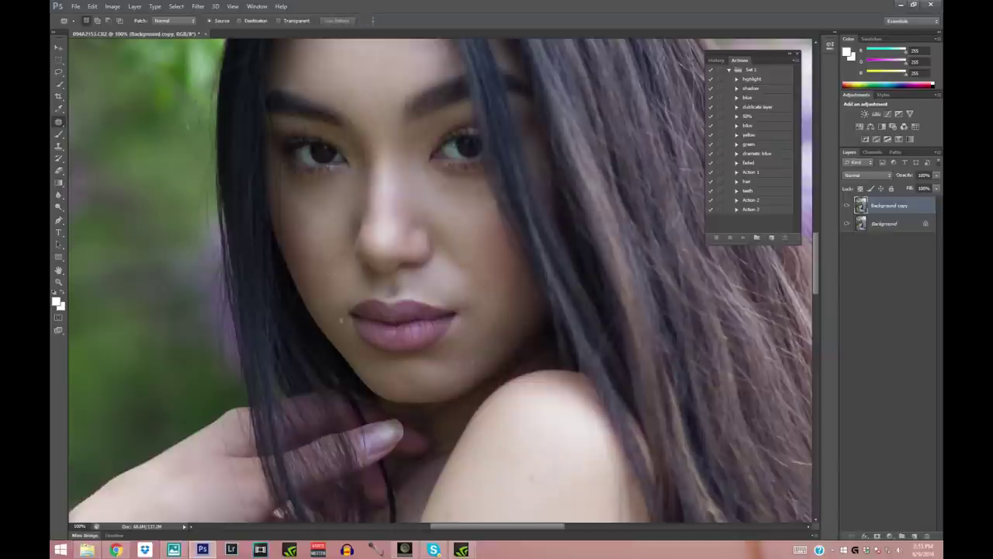
pyautogui.scroll(3, 409, 396)
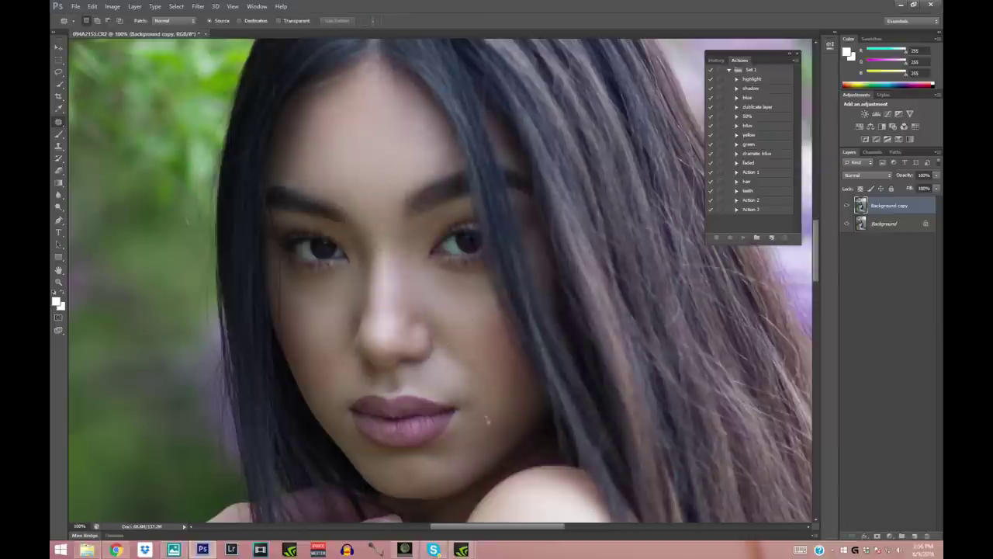
pyautogui.press('z')
pyautogui.hotkey('ctrl', '-')
pyautogui.press('j')
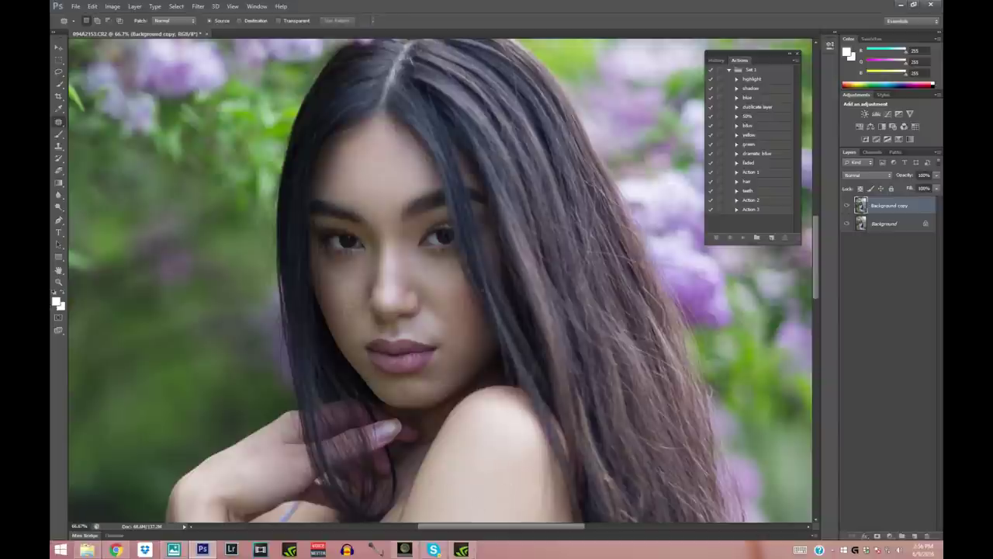
# Step: Toggle the patched copy's visibility to compare the skin before and after, and merge it with the Background layer
pyautogui.scroll(-5, 455, 507)
pyautogui.scroll(5, 455, 506)
pyautogui.hotkey('alt', 'space')
pyautogui.hotkey('ctrl', '0')
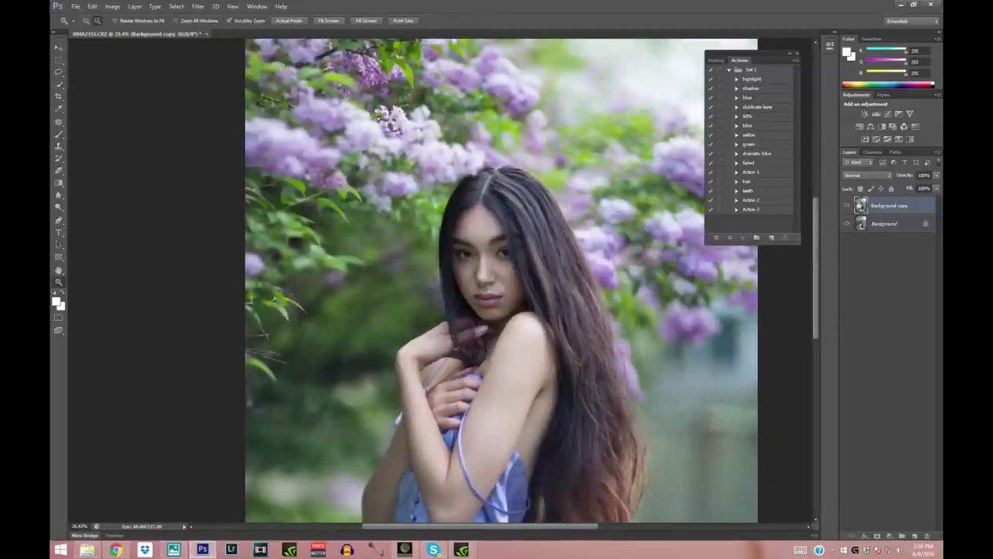
pyautogui.click(847, 205)
pyautogui.click(847, 205)
pyautogui.click(847, 205)
pyautogui.click(847, 206)
pyautogui.keyDown('shift'); pyautogui.click(894, 225); pyautogui.keyUp('shift')
pyautogui.rightClick(893, 226)
pyautogui.click(872, 286)
# Step: Duplicate the merged Background layer again with the whole photo in view
pyautogui.keyDown('alt'); pyautogui.click(86, 48); pyautogui.keyUp('alt')
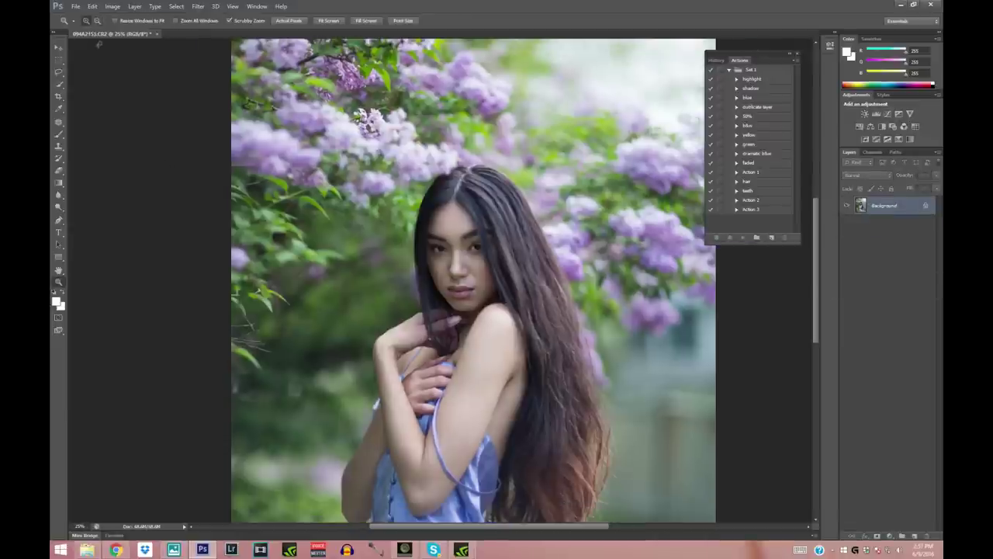
pyautogui.click(97, 20)
pyautogui.click(515, 276)
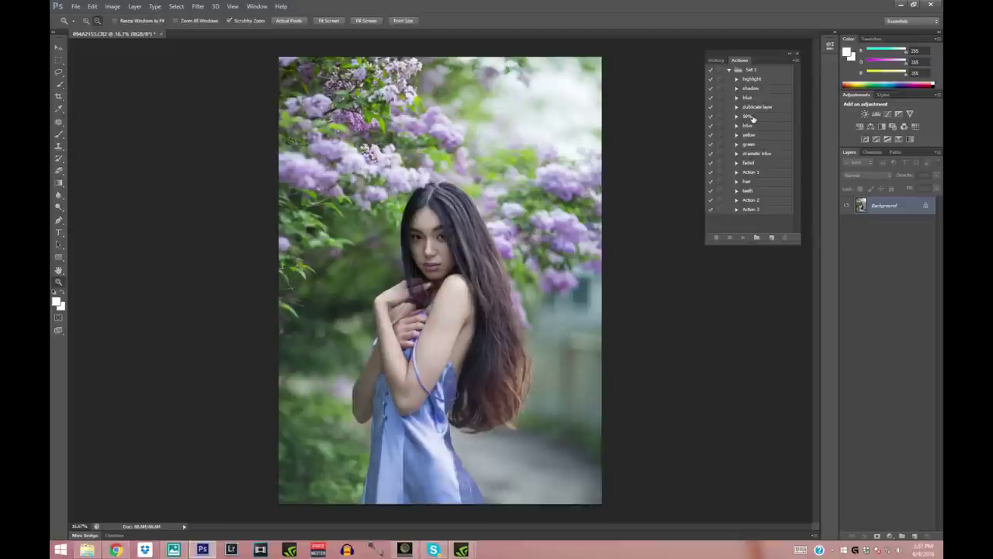
pyautogui.rightClick(879, 211)
pyautogui.click(878, 229)
pyautogui.click(586, 174)
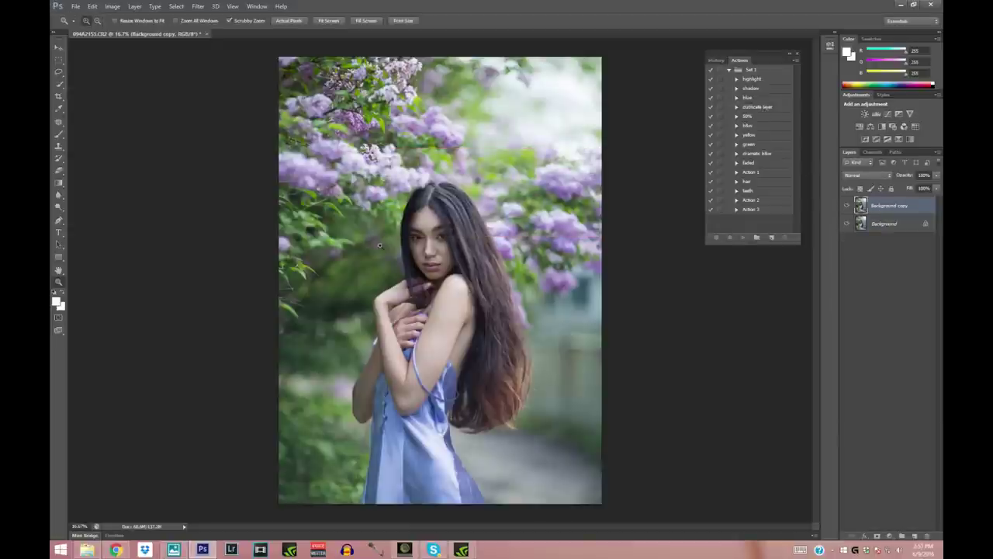
# Step: Sample the forehead's skin tone as the foreground colour and activate the Brush tool
pyautogui.click(438, 255)
pyautogui.click(443, 246)
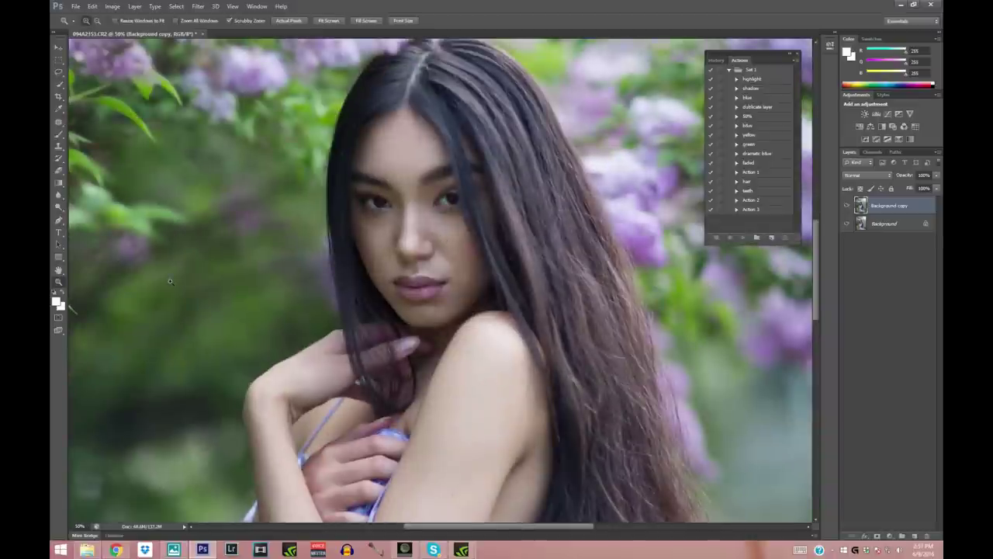
pyautogui.click(439, 253)
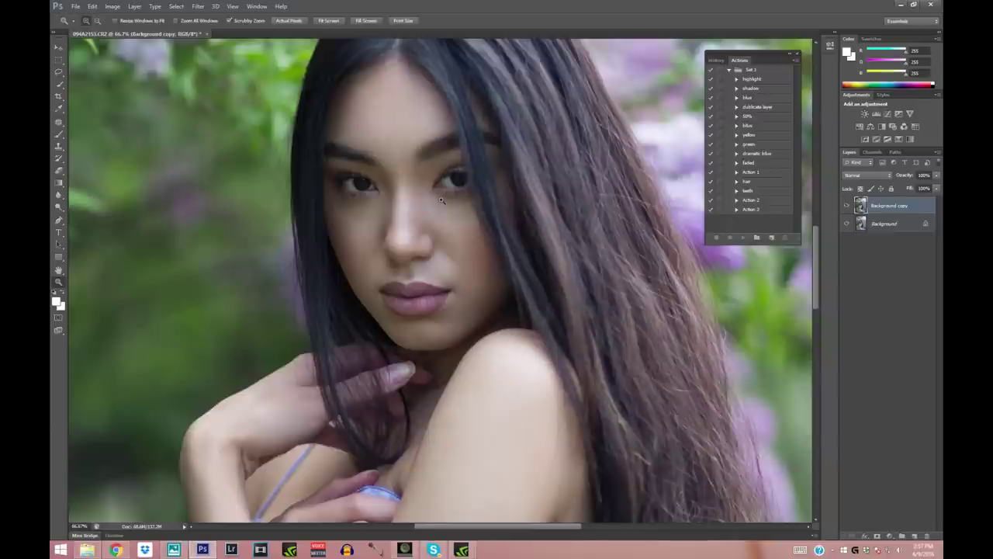
pyautogui.click(58, 111)
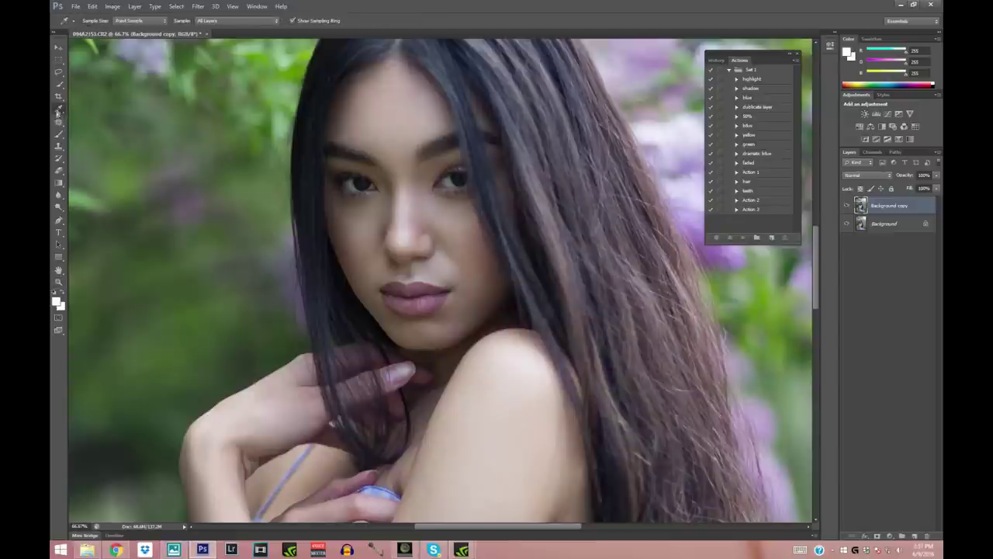
pyautogui.click(390, 107)
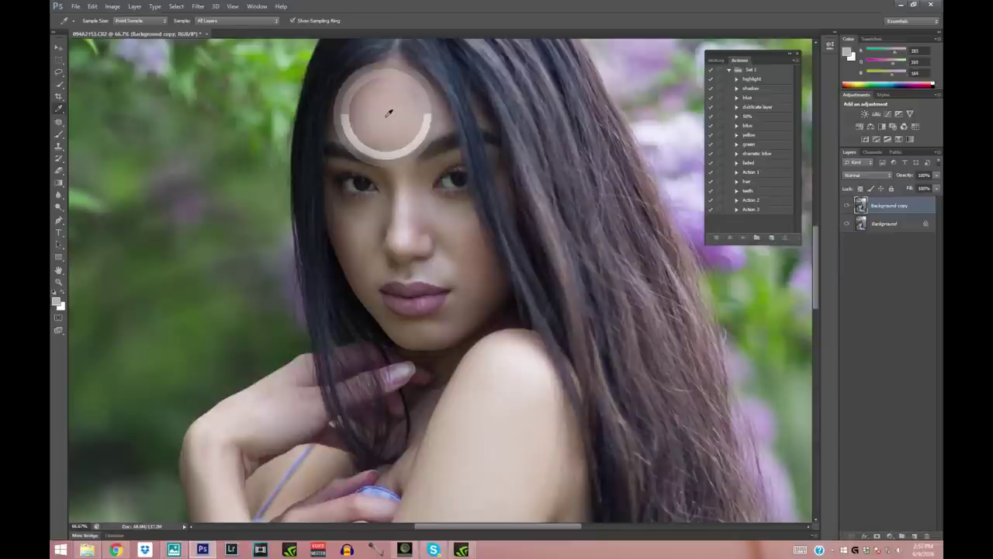
pyautogui.click(59, 133)
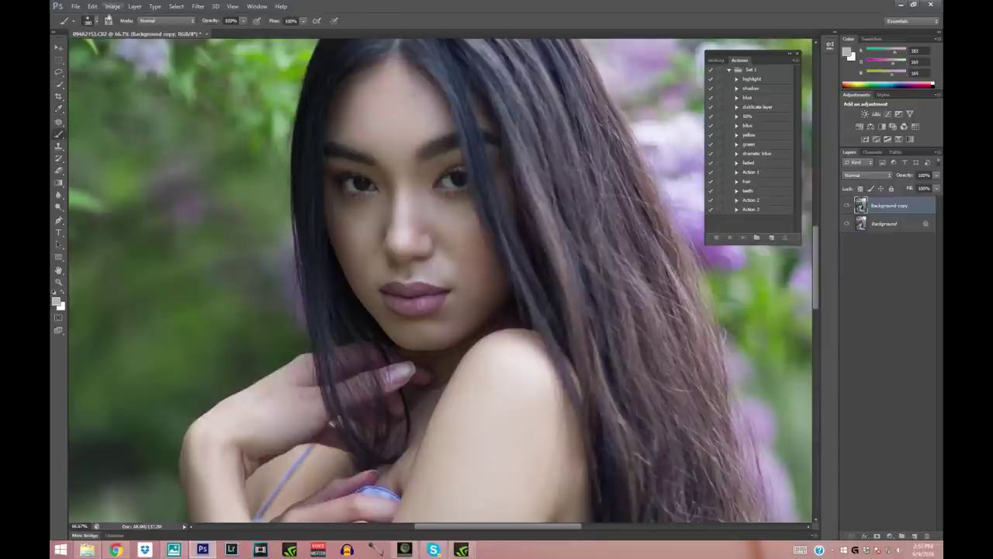
# Step: Try a 145 px soft brush with its opacity lowered to 16%, and restore the opacity to 100%
pyautogui.click(92, 21)
pyautogui.click(121, 54)
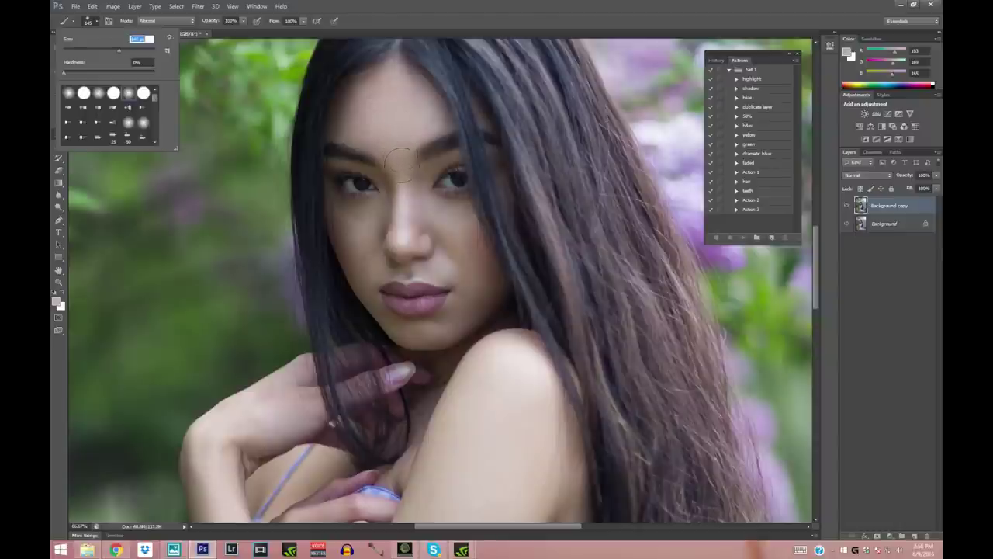
pyautogui.click(243, 21)
pyautogui.moveTo(246, 35); pyautogui.dragTo(205, 39)
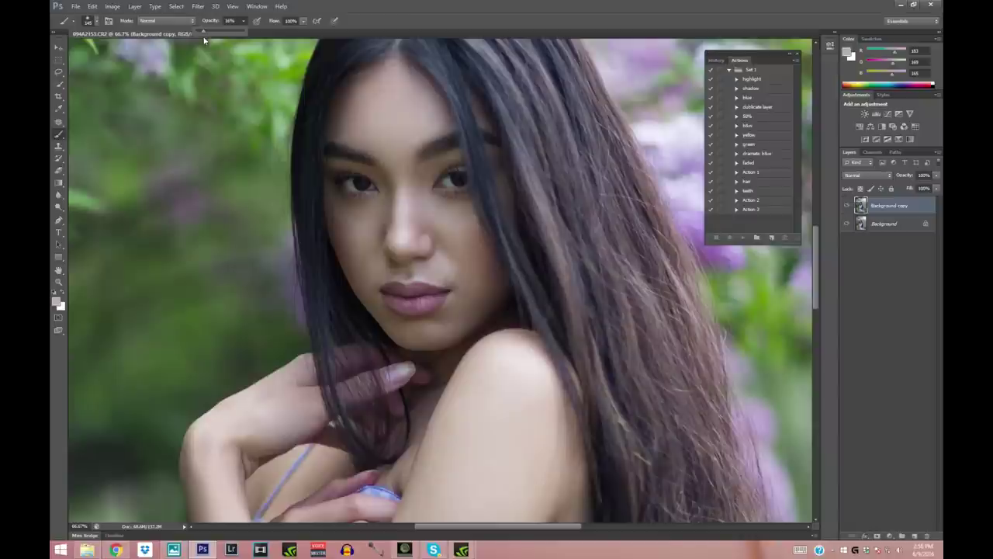
pyautogui.moveTo(205, 37); pyautogui.dragTo(207, 37)
pyautogui.click(242, 24)
pyautogui.click(241, 23)
pyautogui.moveTo(244, 35); pyautogui.dragTo(299, 36)
# Step: Set the soft brush size to 176 px and paint the sampled skin tone over the middle of the forehead
pyautogui.click(96, 21)
pyautogui.moveTo(125, 57); pyautogui.dragTo(128, 57)
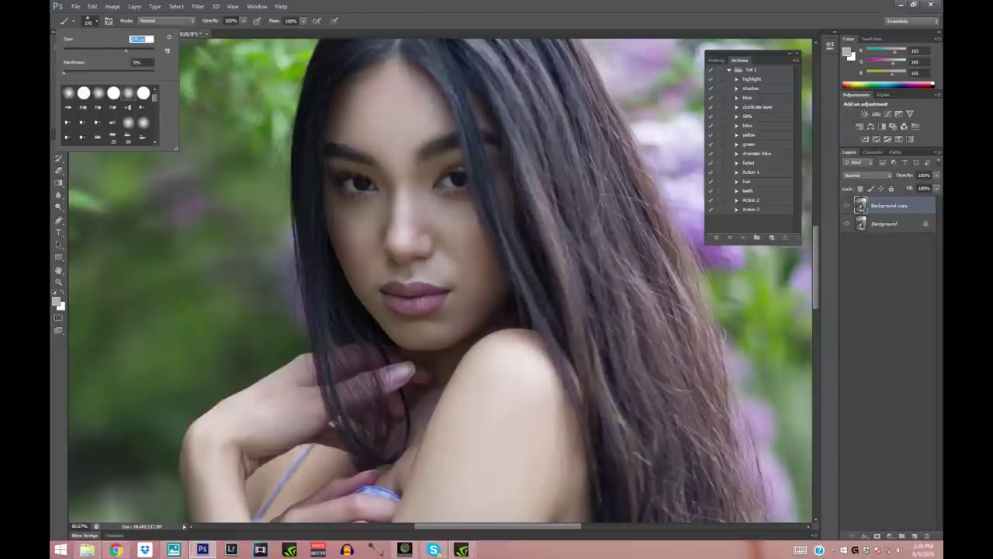
pyautogui.press('Return')
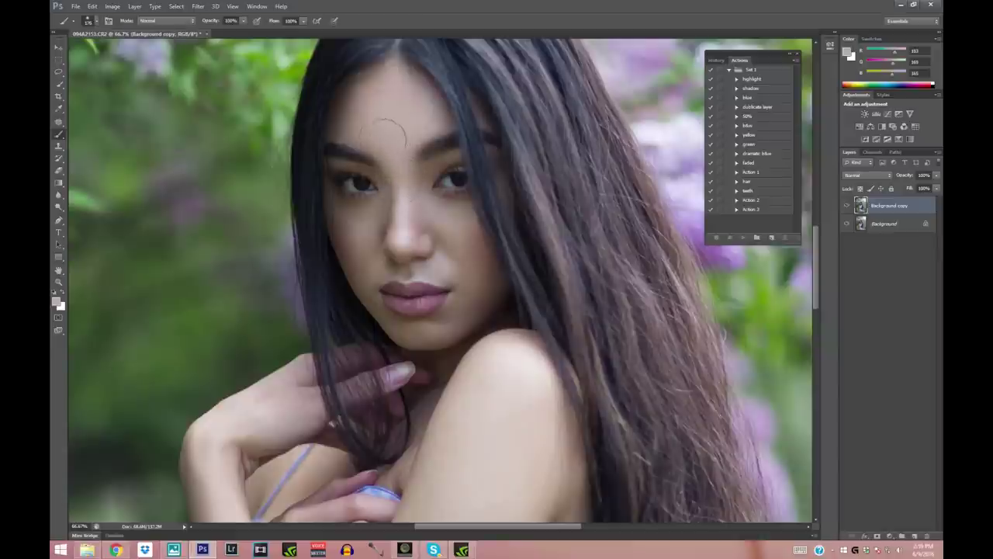
pyautogui.moveTo(387, 102); pyautogui.dragTo(389, 123)
pyautogui.click(58, 169)
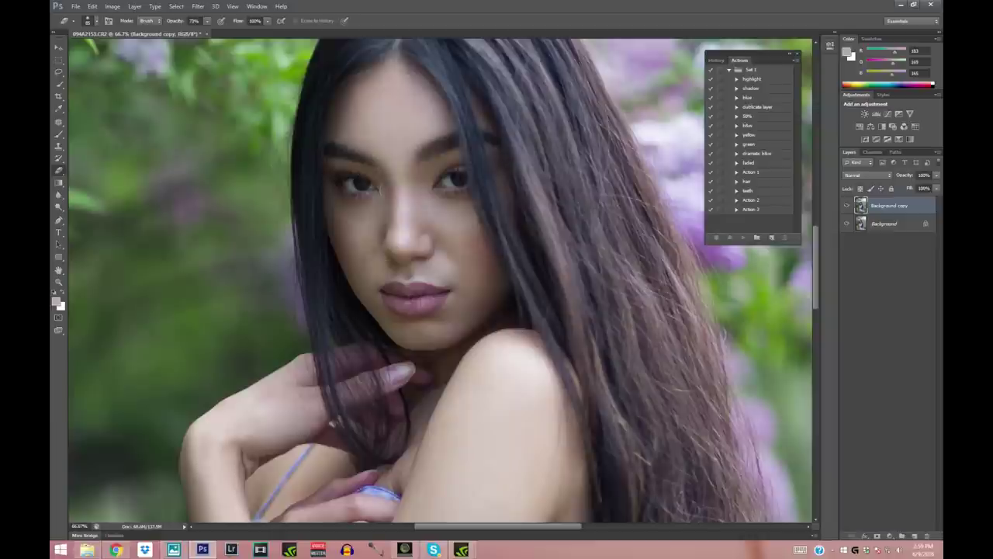
# Step: Sample the skin tone below the eye nearer the shoulder and set the soft brush size to 166 px
pyautogui.click(58, 109)
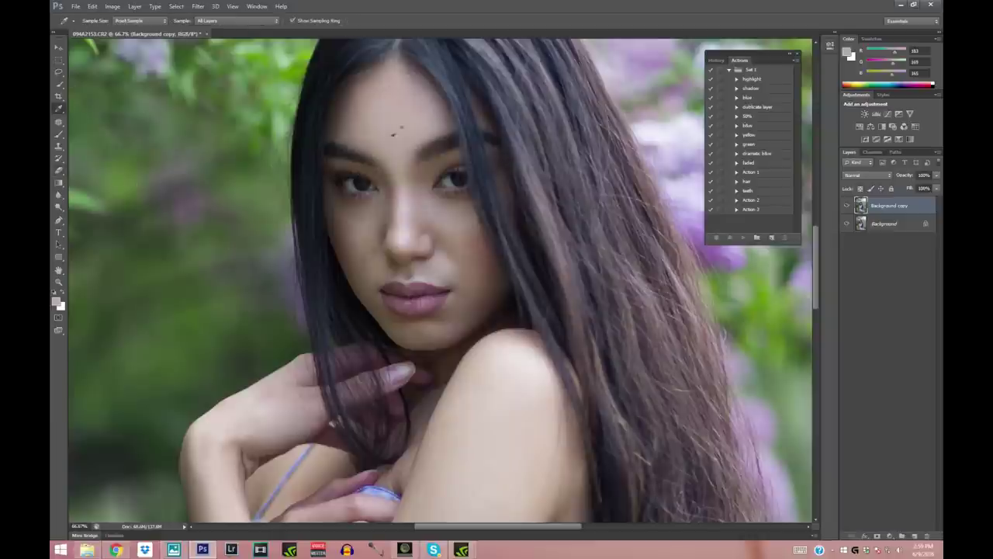
pyautogui.click(455, 209)
pyautogui.click(58, 133)
pyautogui.click(89, 20)
pyautogui.click(131, 49)
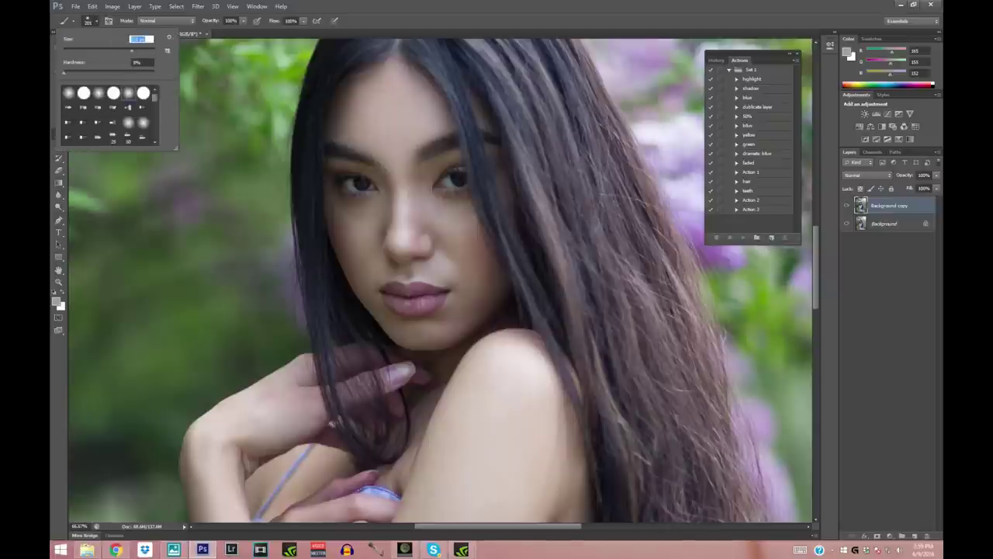
pyautogui.moveTo(132, 50); pyautogui.dragTo(126, 51)
pyautogui.press('Return')
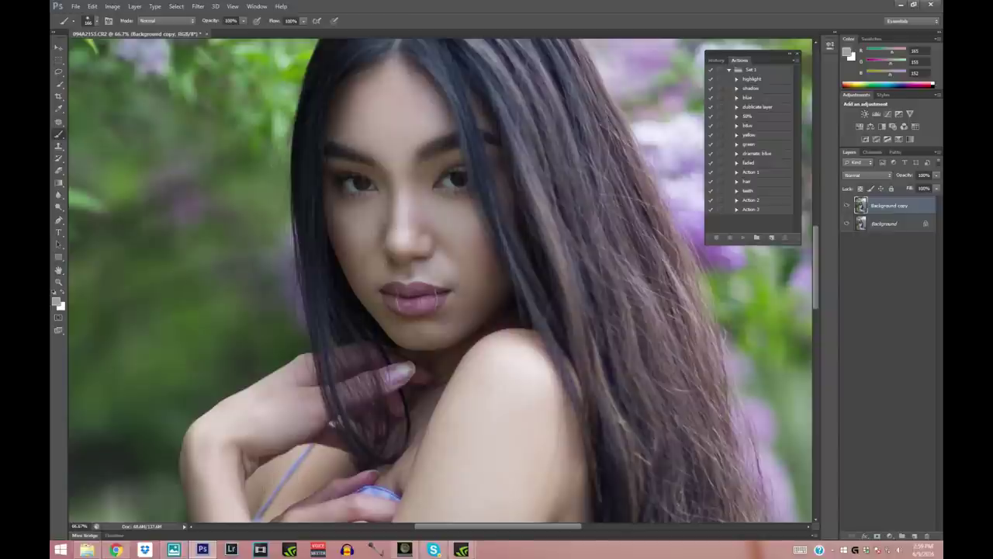
# Step: Sample the skin tone on the chin below the mouth corner nearer the shoulder and brush it around the mouth
pyautogui.click(59, 109)
pyautogui.click(433, 323)
pyautogui.press('b')
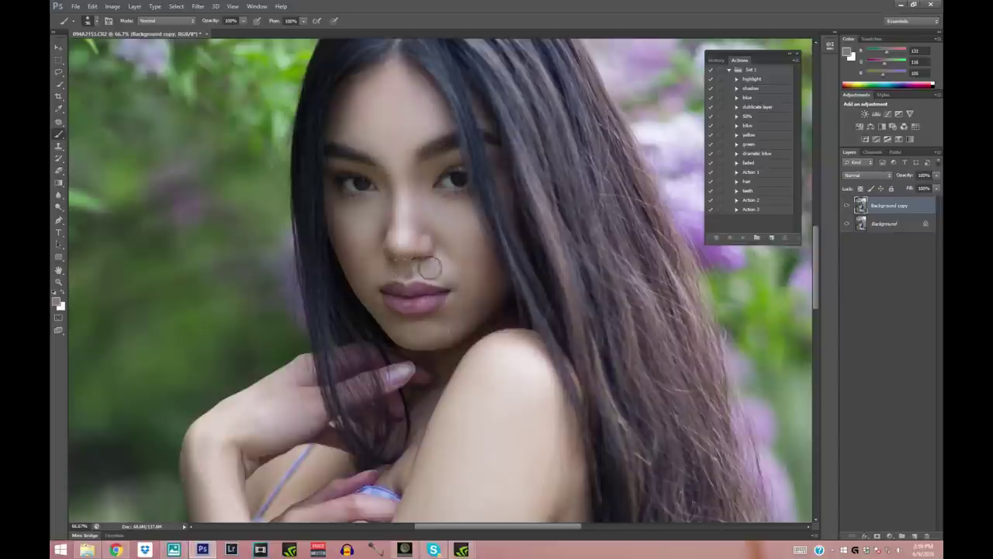
# Step: Sample the lighter tone of the cheek nearer the shoulder and set the soft brush size to 152 px for painting the cheeks
pyautogui.click(59, 109)
pyautogui.click(449, 265)
pyautogui.click(58, 133)
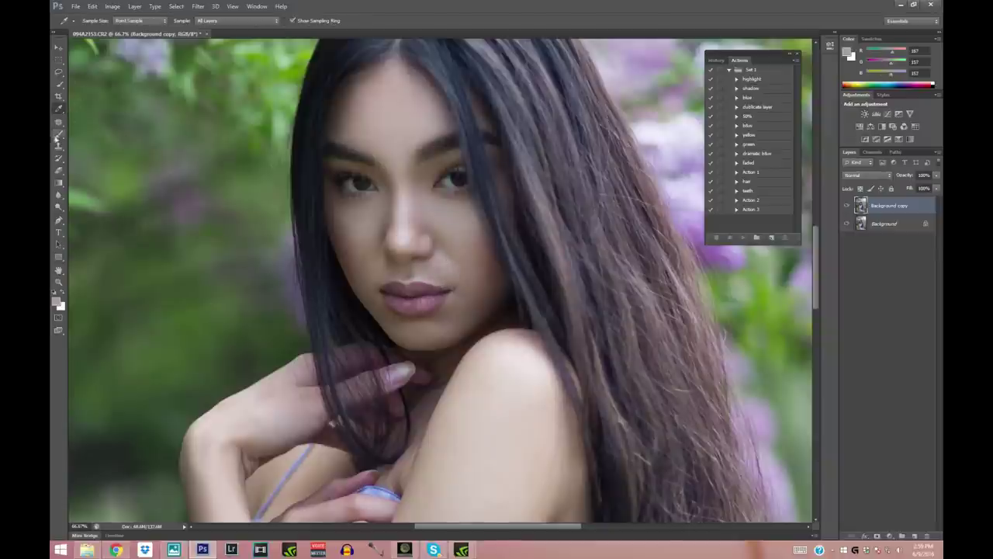
pyautogui.click(88, 21)
pyautogui.click(127, 49)
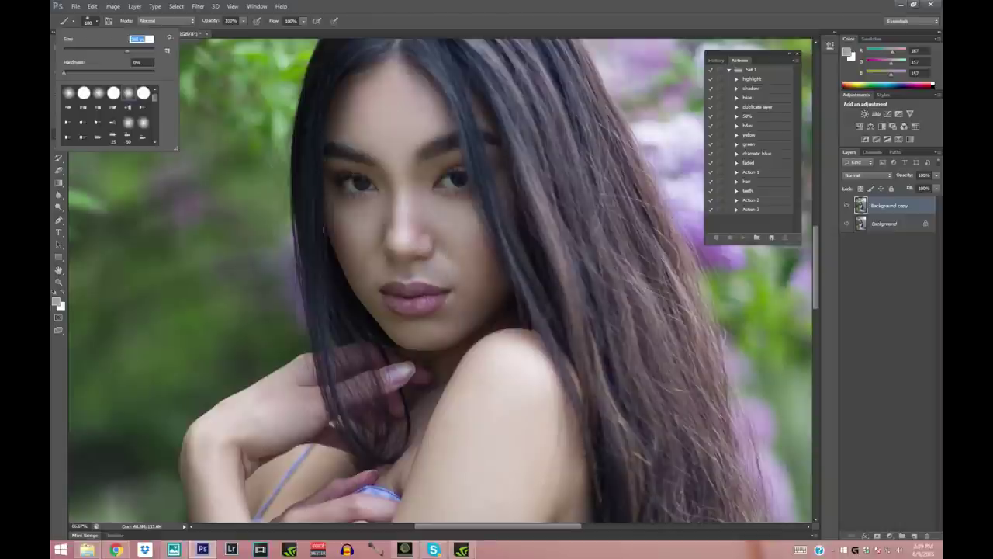
pyautogui.press('Return')
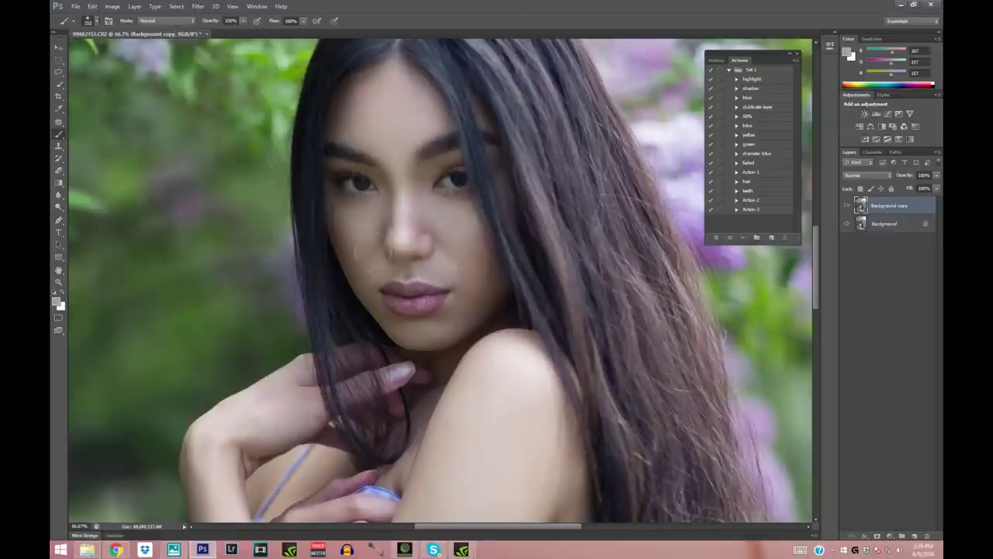
# Step: Sample the shaded tone of the cheek farther from the shoulder and paint that cheek with a 199 px soft brush
pyautogui.click(58, 170)
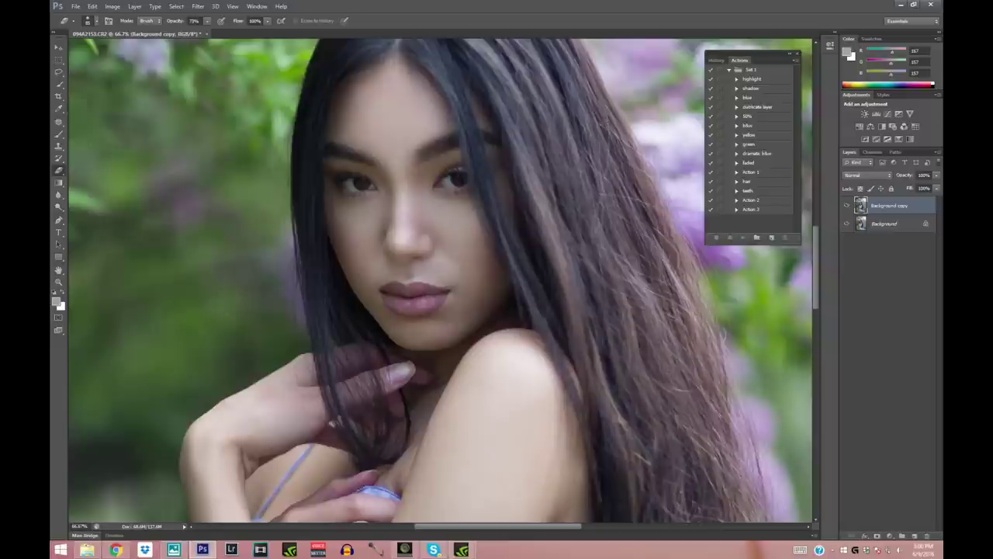
pyautogui.click(58, 109)
pyautogui.click(366, 259)
pyautogui.click(59, 133)
pyautogui.click(93, 20)
pyautogui.click(129, 50)
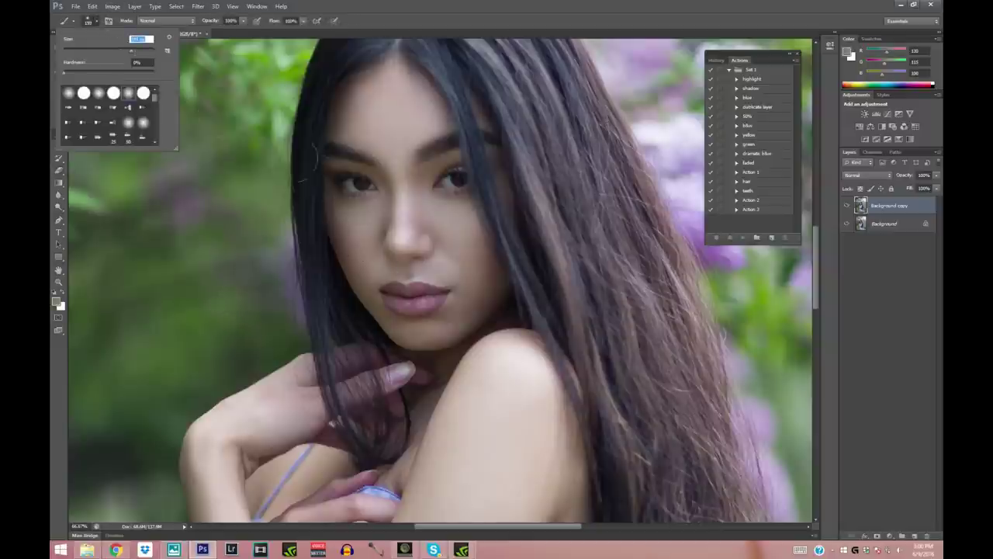
pyautogui.press('Return')
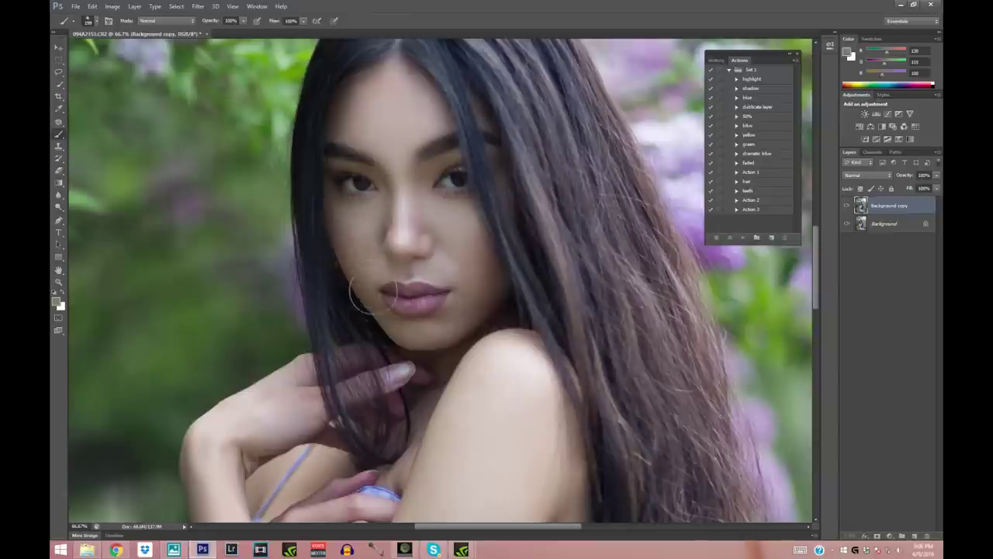
# Step: Even out the cheek and jaw nearer the shoulder by painting with tones sampled from the jaw and beside the nose
pyautogui.click(59, 110)
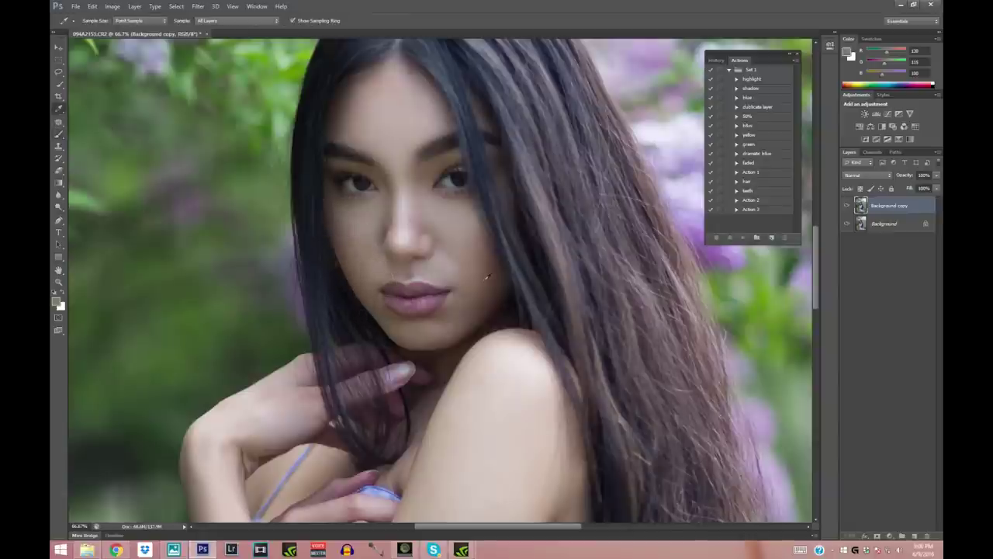
pyautogui.click(59, 134)
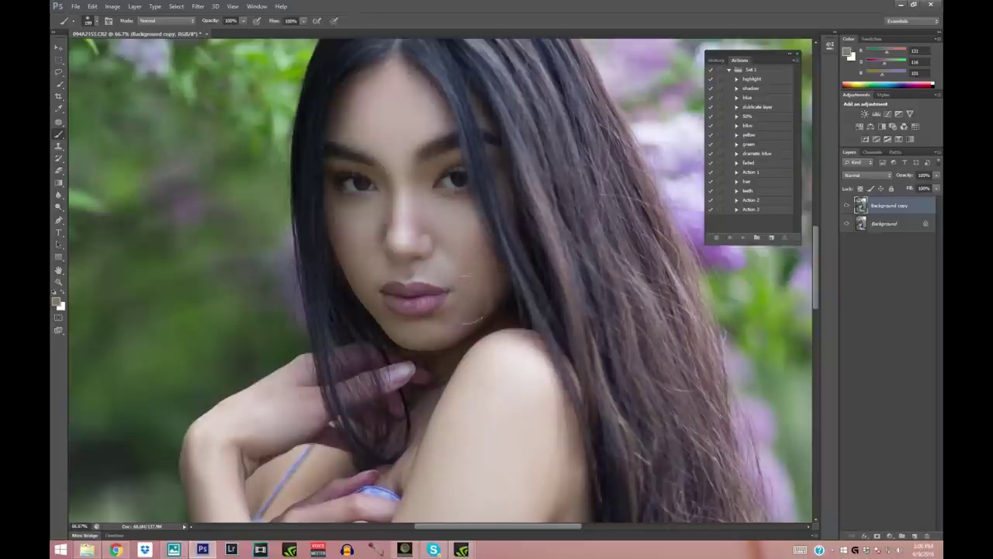
pyautogui.click(59, 110)
pyautogui.click(449, 256)
pyautogui.press('b')
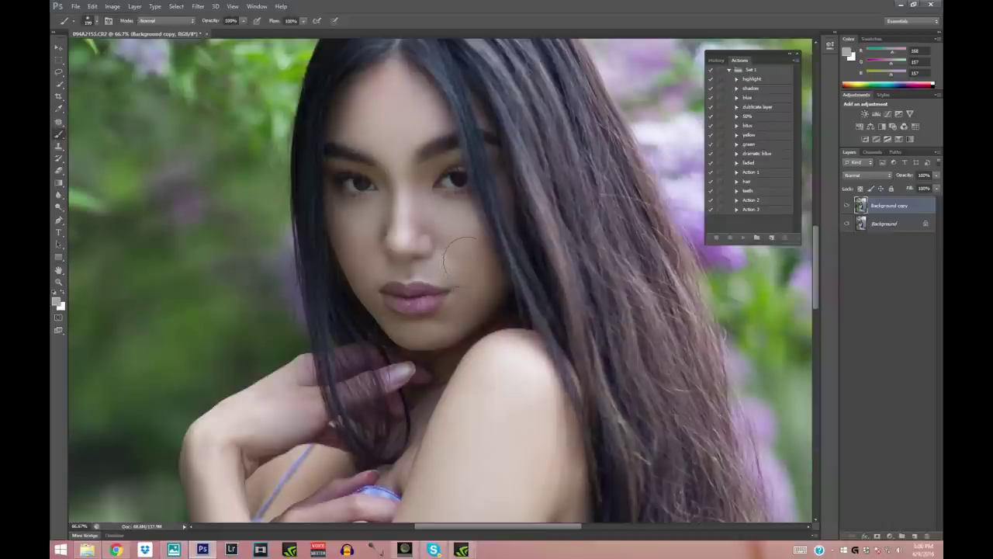
# Step: Erase the painted skin tone over the lips and sample a darker skin tone for the Brush tool
pyautogui.press('e')
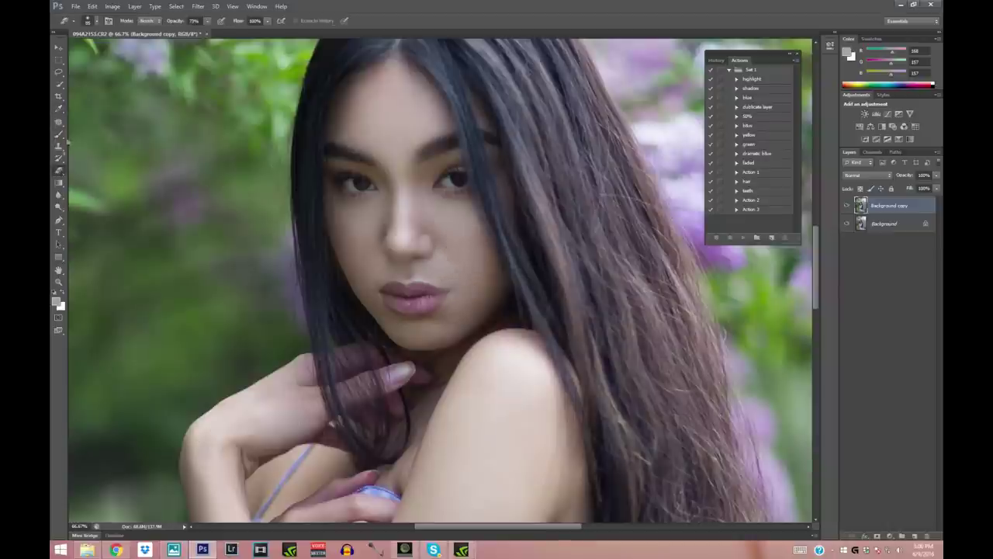
pyautogui.click(91, 22)
pyautogui.moveTo(411, 295)
pyautogui.mouseDown()
pyautogui.moveTo(432, 292)
pyautogui.moveTo(431, 310)
pyautogui.mouseUp()
pyautogui.click(58, 109)
pyautogui.press('b')
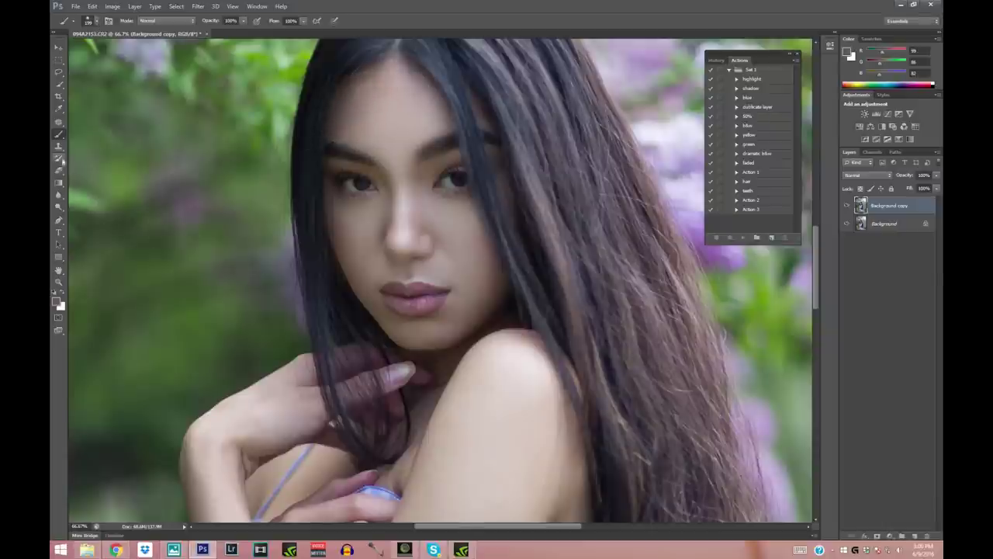
# Step: Brush the forehead with its own sampled tone and the jaw with a darker tone sampled beside the chin
pyautogui.click(61, 111)
pyautogui.click(376, 118)
pyautogui.click(59, 134)
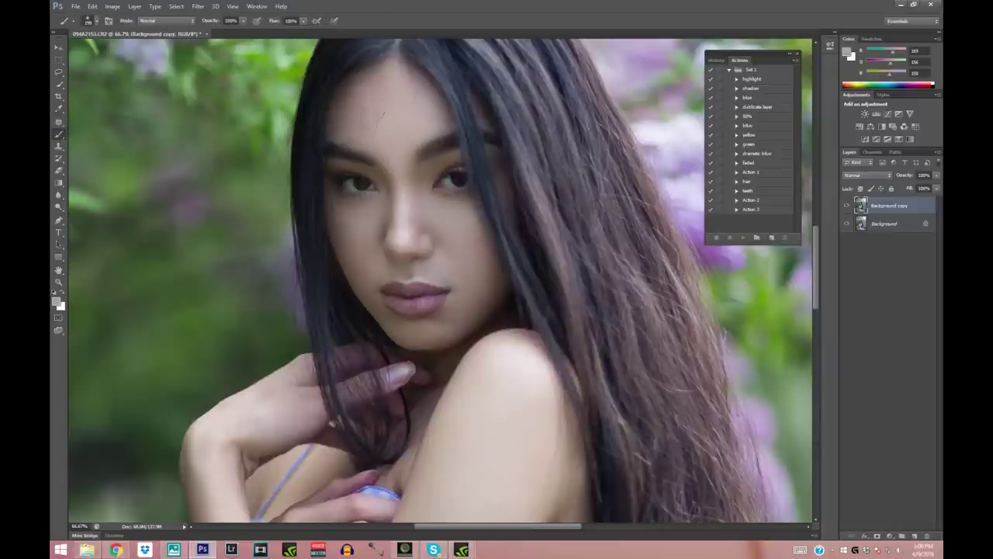
pyautogui.click(59, 110)
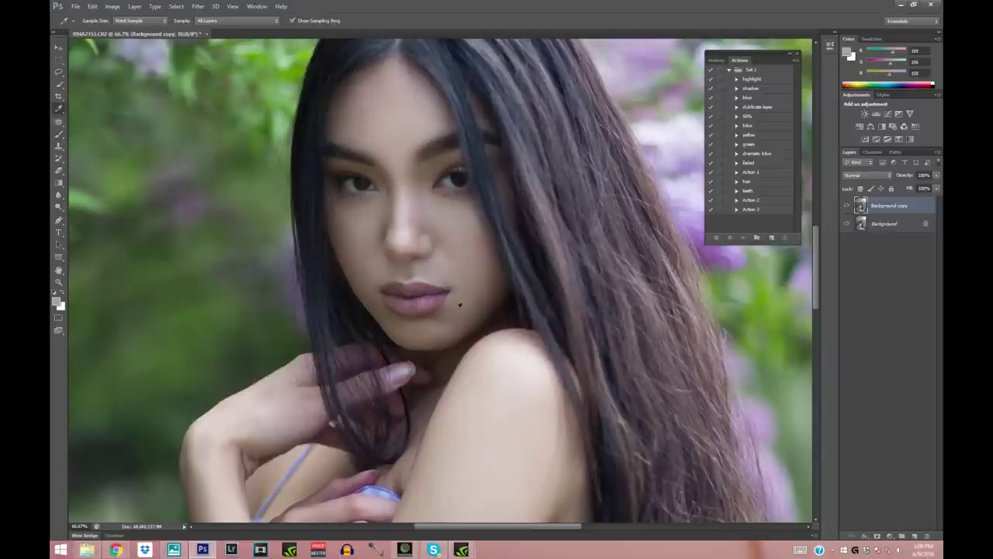
pyautogui.click(454, 327)
pyautogui.press('b')
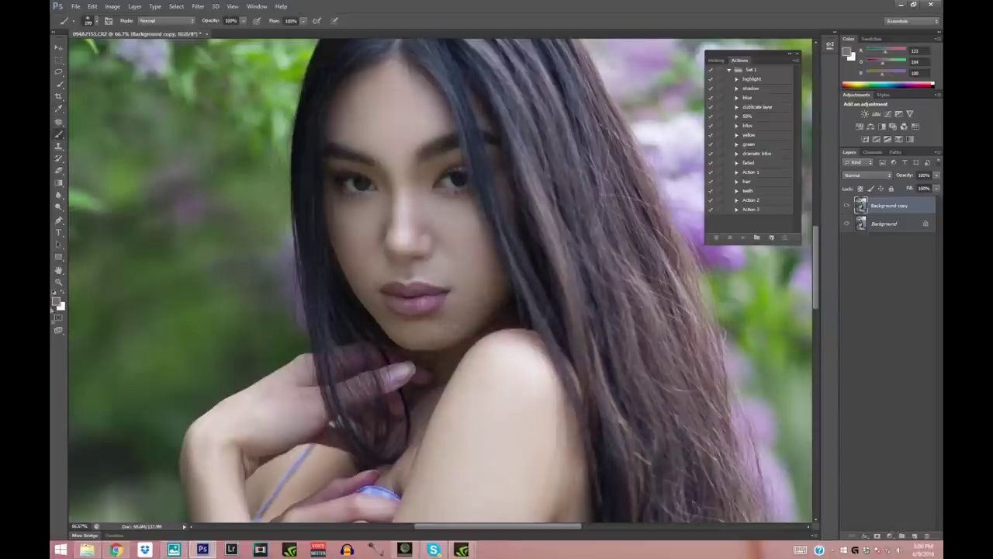
# Step: Lower the opacity of the Background copy layer to about 50% and compare the face with and without it
pyautogui.click(58, 170)
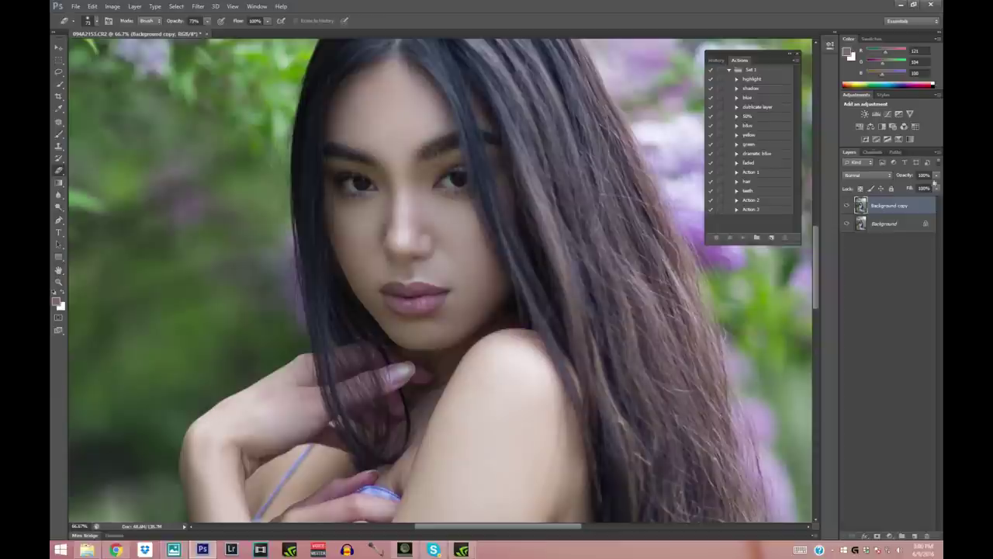
pyautogui.moveTo(937, 175); pyautogui.dragTo(921, 188)
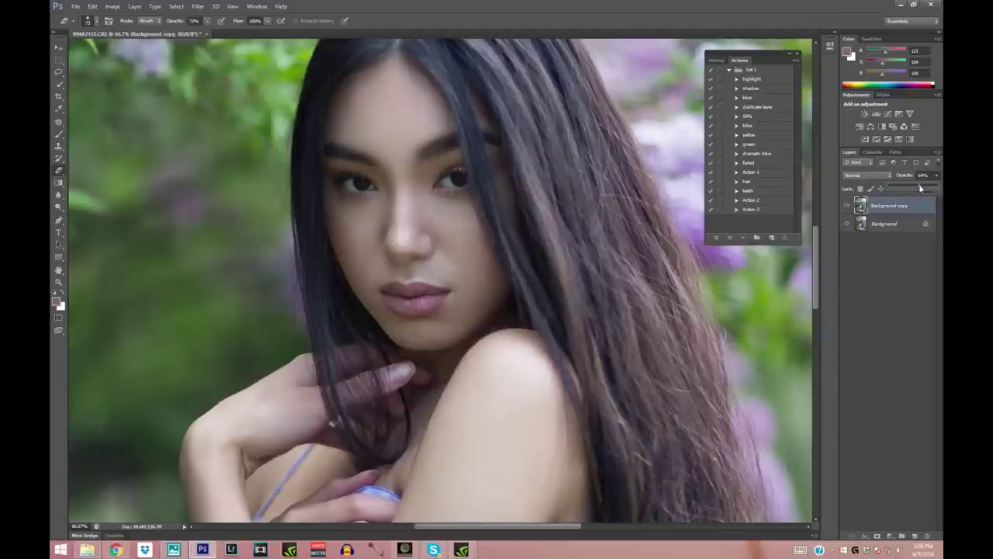
pyautogui.click(846, 205)
pyautogui.click(847, 206)
pyautogui.click(936, 175)
pyautogui.moveTo(921, 188); pyautogui.dragTo(913, 186)
pyautogui.click(847, 205)
pyautogui.click(847, 205)
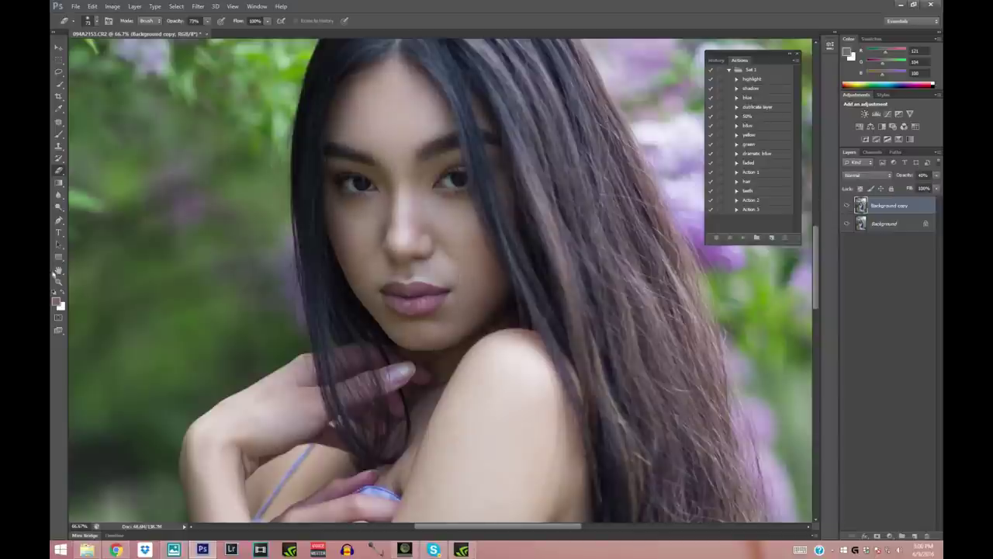
# Step: Compare the whole portrait with and without the painted layer and set the Background copy opacity to about 60%
pyautogui.click(58, 281)
pyautogui.click(98, 20)
pyautogui.click(391, 186)
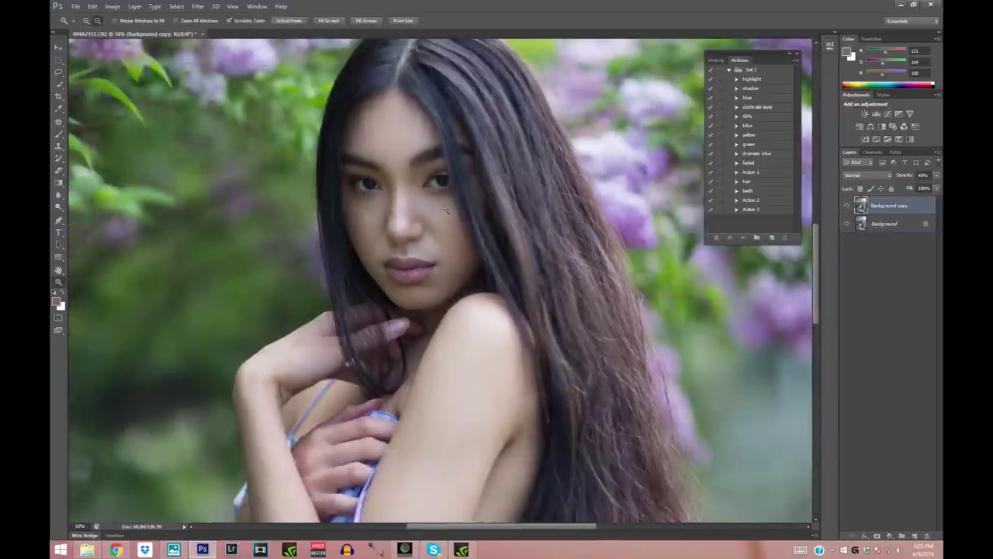
pyautogui.click(446, 210)
pyautogui.click(446, 209)
pyautogui.click(847, 206)
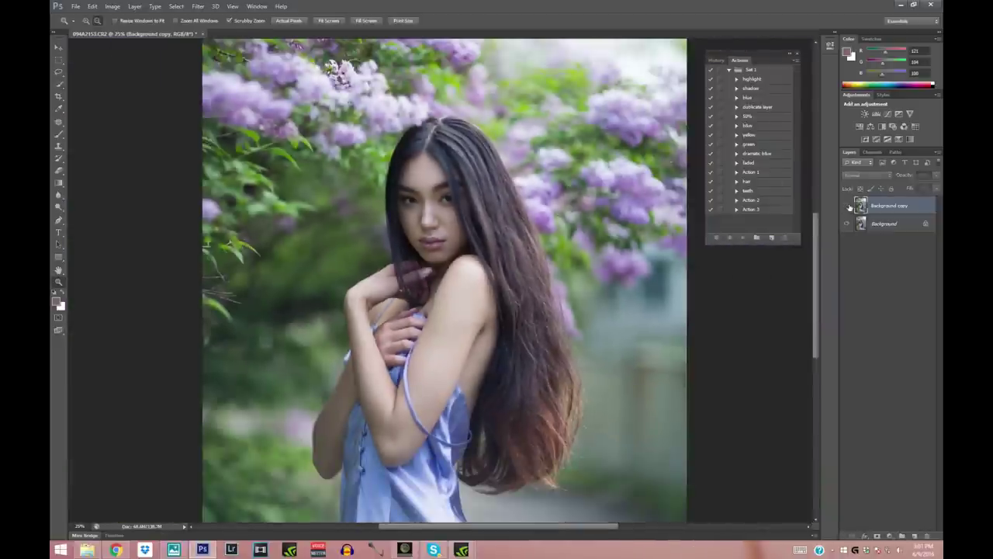
pyautogui.click(848, 205)
pyautogui.click(848, 205)
pyautogui.click(848, 206)
pyautogui.click(936, 176)
pyautogui.moveTo(912, 189); pyautogui.dragTo(918, 189)
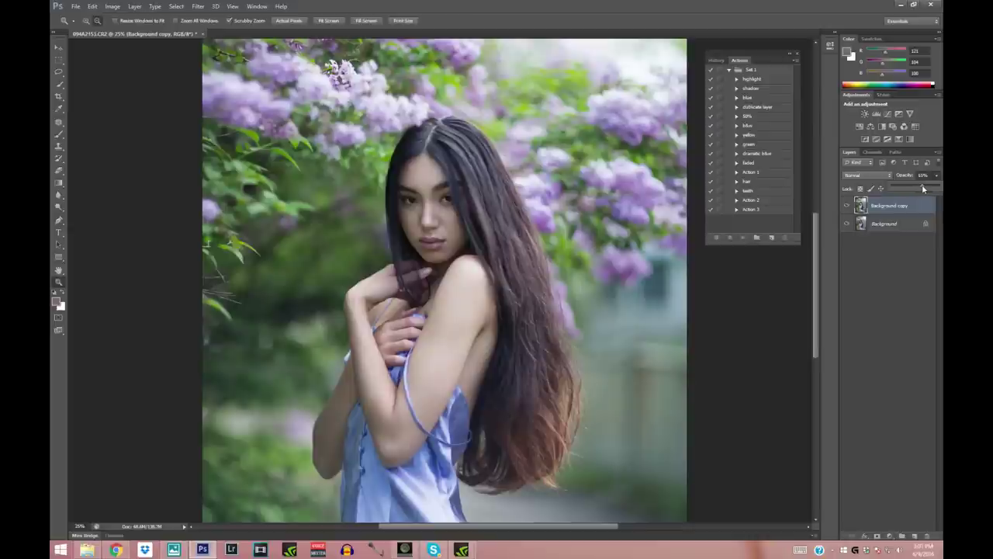
pyautogui.click(847, 207)
pyautogui.click(848, 206)
# Step: Flatten the image and duplicate the Background layer
pyautogui.rightClick(878, 224)
pyautogui.click(872, 275)
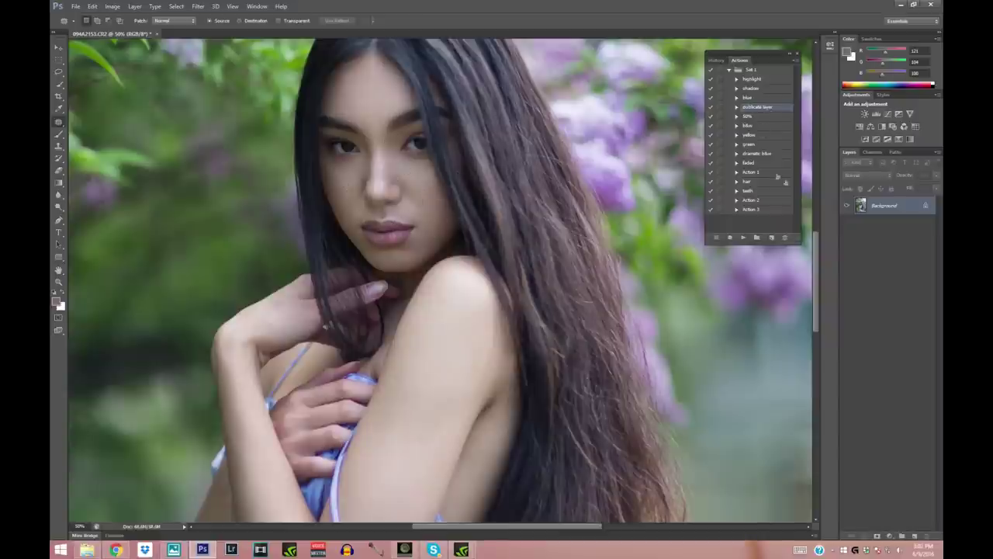
pyautogui.rightClick(869, 204)
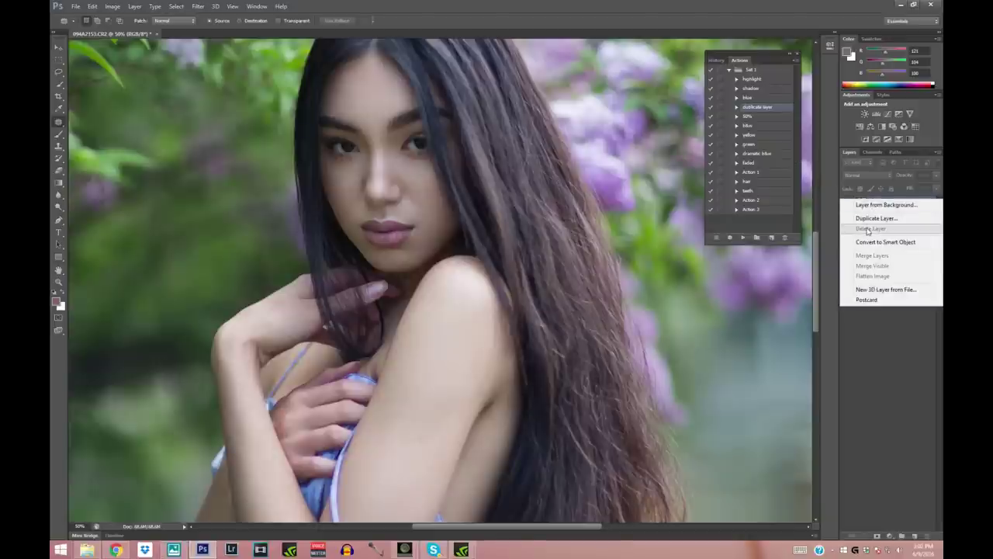
pyautogui.click(877, 215)
pyautogui.click(578, 172)
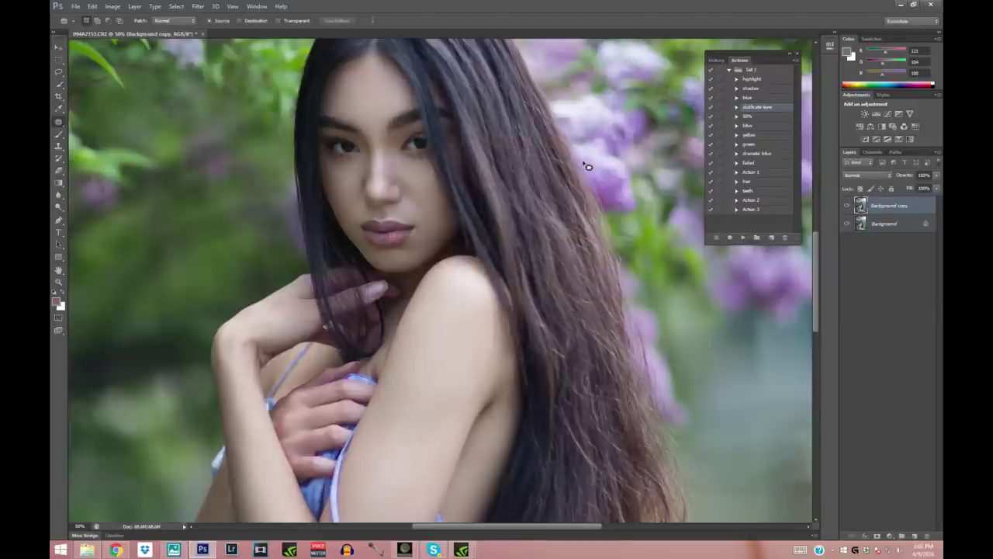
# Step: Smooth the cheek nearer the shoulder on the Background copy with several Patch tool corrections
pyautogui.moveTo(410, 200)
pyautogui.mouseDown()
pyautogui.moveTo(411, 212)
pyautogui.moveTo(421, 192)
pyautogui.moveTo(403, 182)
pyautogui.moveTo(411, 207)
pyautogui.moveTo(451, 218)
pyautogui.mouseUp()
pyautogui.hotkey('ctrl', 'd')
pyautogui.moveTo(422, 189)
pyautogui.mouseDown()
pyautogui.moveTo(411, 200)
pyautogui.moveTo(424, 199)
pyautogui.mouseUp()
pyautogui.moveTo(433, 232); pyautogui.dragTo(429, 211)
pyautogui.moveTo(435, 220)
pyautogui.mouseDown()
pyautogui.moveTo(438, 232)
pyautogui.moveTo(430, 223)
pyautogui.mouseUp()
pyautogui.moveTo(427, 225); pyautogui.dragTo(426, 194)
pyautogui.moveTo(425, 205); pyautogui.dragTo(434, 220)
pyautogui.moveTo(429, 218)
pyautogui.mouseDown()
pyautogui.moveTo(413, 208)
pyautogui.moveTo(429, 202)
pyautogui.mouseUp()
pyautogui.moveTo(426, 203); pyautogui.dragTo(415, 211)
# Step: Reduce the patched Background copy layer's opacity to 17% and flatten the image
pyautogui.click(58, 282)
pyautogui.click(97, 20)
pyautogui.click(190, 101)
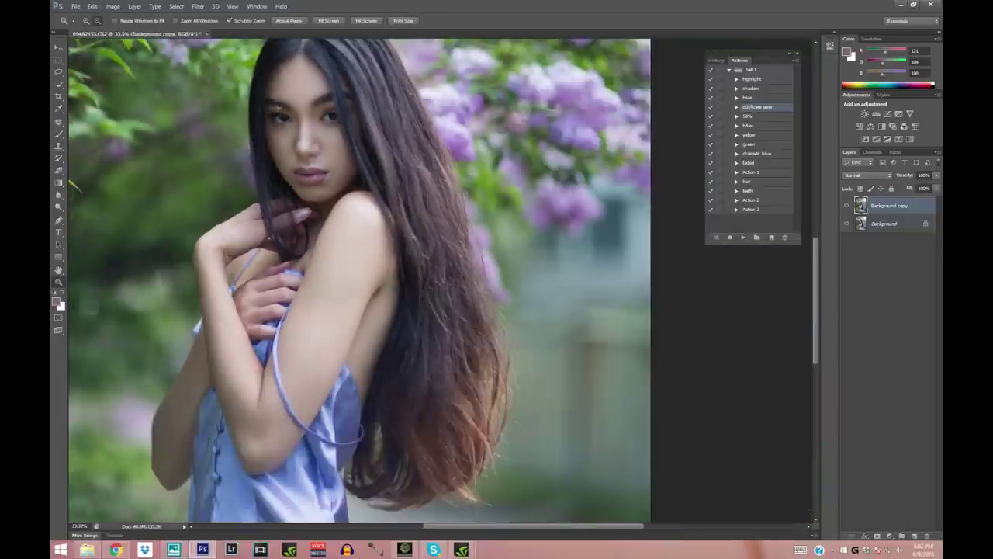
pyautogui.click(287, 116)
pyautogui.click(374, 129)
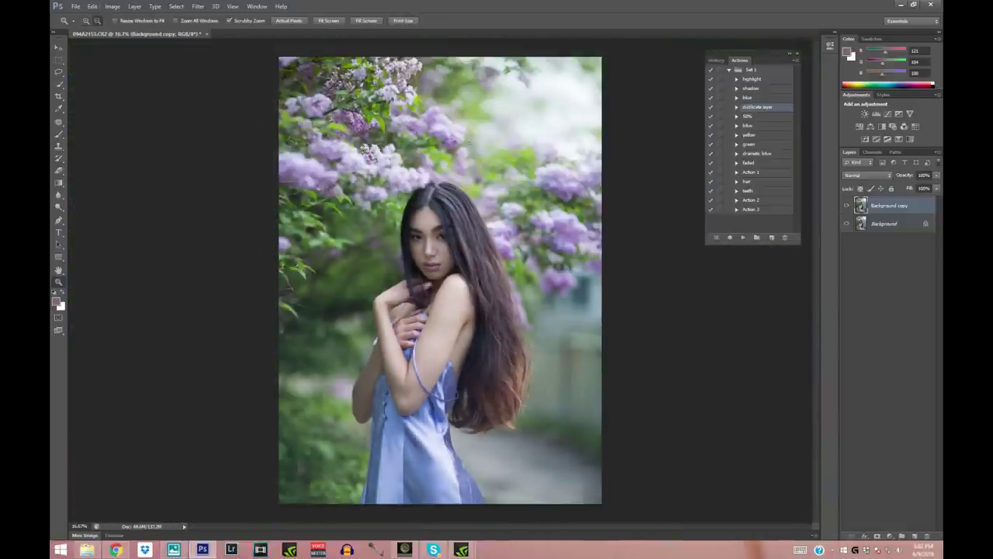
pyautogui.click(936, 176)
pyautogui.moveTo(938, 188); pyautogui.dragTo(914, 189)
pyautogui.click(936, 176)
pyautogui.moveTo(910, 188); pyautogui.dragTo(890, 195)
pyautogui.click(847, 206)
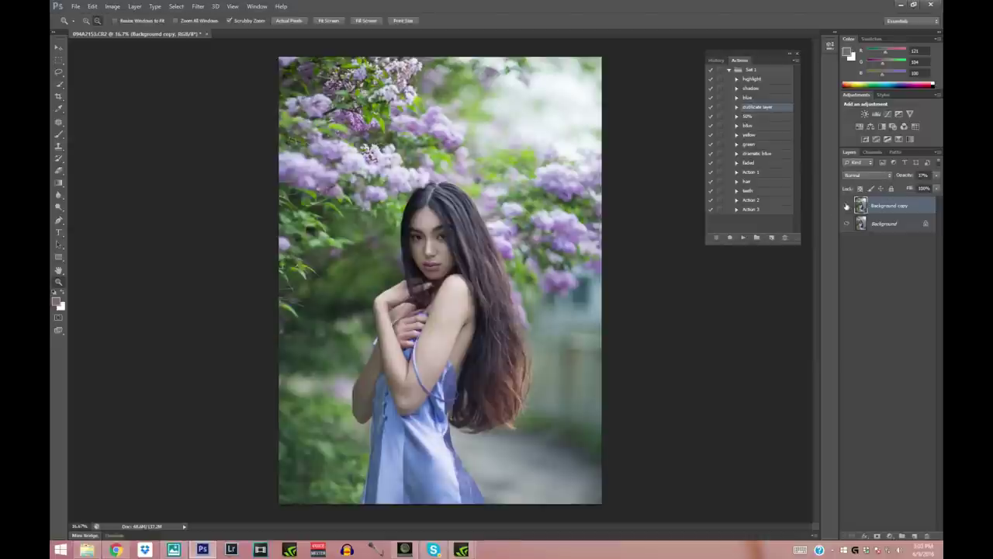
pyautogui.rightClick(894, 221)
pyautogui.click(872, 276)
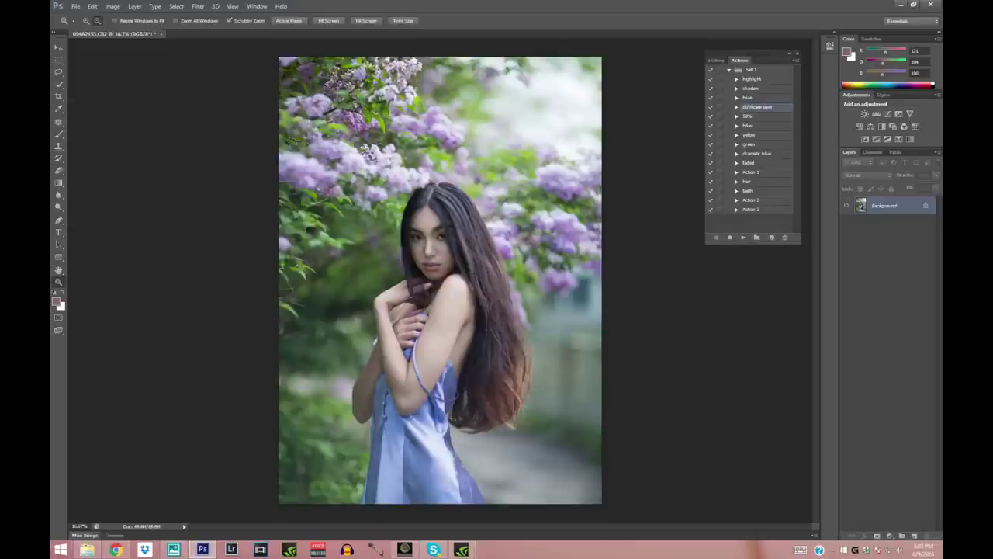
# Step: Add a Gradient Map adjustment layer above the Background and open its gradient presets for editing
pyautogui.click(890, 535)
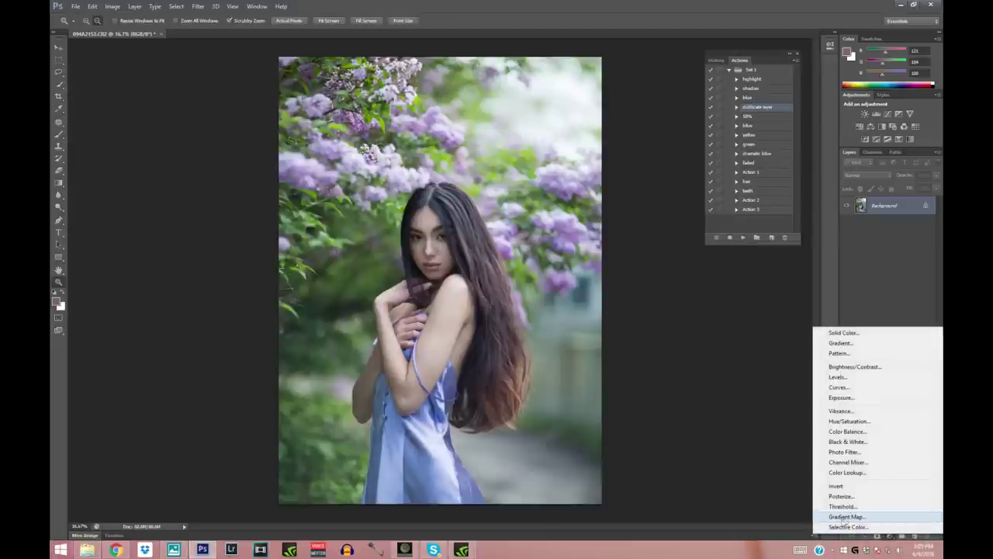
pyautogui.click(844, 516)
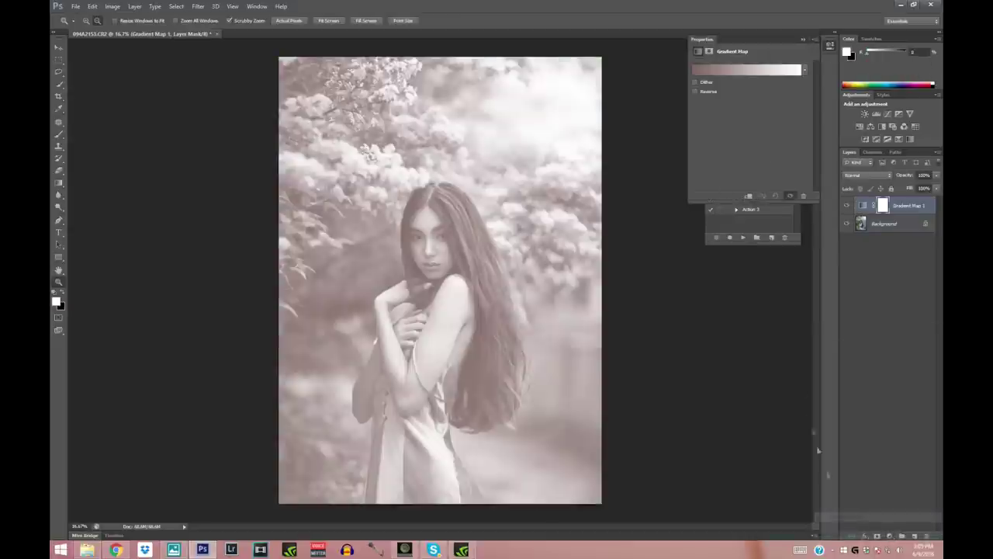
pyautogui.click(741, 75)
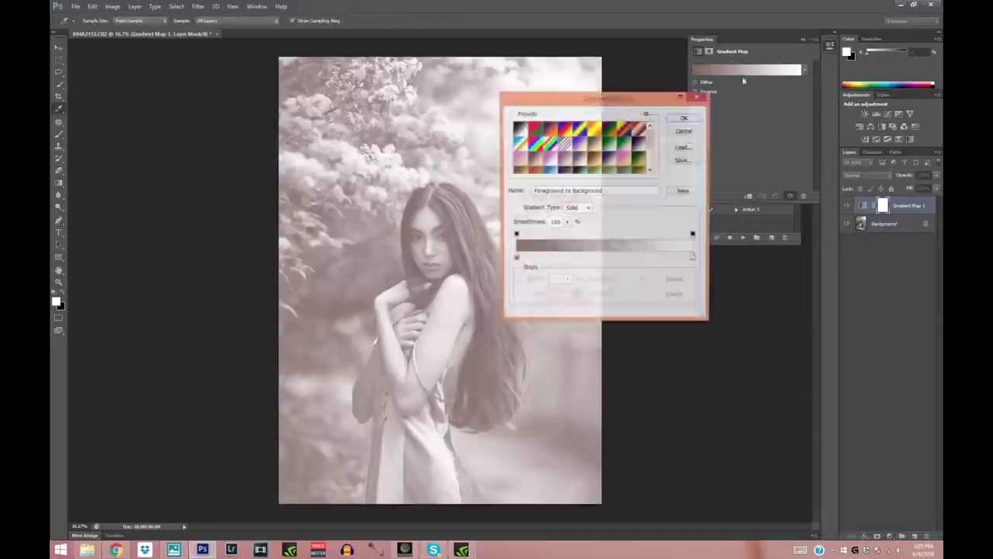
pyautogui.moveTo(652, 139); pyautogui.dragTo(652, 159)
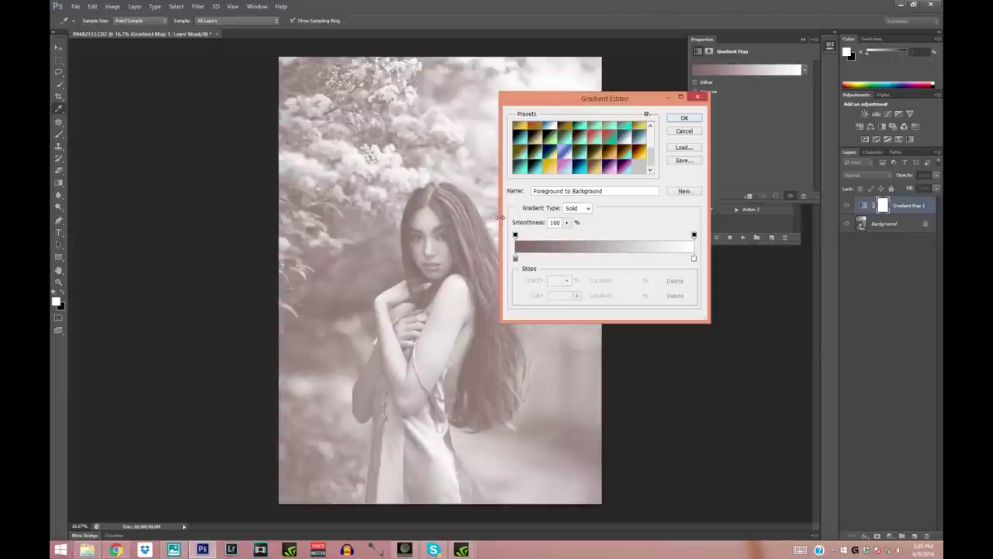
# Step: Compare the purple-pink and blue-cyan gradient presets on the image and choose the dark purple-to-pink one
pyautogui.click(607, 168)
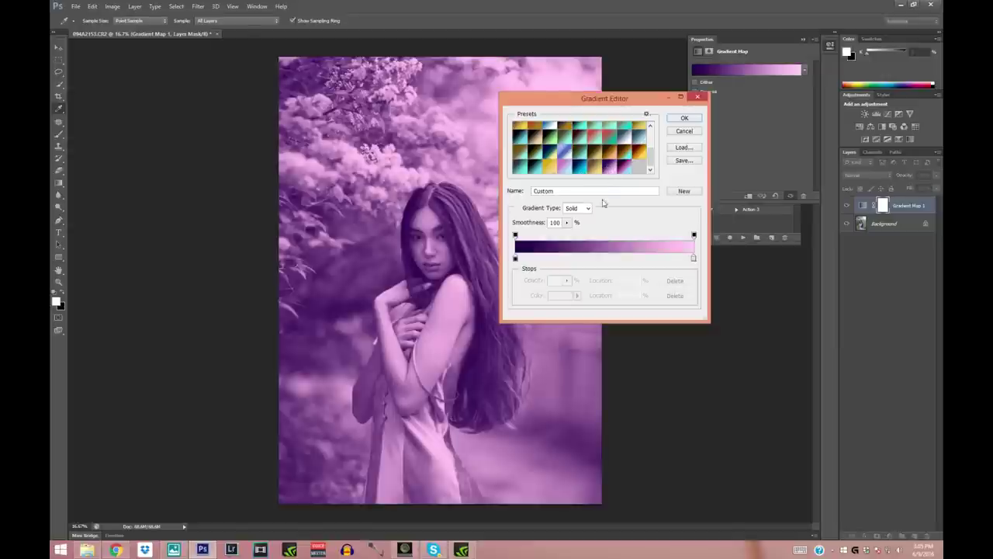
pyautogui.click(573, 166)
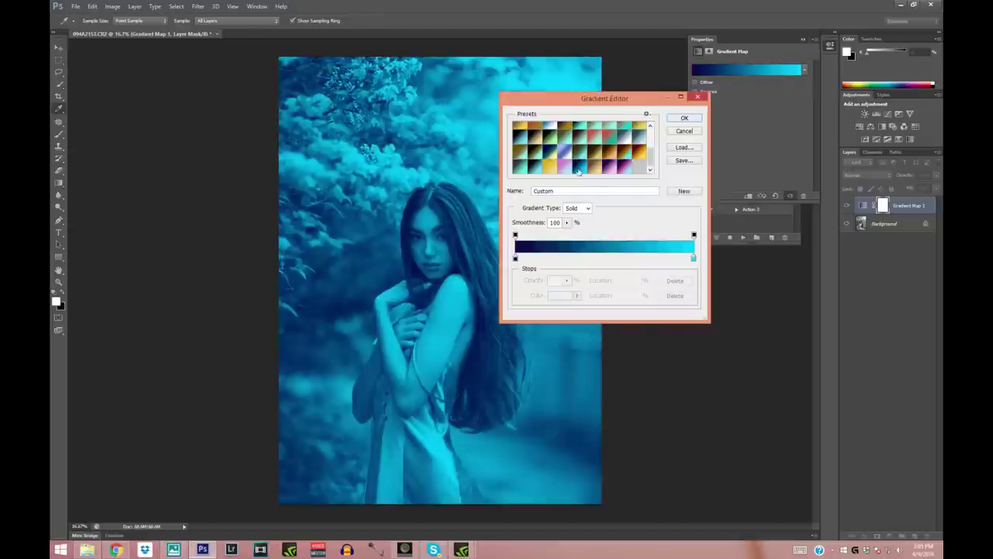
pyautogui.click(619, 168)
pyautogui.click(608, 168)
pyautogui.click(578, 169)
pyautogui.click(609, 169)
pyautogui.click(579, 168)
pyautogui.click(610, 170)
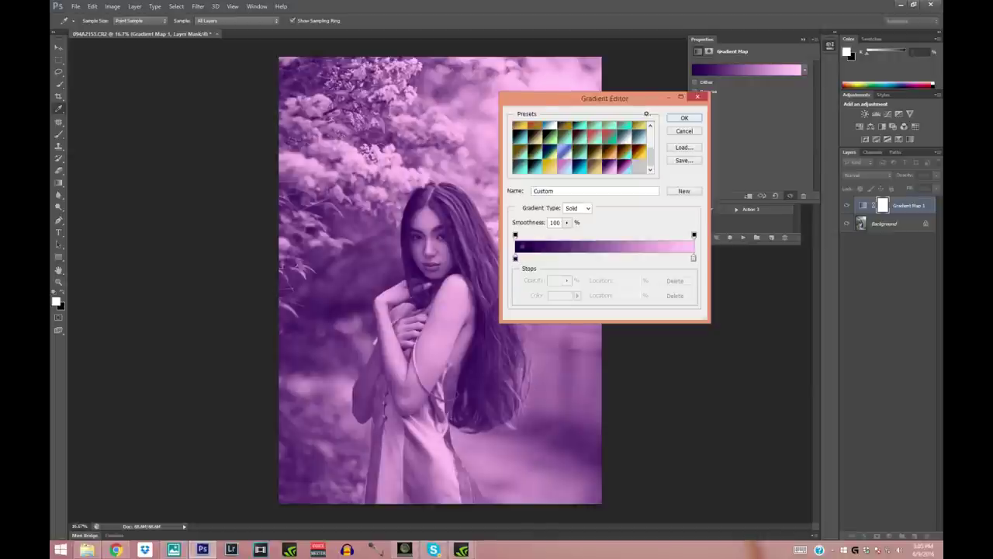
# Step: Adjust the hue of the gradient's dark colour stop within deep purple and apply the edited gradient
pyautogui.click(515, 258)
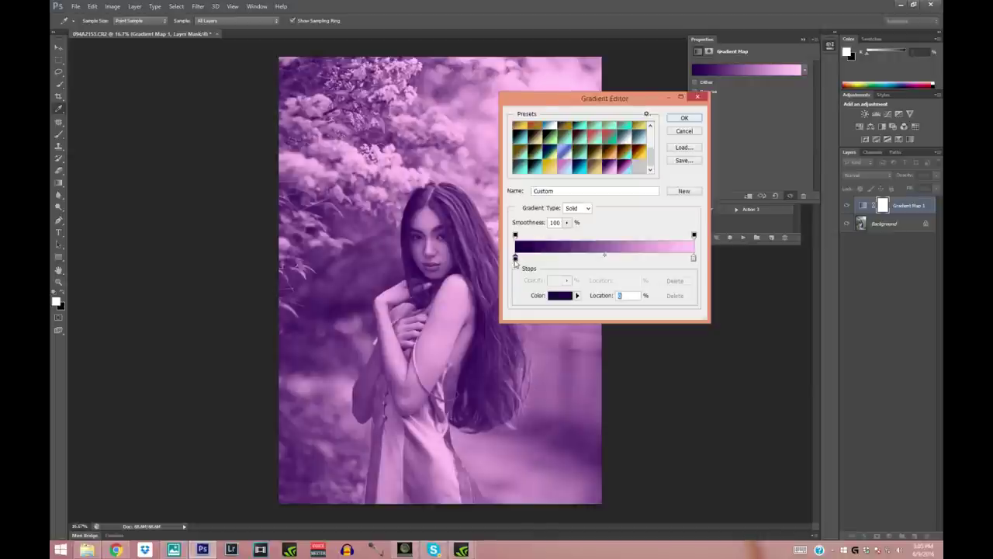
pyautogui.doubleClick(515, 259)
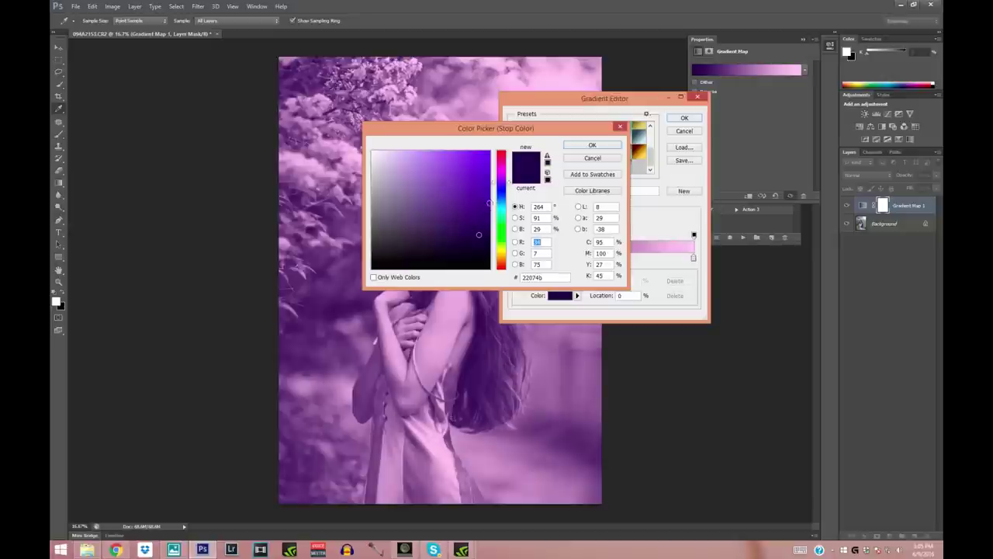
pyautogui.moveTo(493, 184)
pyautogui.mouseDown()
pyautogui.moveTo(495, 157)
pyautogui.moveTo(495, 184)
pyautogui.mouseUp()
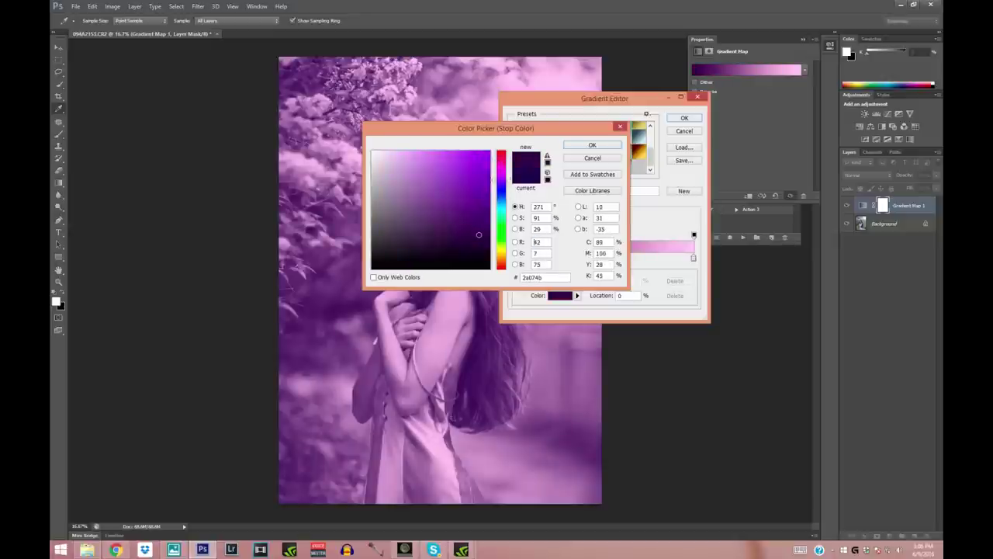
pyautogui.click(594, 145)
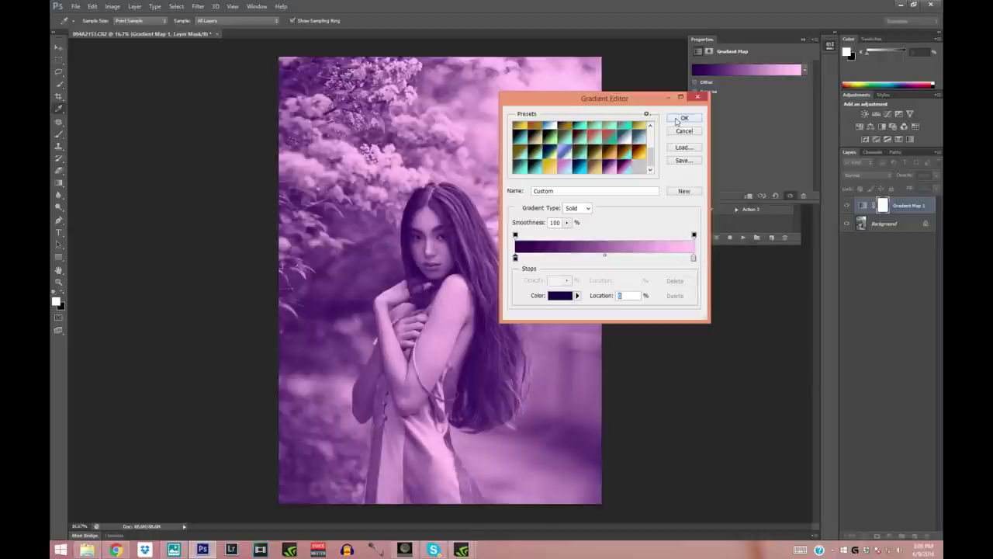
pyautogui.click(682, 118)
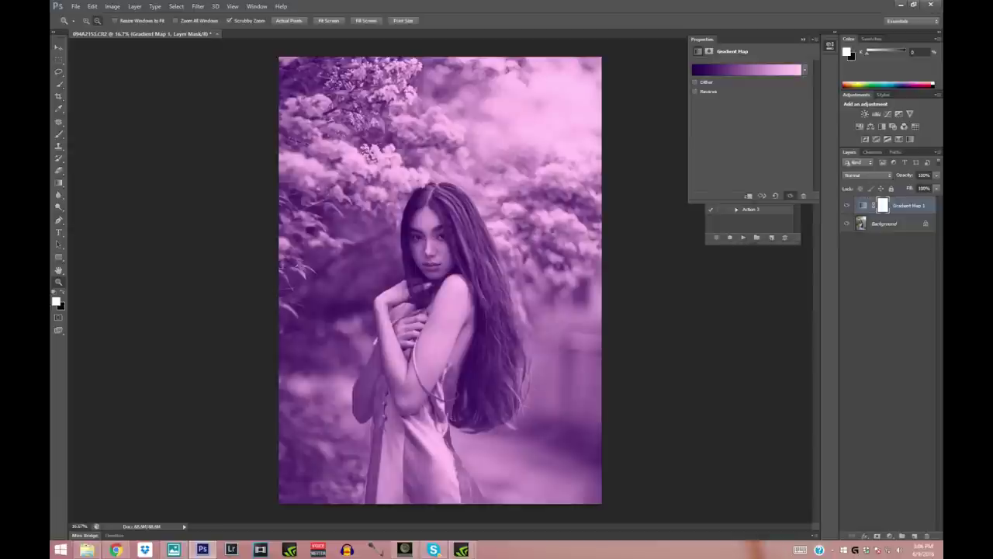
# Step: Set the Gradient Map 1 layer to Multiply blending at 26% opacity
pyautogui.click(890, 178)
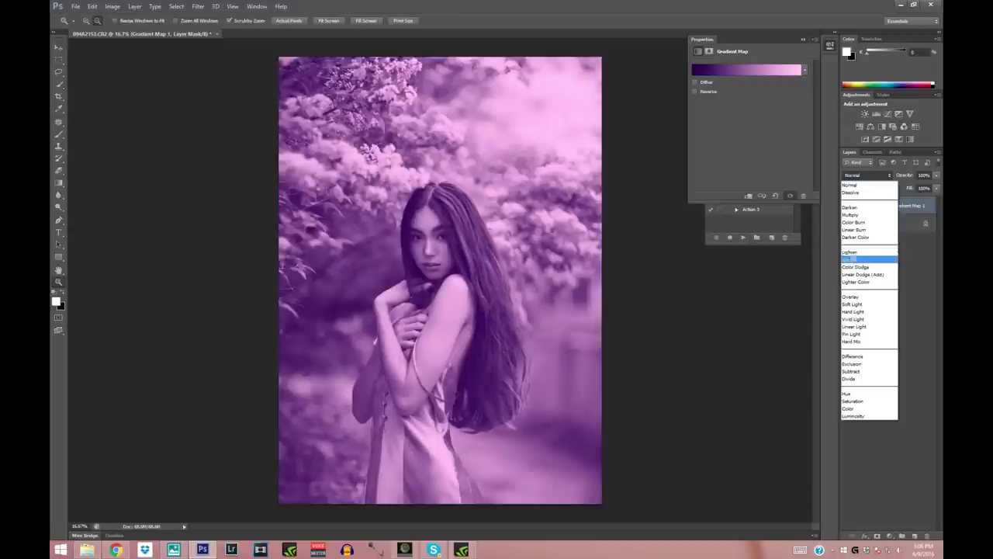
pyautogui.click(851, 214)
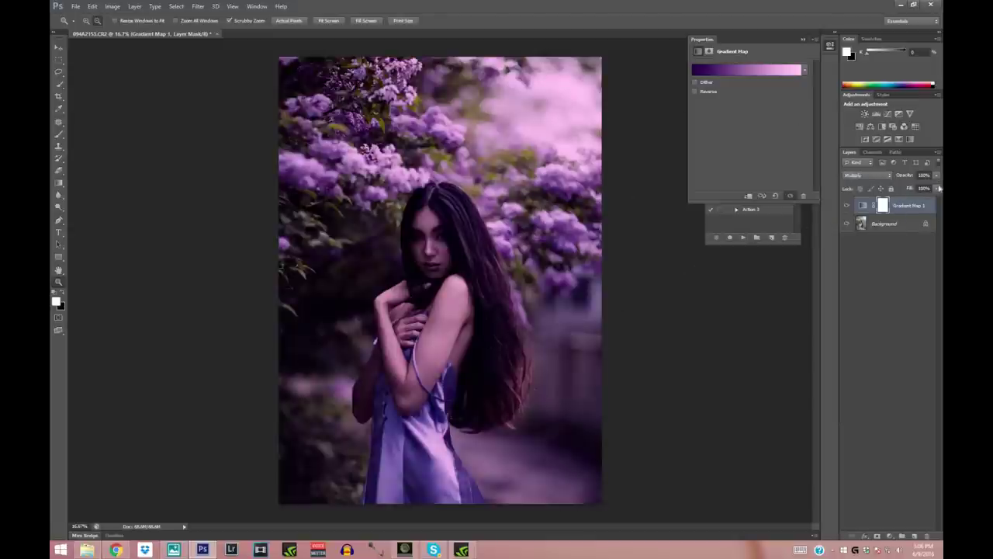
pyautogui.click(937, 176)
pyautogui.moveTo(935, 187); pyautogui.dragTo(901, 186)
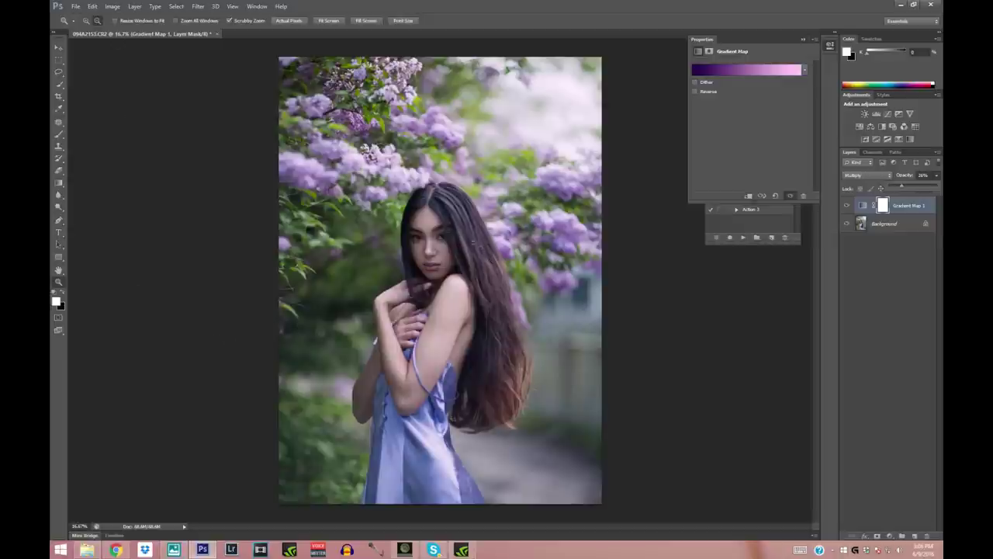
# Step: Erase the Gradient Map 1 effect over the woman on its mask with a size 494 eraser at 68% opacity
pyautogui.click(60, 172)
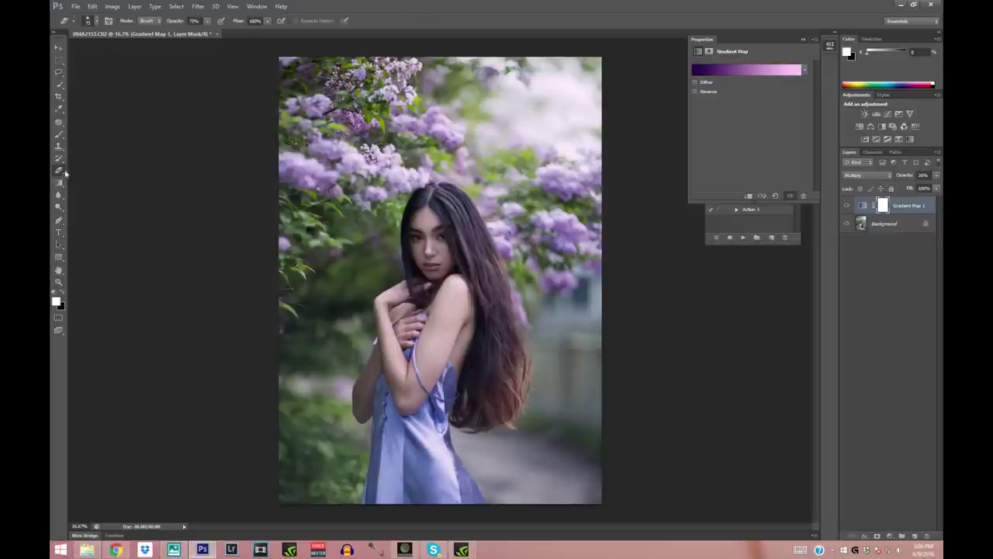
pyautogui.click(207, 22)
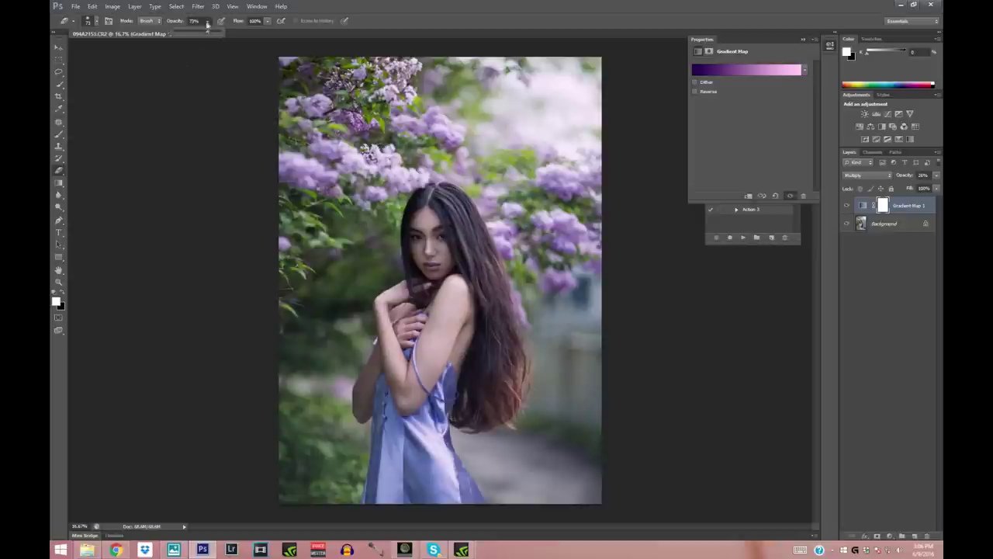
pyautogui.moveTo(207, 37); pyautogui.dragTo(195, 37)
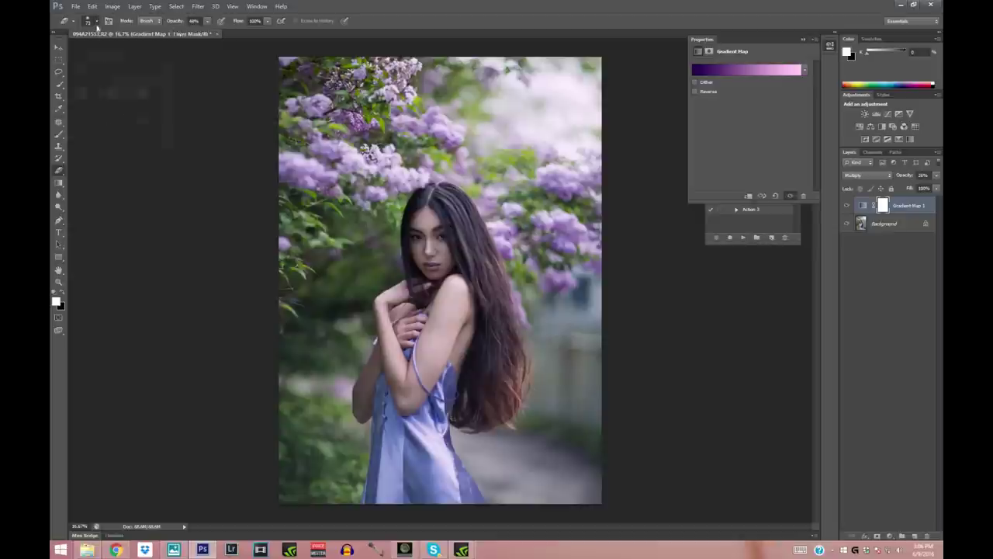
pyautogui.click(96, 21)
pyautogui.click(207, 21)
pyautogui.moveTo(199, 35); pyautogui.dragTo(215, 36)
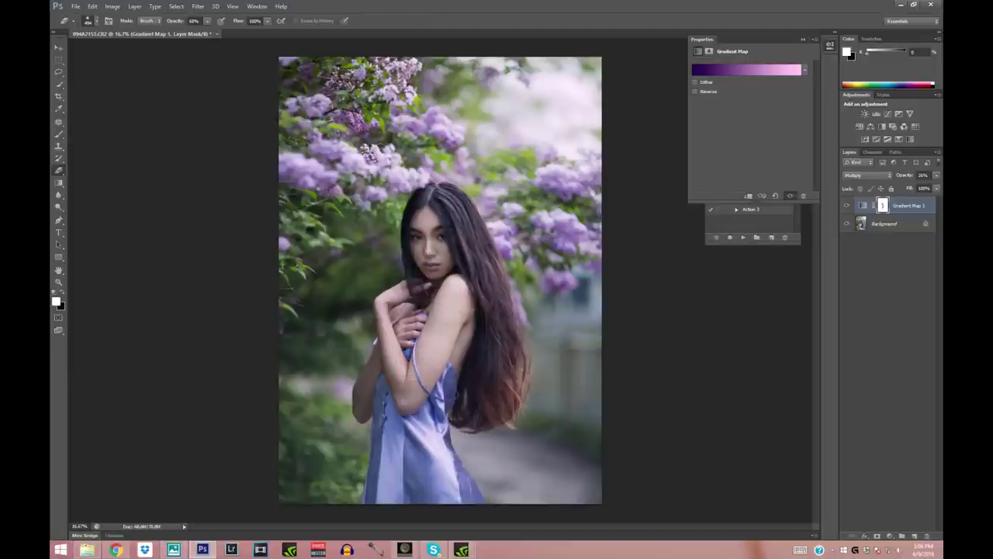
pyautogui.moveTo(425, 336); pyautogui.dragTo(431, 317)
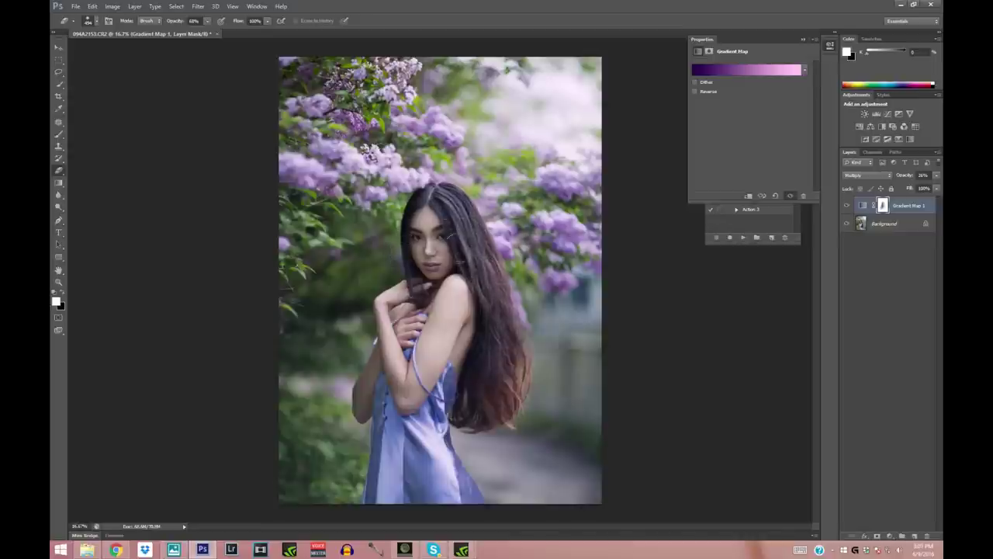
# Step: Set the eraser to 100% opacity with a smaller brush to refine the Gradient Map 1 mask around the woman
pyautogui.click(58, 282)
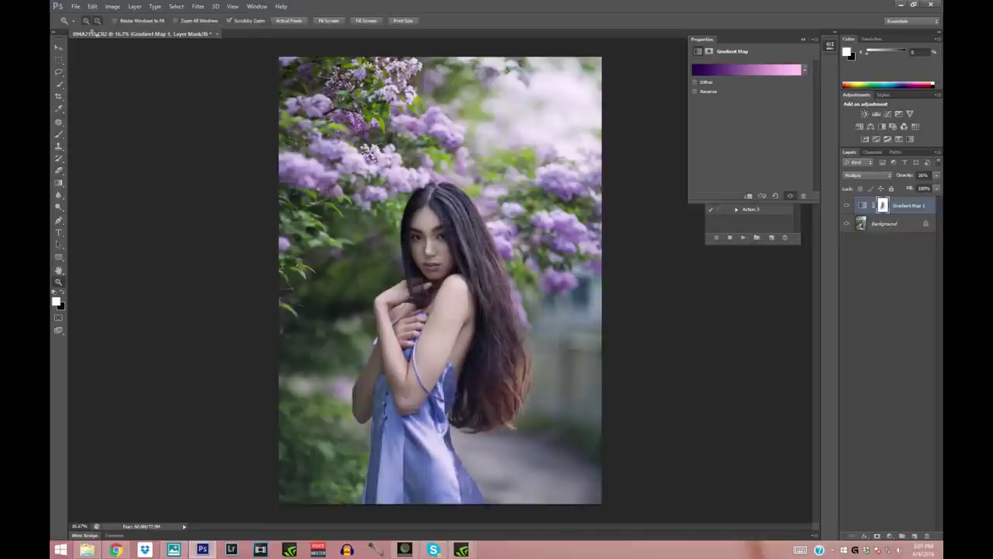
pyautogui.click(421, 318)
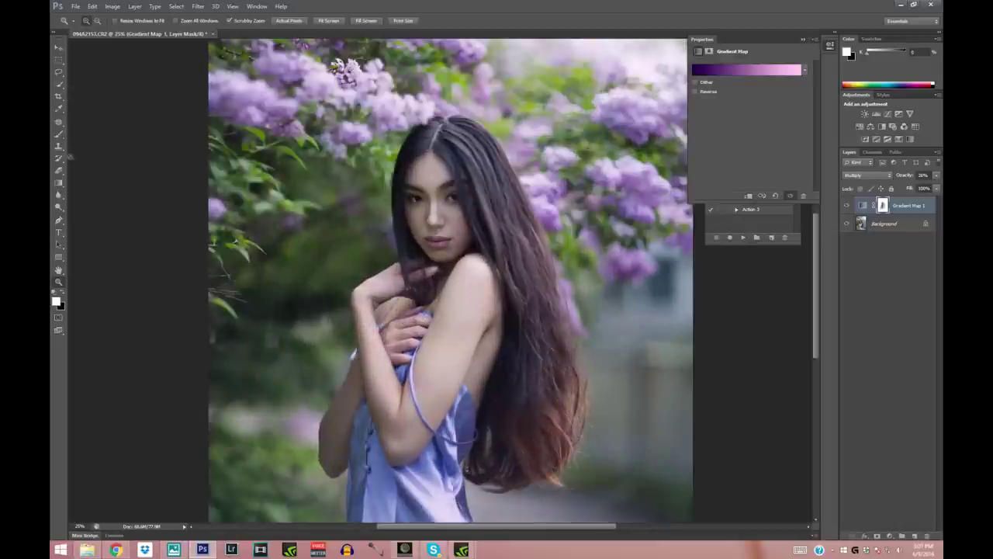
pyautogui.click(58, 170)
pyautogui.press('0')
pyautogui.click(95, 22)
pyautogui.click(125, 50)
pyautogui.press('Return')
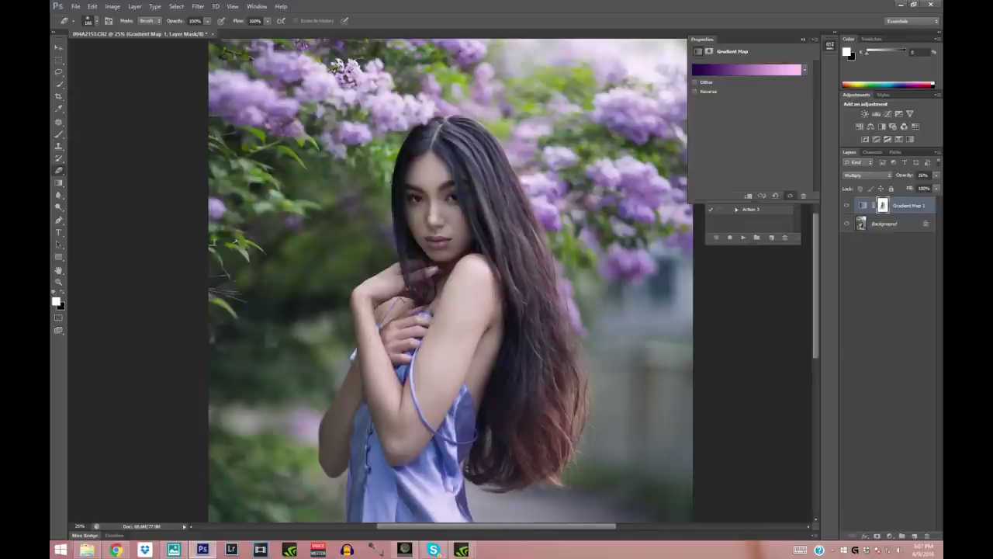
# Step: Compare the whole portrait with and without the Gradient Map 1 layer
pyautogui.click(58, 281)
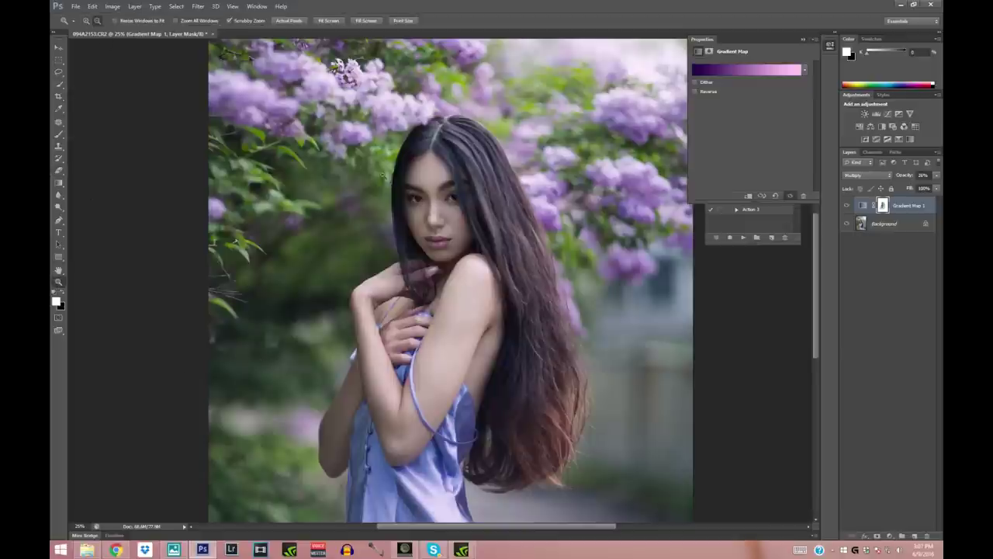
pyautogui.hotkey('ctrl', '-')
pyautogui.click(847, 205)
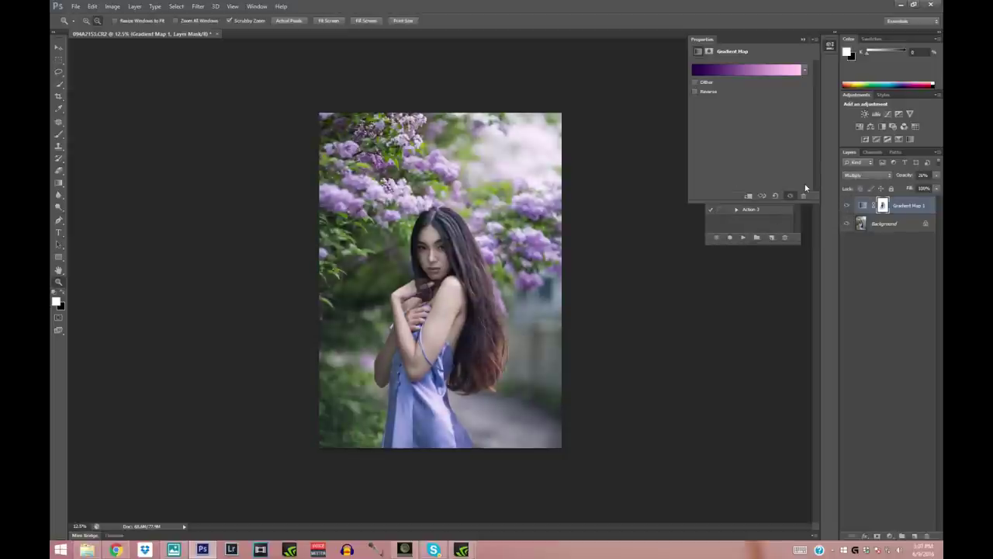
# Step: Add a second Gradient Map adjustment layer directly above the Background and open its gradient for editing
pyautogui.click(893, 224)
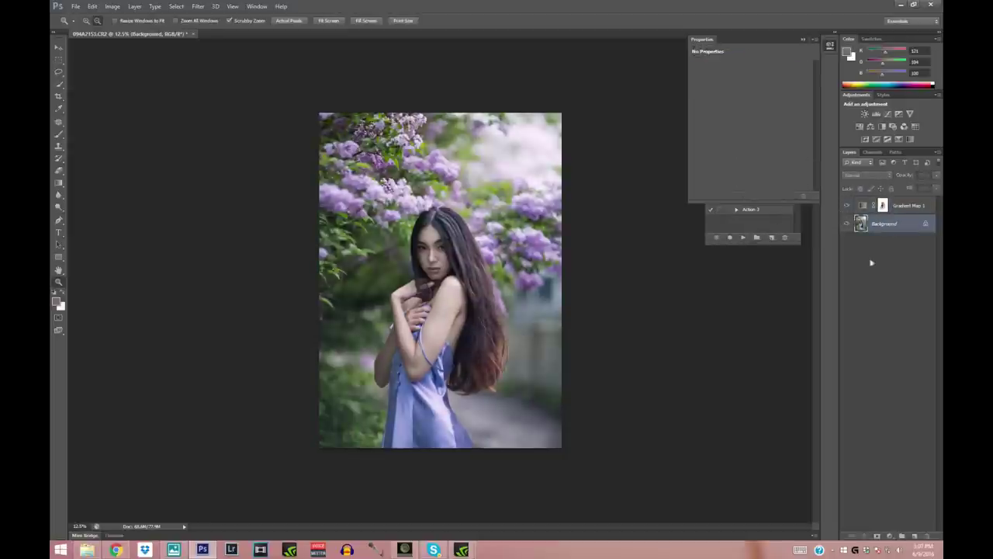
pyautogui.click(889, 535)
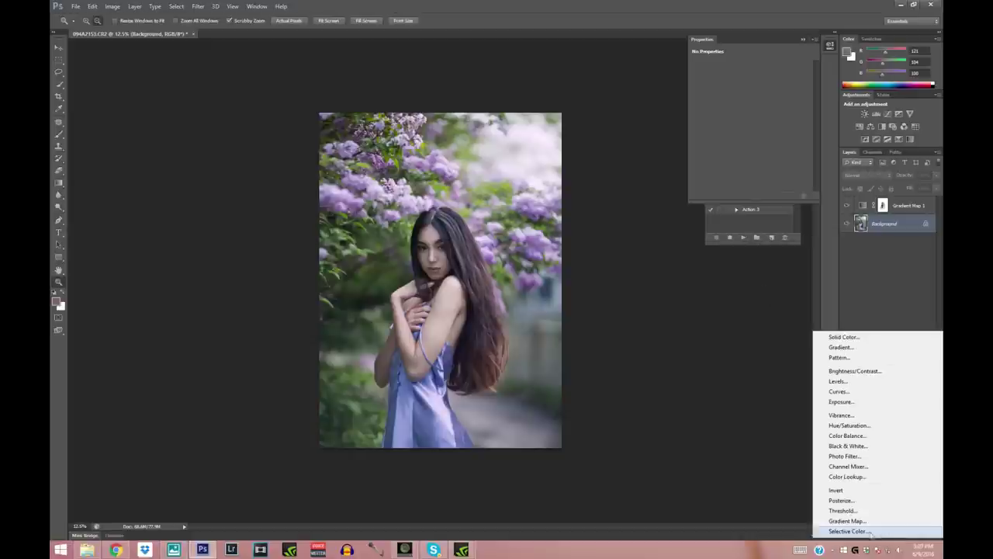
pyautogui.click(842, 522)
pyautogui.click(730, 68)
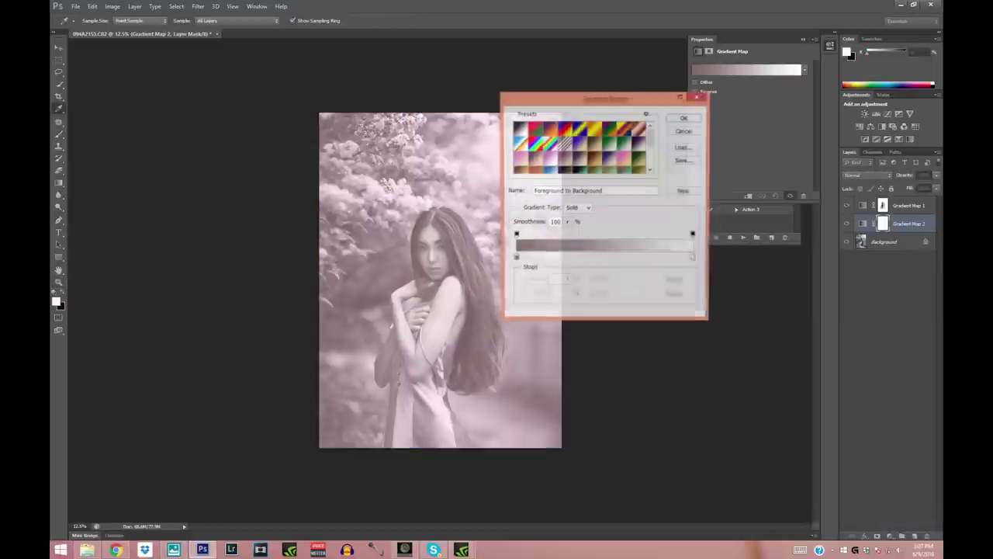
# Step: Try gradient presets for Gradient Map 2 and apply the dark blue-to-cyan one
pyautogui.scroll(-2, 652, 146)
pyautogui.scroll(-3, 651, 146)
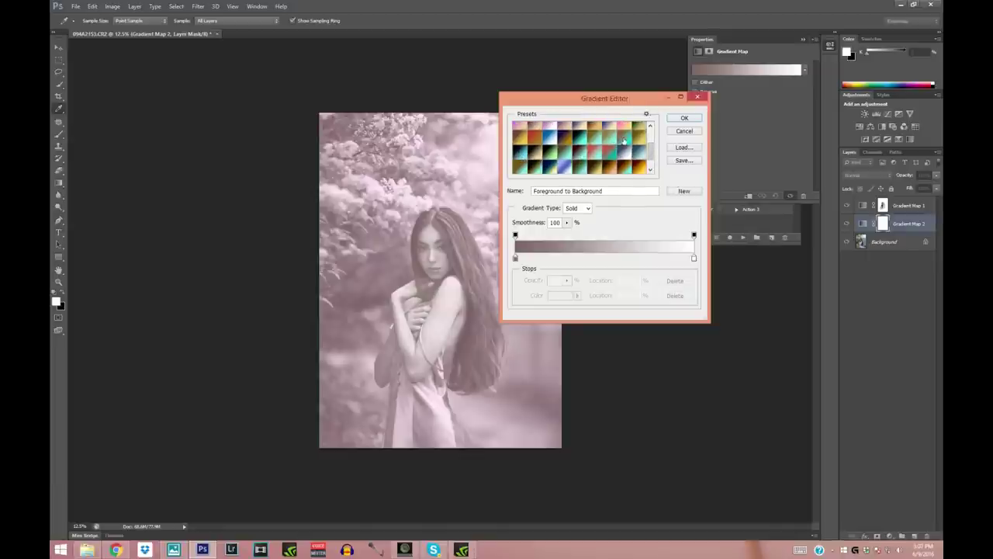
pyautogui.click(600, 150)
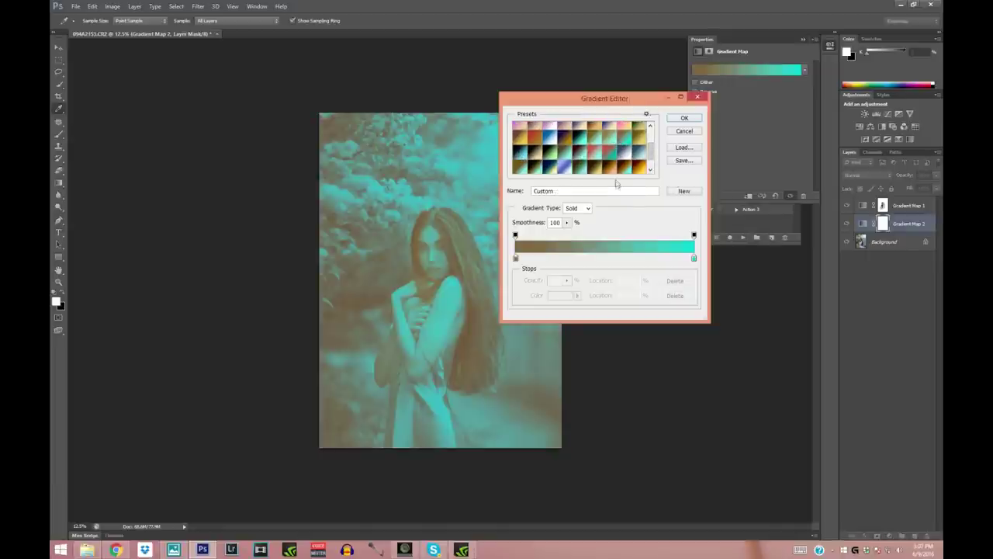
pyautogui.click(521, 156)
pyautogui.scroll(-1, 551, 162)
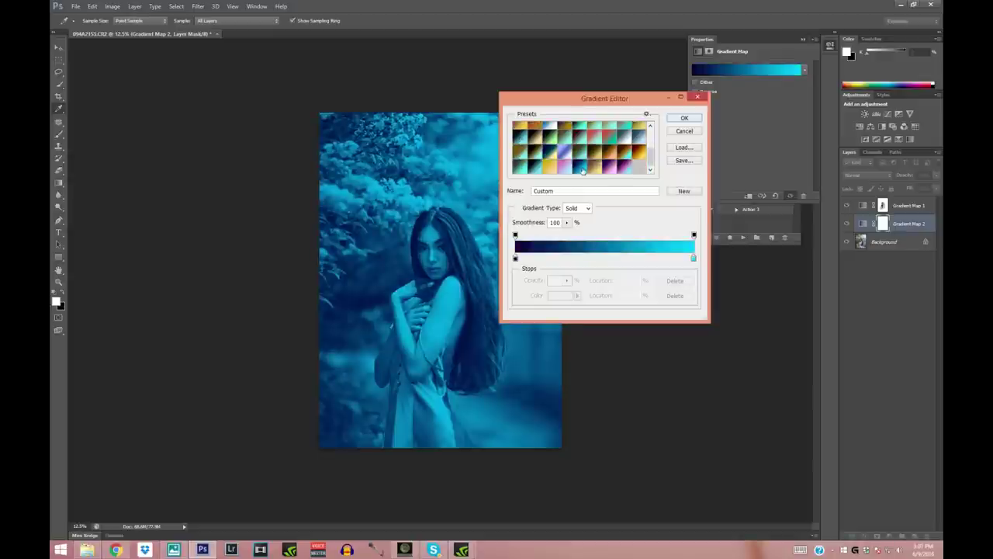
pyautogui.click(684, 119)
# Step: Set Gradient Map 2 to Multiply blending, compare its effect on the image, and lower its opacity to 9%
pyautogui.click(865, 176)
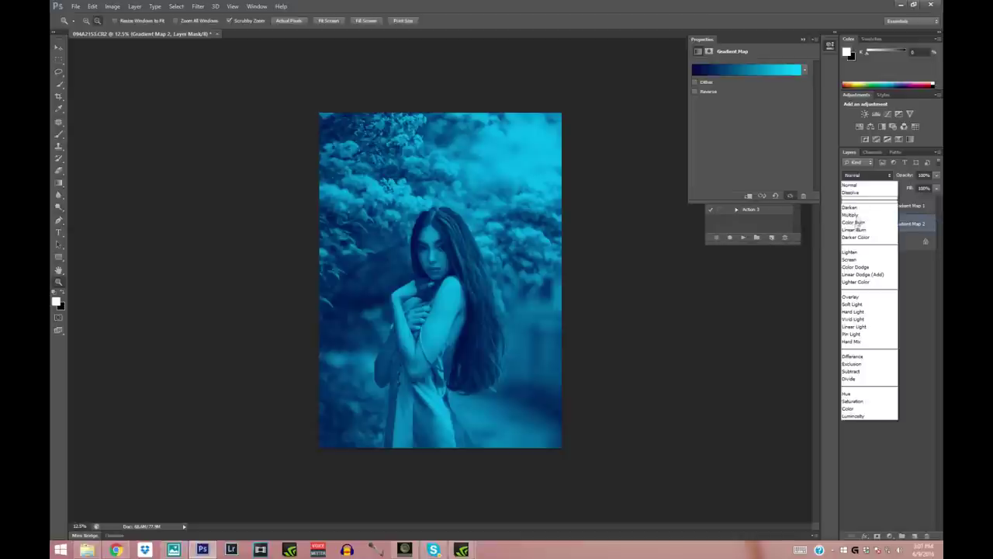
pyautogui.click(851, 215)
pyautogui.click(936, 175)
pyautogui.moveTo(935, 190); pyautogui.dragTo(896, 188)
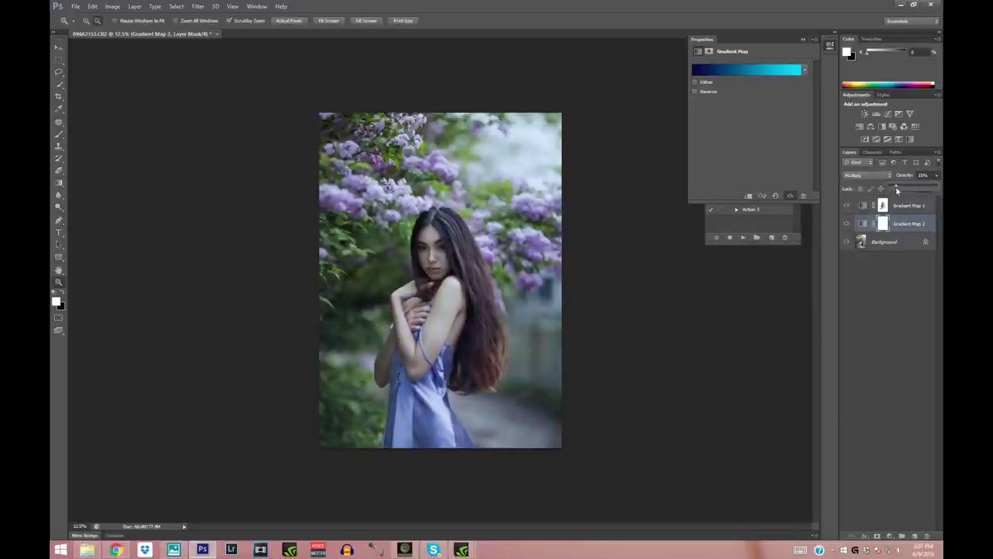
pyautogui.click(846, 223)
pyautogui.click(847, 223)
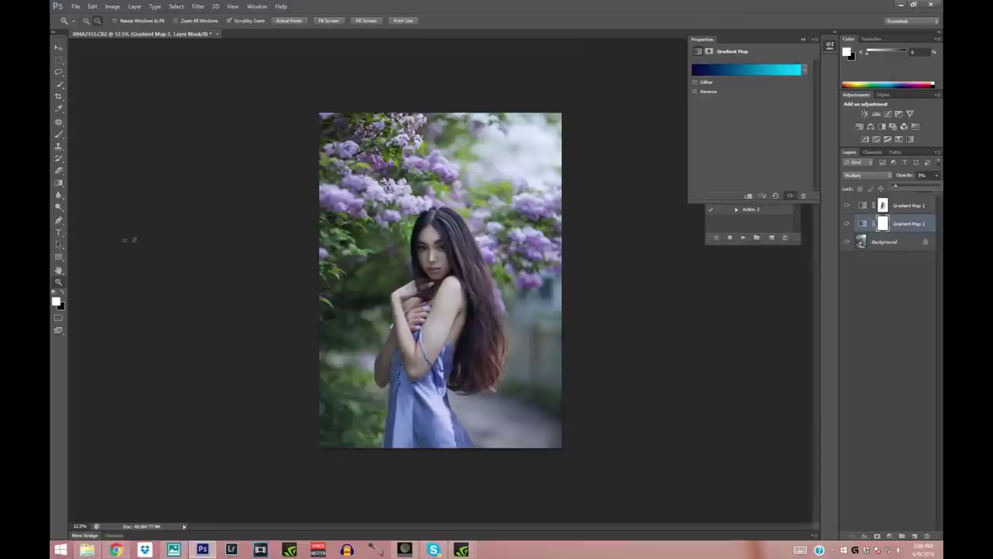
# Step: Enlarge the eraser and remove the Gradient Map 2 effect from the woman's face, arms and hair on its mask
pyautogui.click(58, 170)
pyautogui.click(93, 21)
pyautogui.click(135, 52)
pyautogui.click(414, 253)
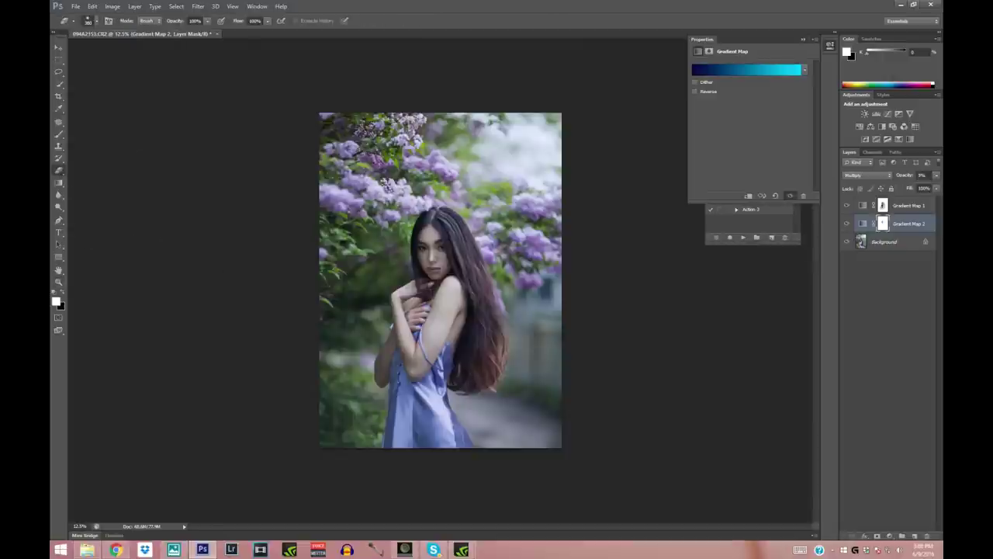
pyautogui.moveTo(431, 250)
pyautogui.mouseDown()
pyautogui.moveTo(457, 301)
pyautogui.moveTo(415, 366)
pyautogui.mouseUp()
pyautogui.moveTo(468, 278); pyautogui.dragTo(483, 346)
# Step: Create a layer group above the Background and move Gradient Map 1 and Gradient Map 2 into it
pyautogui.hotkey('ctrl', 'g')
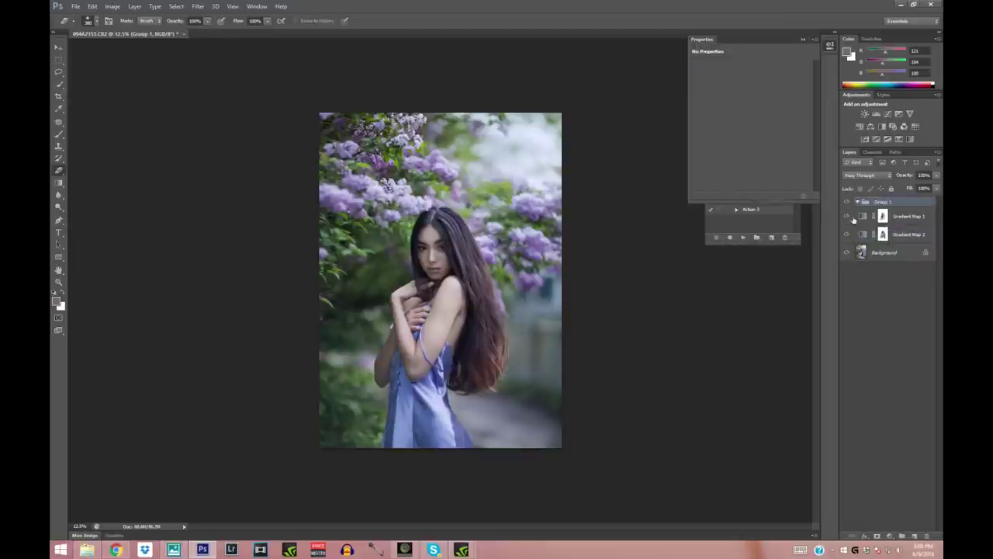
pyautogui.keyDown('ctrl'); pyautogui.click(902, 235); pyautogui.keyUp('ctrl')
pyautogui.click(899, 218)
pyautogui.keyDown('ctrl'); pyautogui.click(901, 232); pyautogui.keyUp('ctrl')
pyautogui.moveTo(897, 216); pyautogui.dragTo(892, 205)
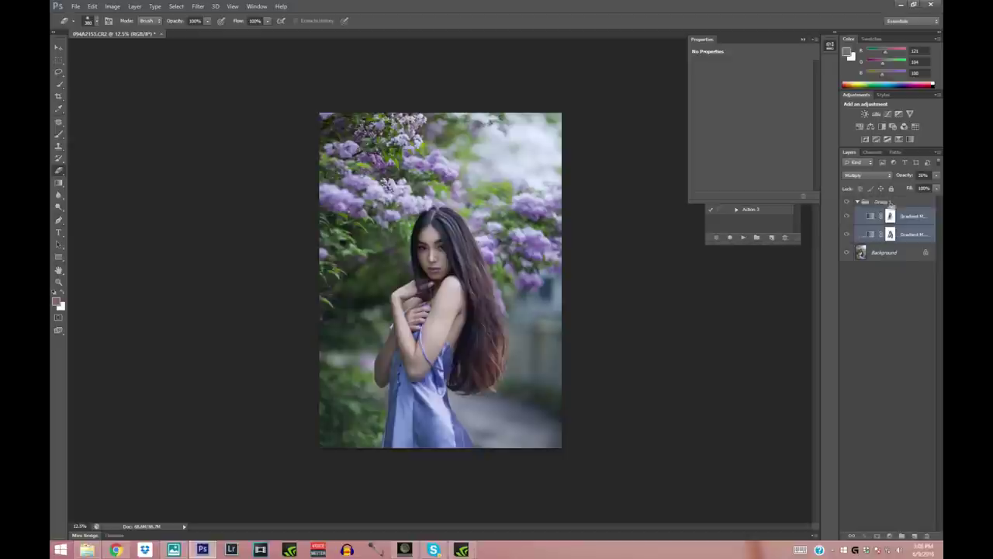
# Step: Compare the portrait with and without the grouped gradient maps by switching the group's visibility several times
pyautogui.click(848, 203)
pyautogui.click(848, 203)
pyautogui.click(848, 204)
pyautogui.click(848, 204)
pyautogui.click(848, 203)
pyautogui.click(848, 203)
pyautogui.click(848, 204)
pyautogui.click(848, 203)
pyautogui.click(848, 203)
pyautogui.click(848, 203)
pyautogui.click(848, 202)
pyautogui.click(848, 202)
# Step: Flatten the image into a single Background layer and collapse the adjustment properties to uncover the actions list
pyautogui.click(882, 204)
pyautogui.rightClick(885, 253)
pyautogui.click(854, 290)
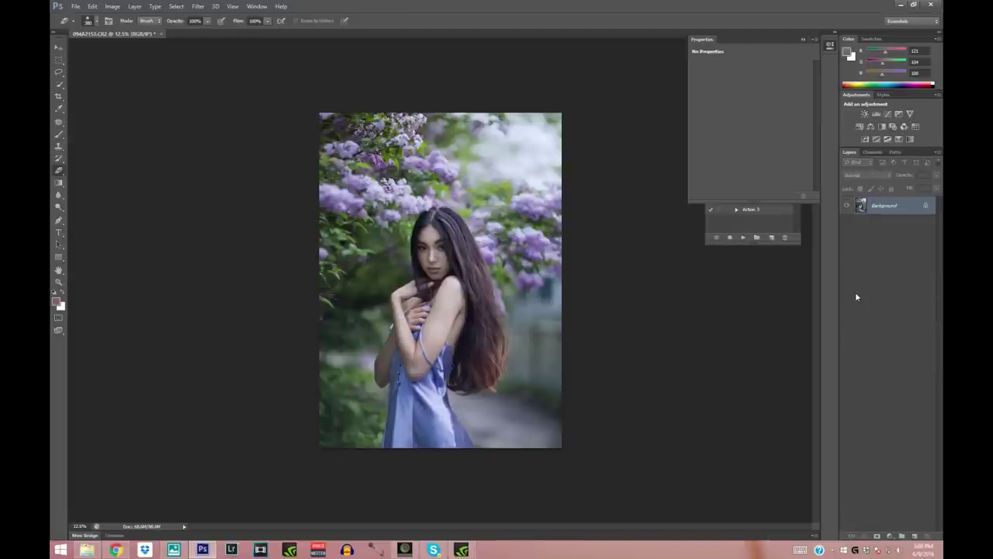
pyautogui.click(817, 34)
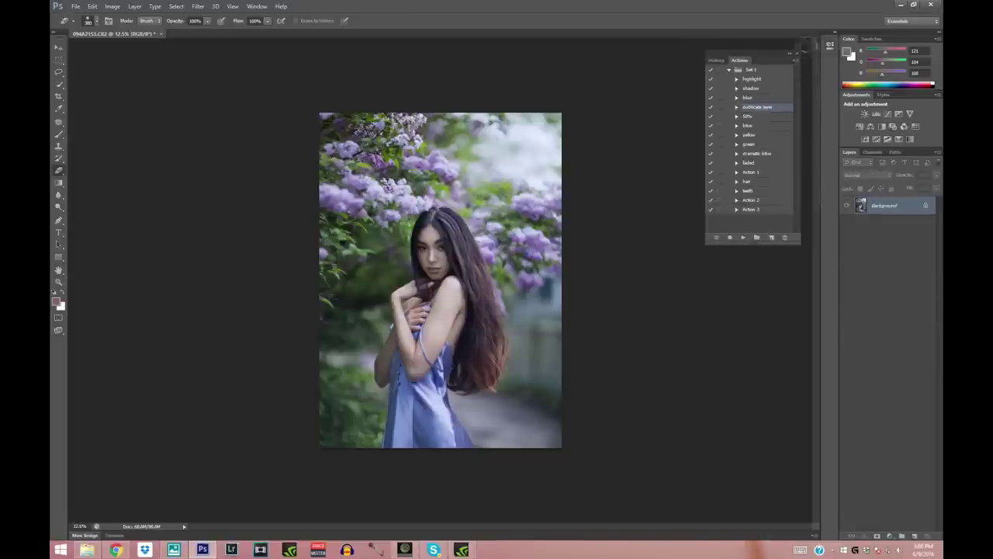
# Step: Add a Selective Color adjustment layer above the Background and set Yellow to +12% in its Reds range
pyautogui.click(890, 536)
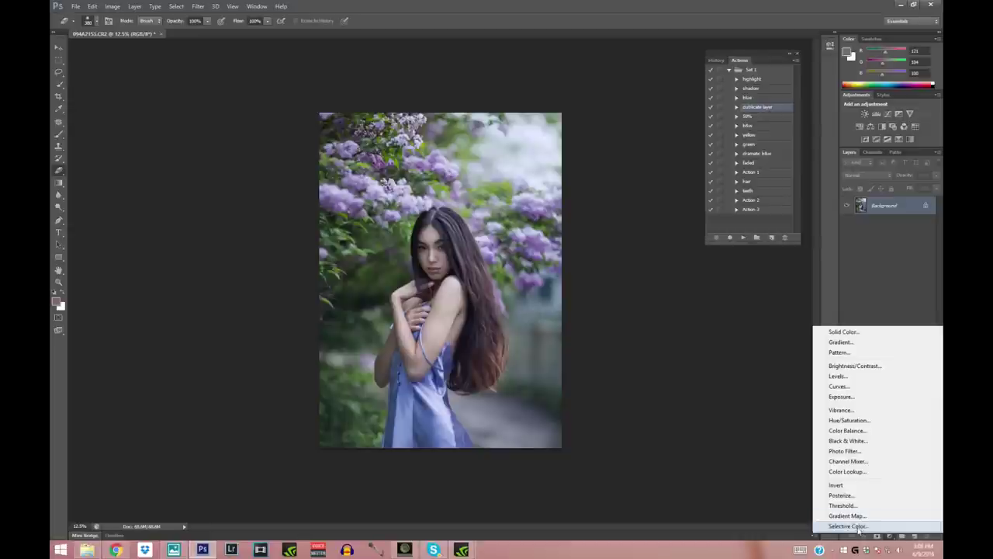
pyautogui.click(861, 527)
pyautogui.click(736, 80)
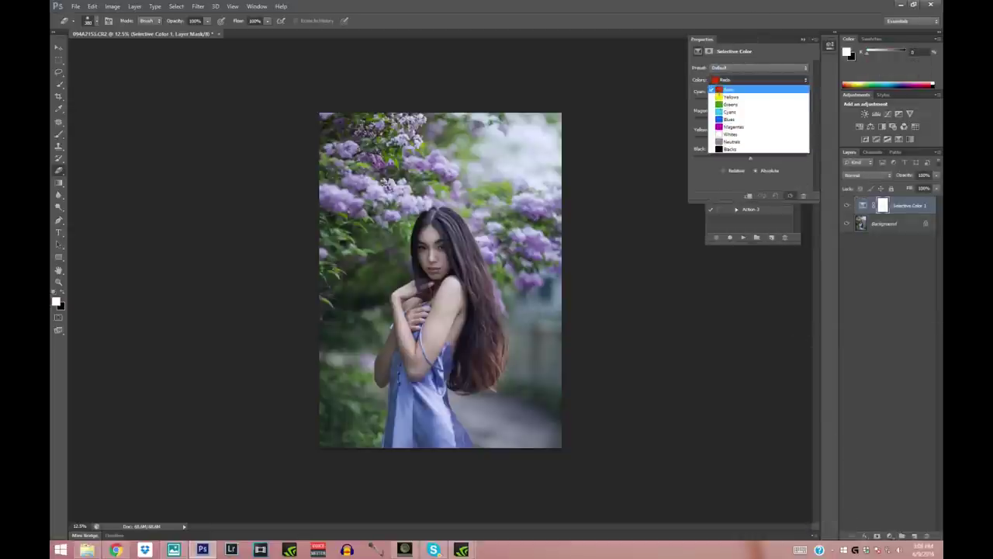
pyautogui.click(736, 83)
pyautogui.moveTo(750, 143); pyautogui.dragTo(757, 142)
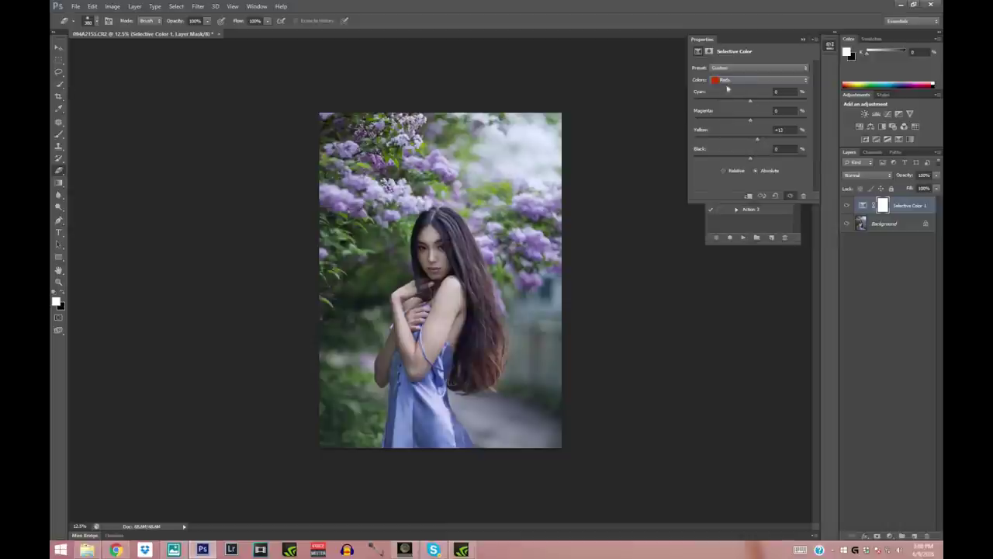
# Step: Fine-tune the Yellows range of the Selective Color adjustment, shifting its yellow amount slightly
pyautogui.click(730, 80)
pyautogui.click(734, 92)
pyautogui.click(58, 282)
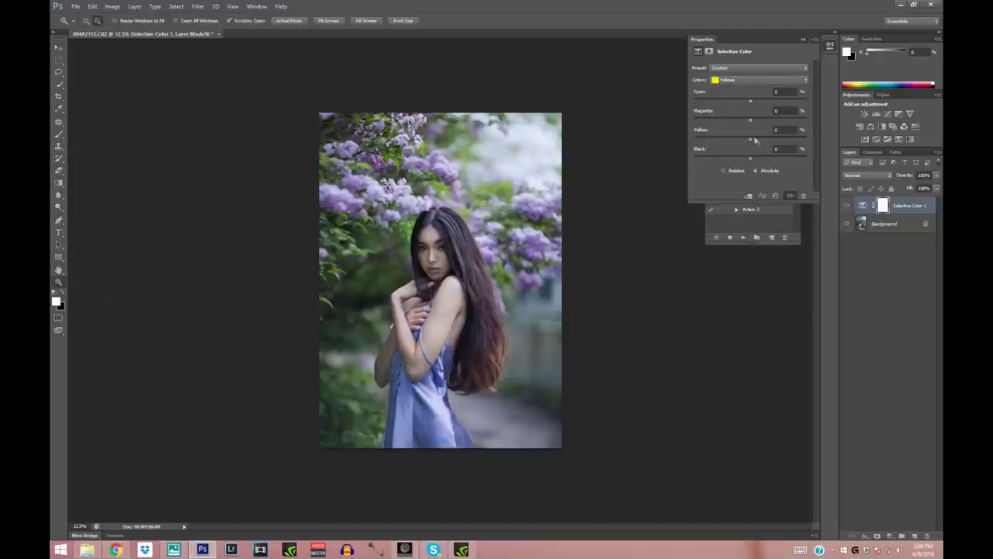
pyautogui.moveTo(755, 139); pyautogui.dragTo(755, 160)
# Step: In the Greens range, reduce yellow strongly, raise cyan and lower black slightly to cool the foliage
pyautogui.click(755, 81)
pyautogui.click(741, 104)
pyautogui.moveTo(750, 143); pyautogui.dragTo(730, 143)
pyautogui.moveTo(750, 103); pyautogui.dragTo(760, 102)
pyautogui.moveTo(750, 158); pyautogui.dragTo(741, 159)
pyautogui.moveTo(758, 102); pyautogui.dragTo(762, 102)
pyautogui.moveTo(730, 140); pyautogui.dragTo(720, 140)
# Step: Adjust the magenta and cyan amounts in the Magentas range to shift the lilac blossoms' color
pyautogui.click(743, 79)
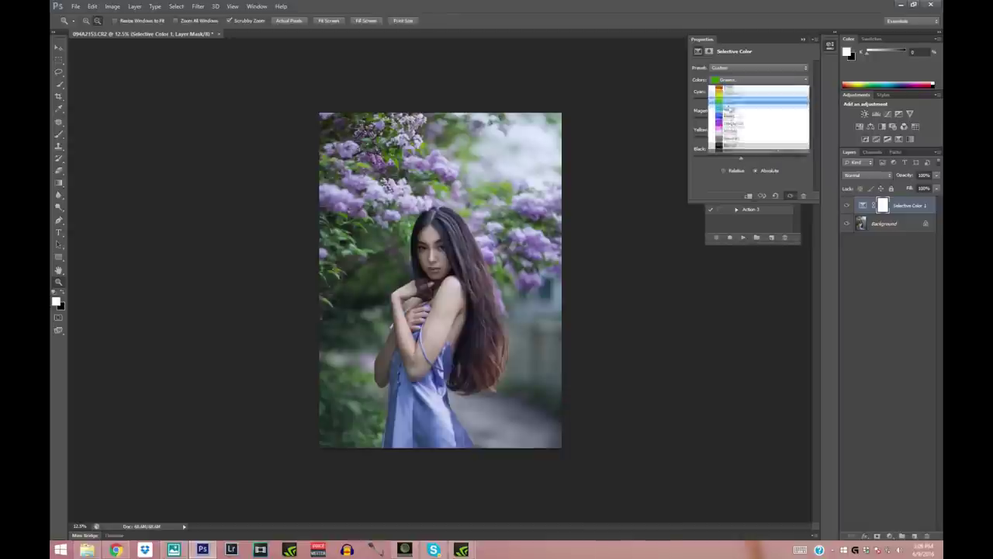
pyautogui.click(725, 126)
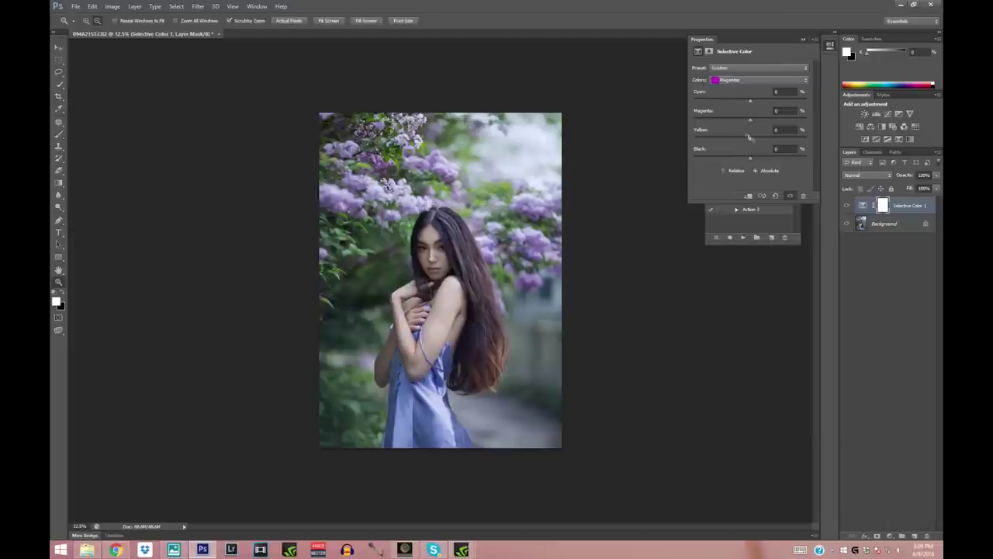
pyautogui.moveTo(751, 123); pyautogui.dragTo(738, 103)
# Step: Reduce yellow in the Blues range of the Selective Color adjustment and fine-tune the Cyans range
pyautogui.click(743, 81)
pyautogui.click(730, 120)
pyautogui.moveTo(748, 141); pyautogui.dragTo(727, 141)
pyautogui.click(739, 81)
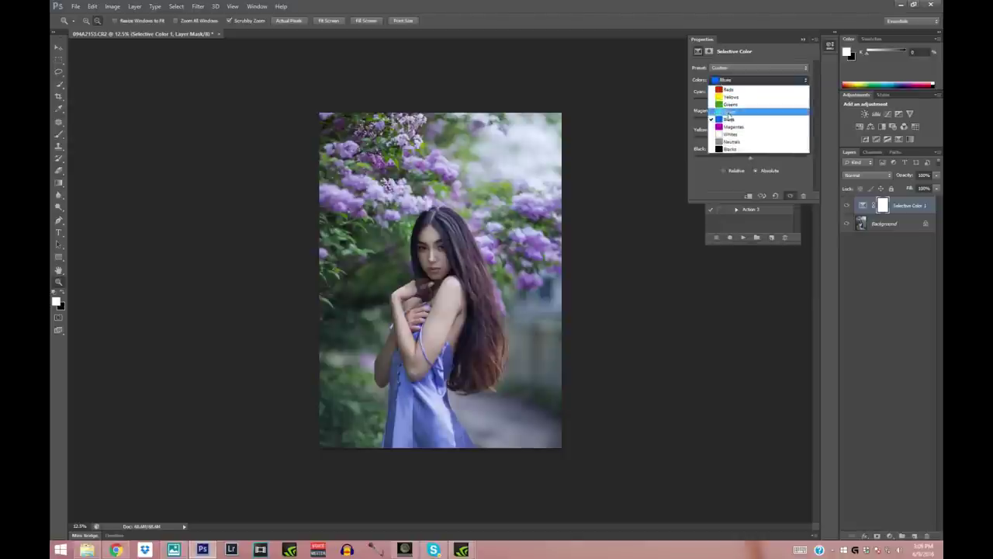
pyautogui.click(751, 102)
pyautogui.moveTo(751, 102); pyautogui.dragTo(746, 143)
# Step: Collapse the adjustment properties and compare the portrait with and without the Selective Color layer
pyautogui.click(813, 38)
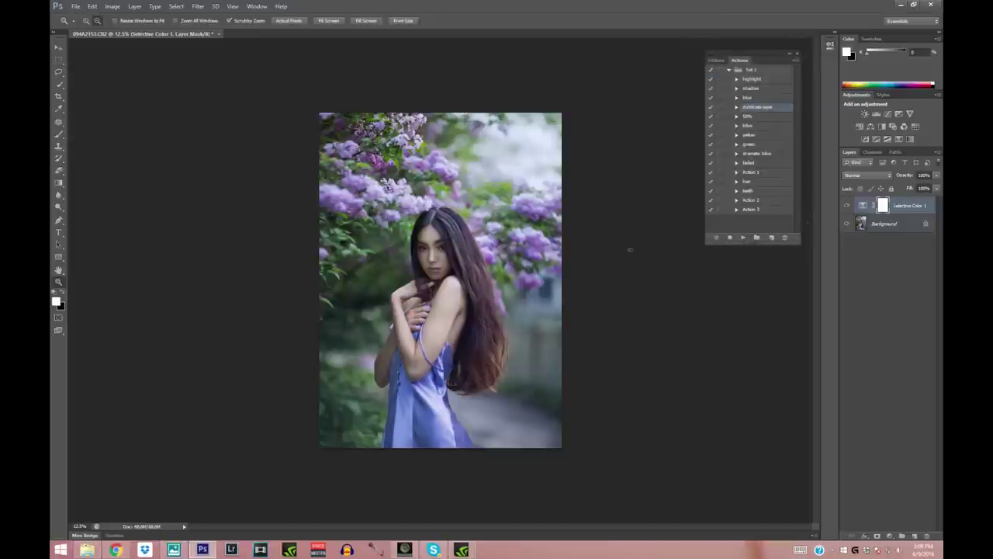
pyautogui.click(846, 207)
pyautogui.click(846, 206)
# Step: Resize the eraser as needed and remove the Selective Color effect from the woman's skin and hair on the layer mask
pyautogui.click(255, 163)
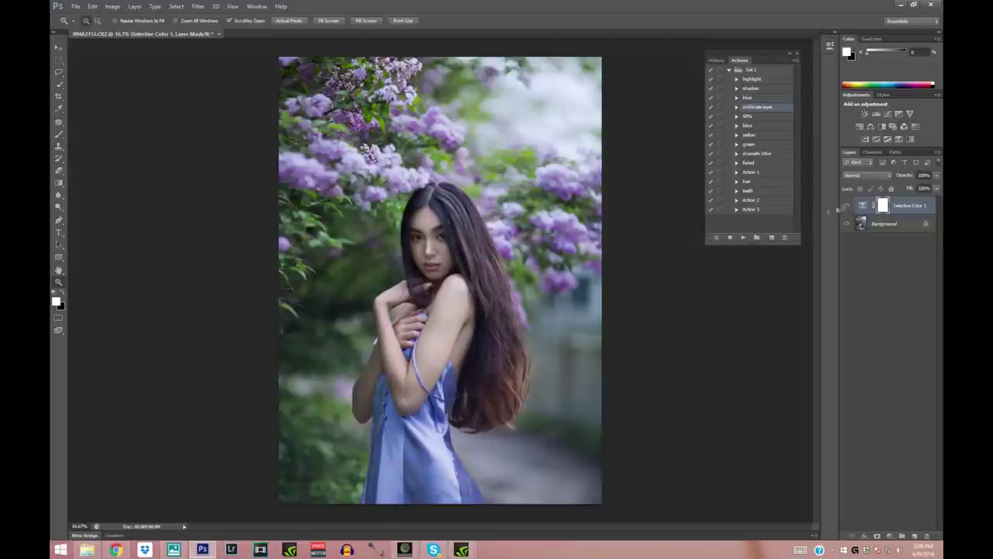
pyautogui.press('e')
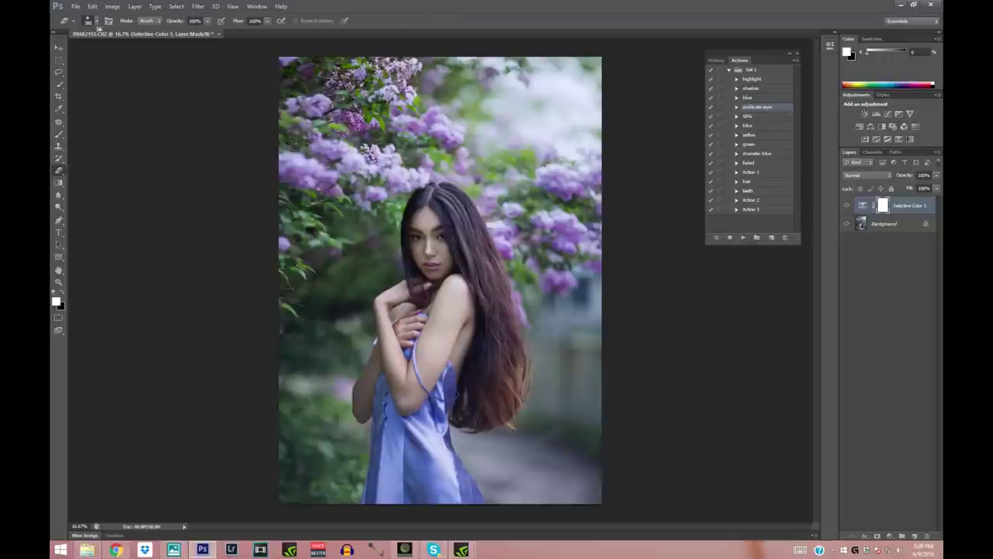
pyautogui.click(95, 21)
pyautogui.moveTo(134, 58); pyautogui.dragTo(121, 55)
pyautogui.click(431, 196)
pyautogui.moveTo(412, 208); pyautogui.dragTo(416, 205)
pyautogui.click(59, 283)
pyautogui.click(97, 21)
pyautogui.click(439, 279)
# Step: Check the Selective Color layer's effect and flatten the image into a single Background layer
pyautogui.click(847, 205)
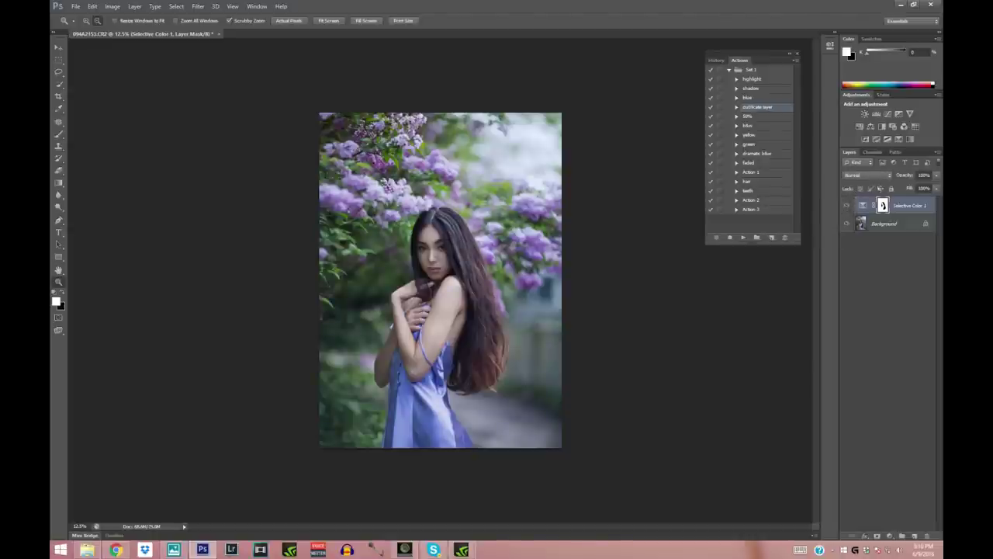
pyautogui.keyDown('shift'); pyautogui.click(892, 224); pyautogui.keyUp('shift')
pyautogui.rightClick(891, 224)
pyautogui.click(878, 284)
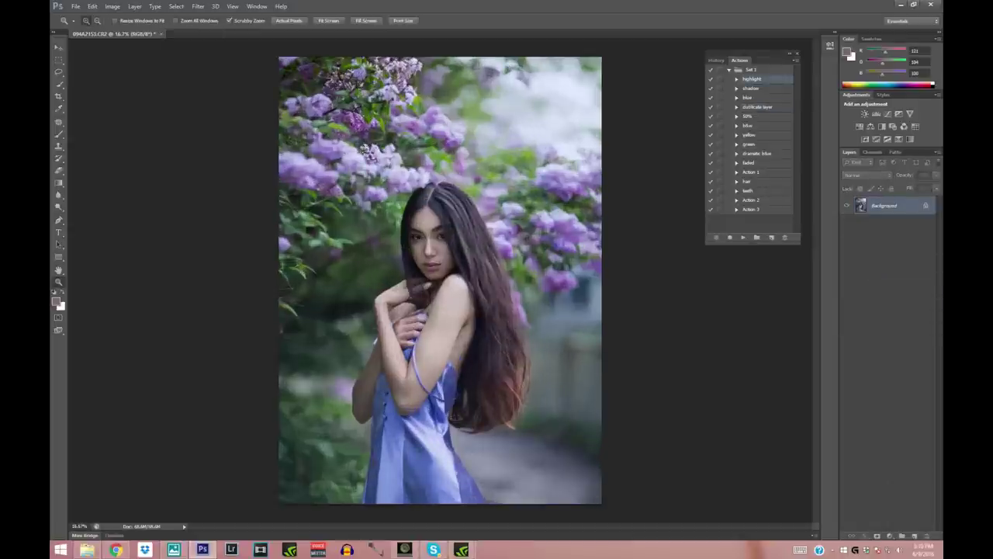
# Step: Run the highlight action from Set 1 to add a brightened Background copy with a black mask
pyautogui.click(743, 88)
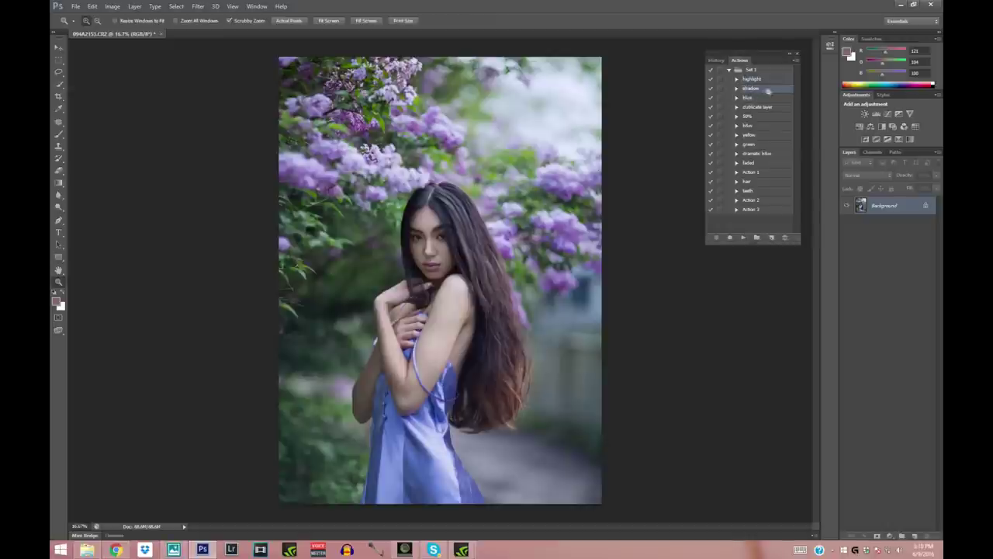
pyautogui.click(751, 81)
pyautogui.click(751, 88)
pyautogui.click(749, 79)
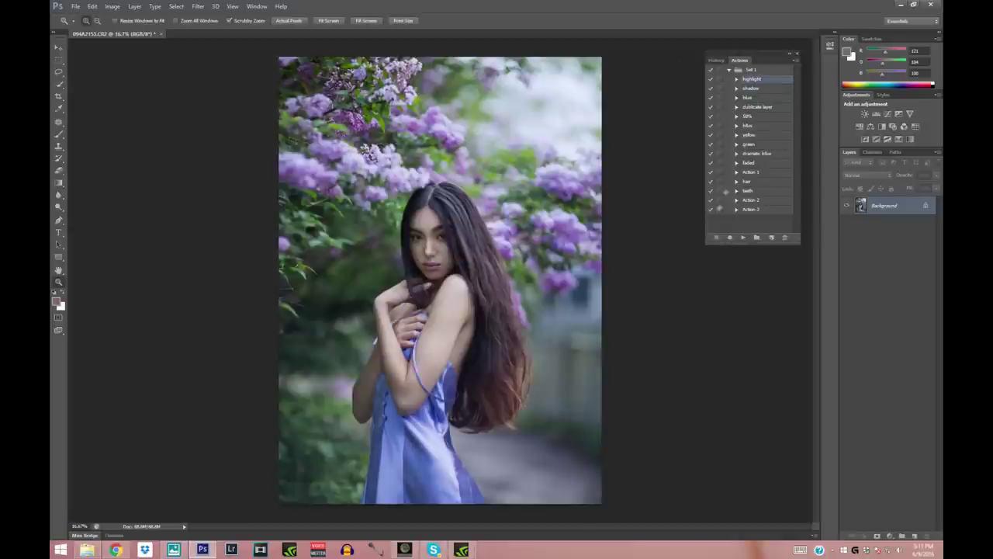
pyautogui.click(743, 238)
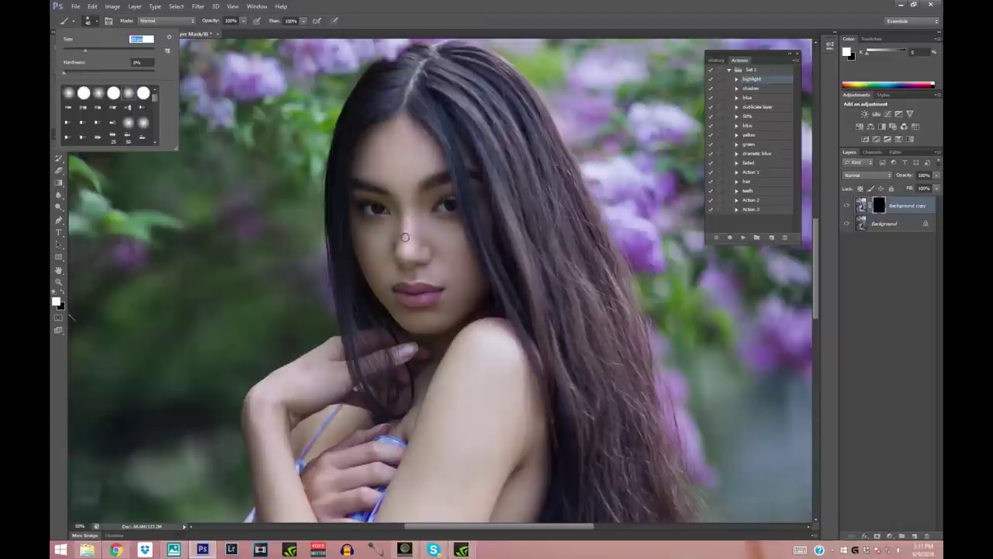
# Step: Paint highlights onto the eye area, forehead and nose on the mask using soft brushes of 199 and 90 px
pyautogui.click(378, 210)
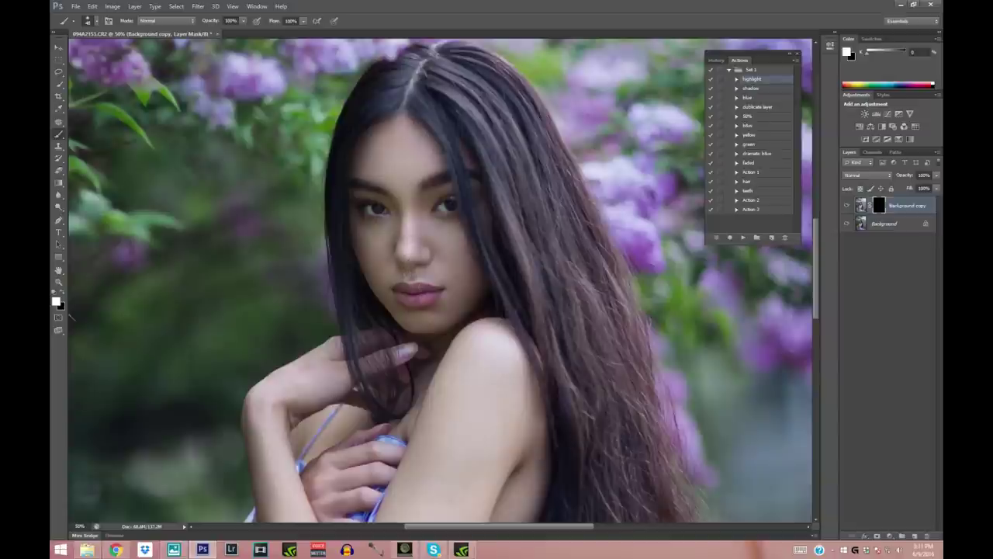
pyautogui.click(88, 22)
pyautogui.click(133, 52)
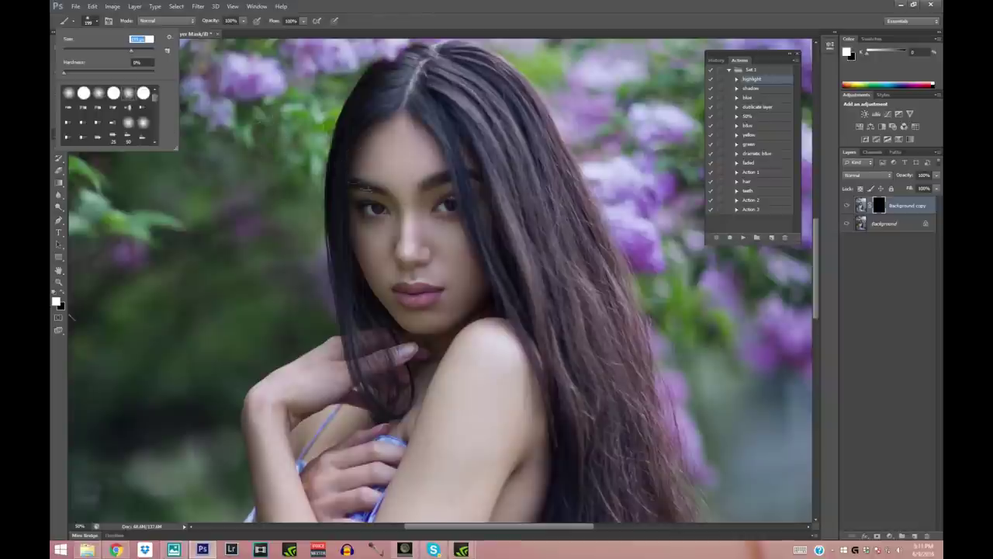
pyautogui.click(399, 159)
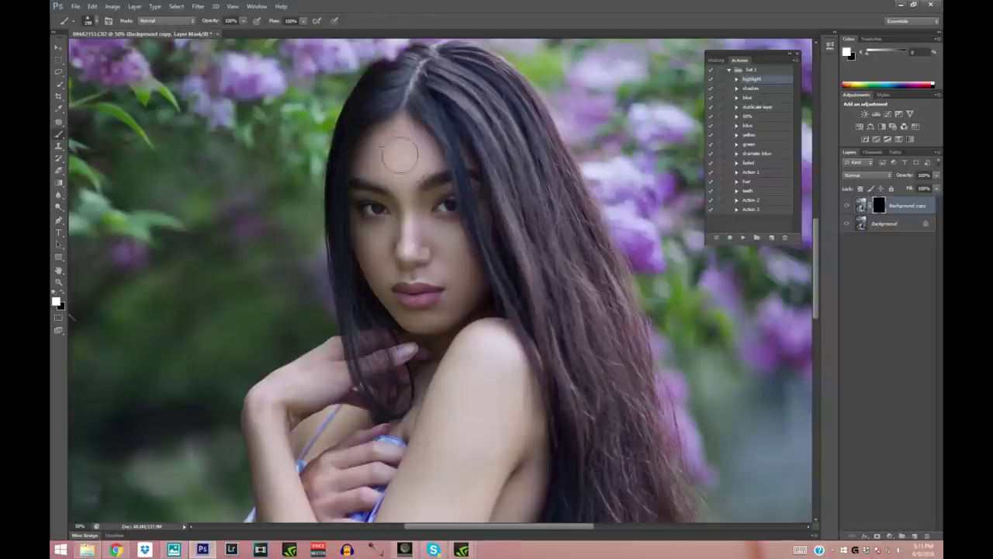
pyautogui.click(96, 21)
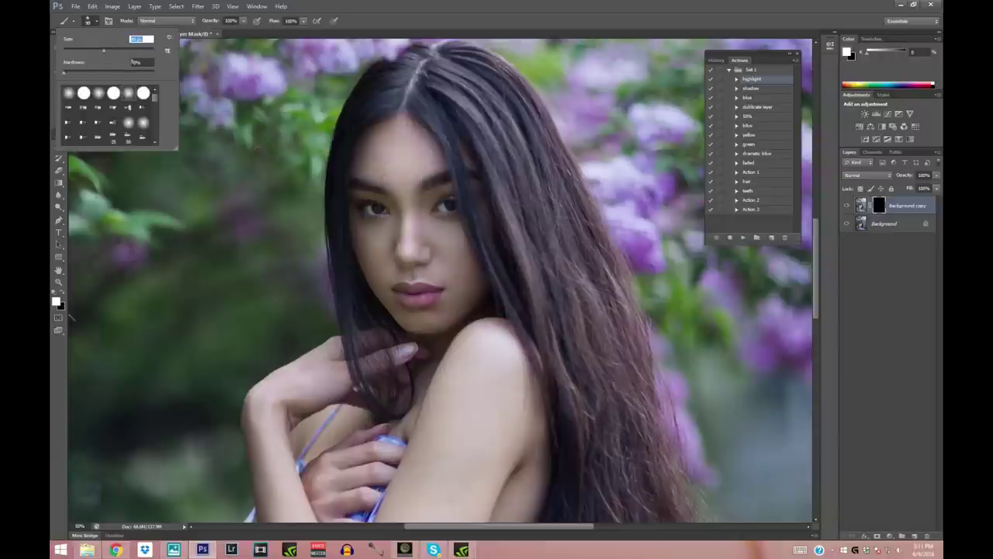
pyautogui.click(405, 192)
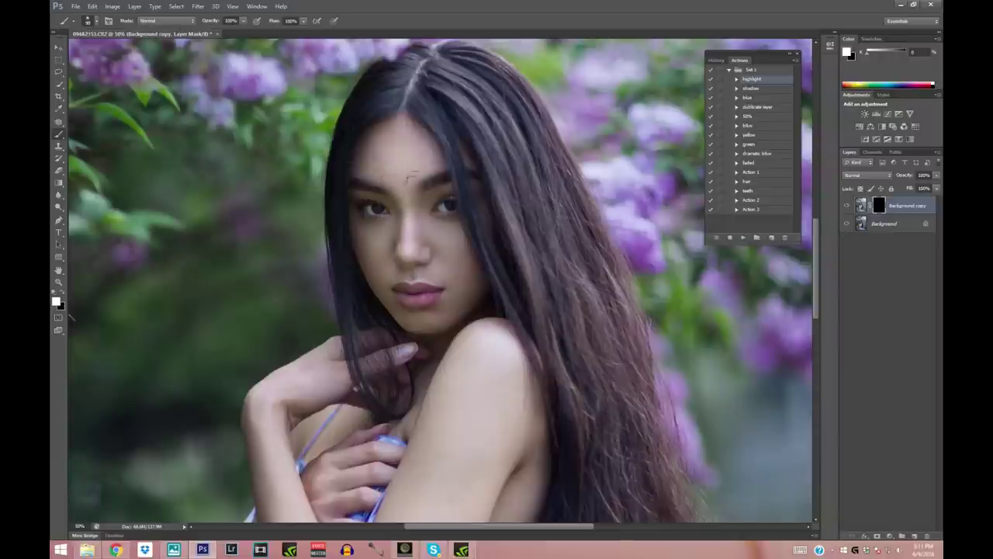
# Step: Enlarge the soft brush and paint highlights onto the woman's cheeks below the eyes on the mask
pyautogui.click(96, 21)
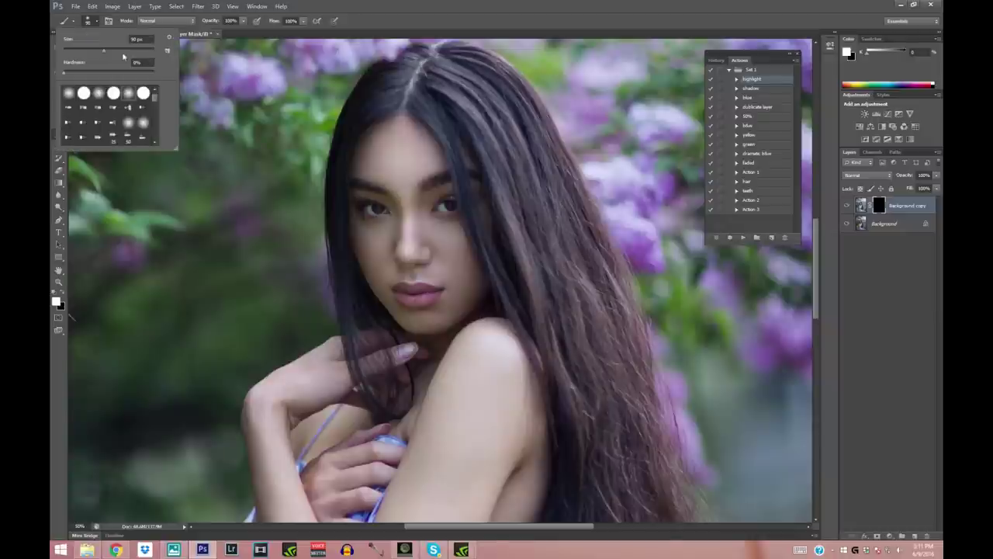
pyautogui.click(369, 233)
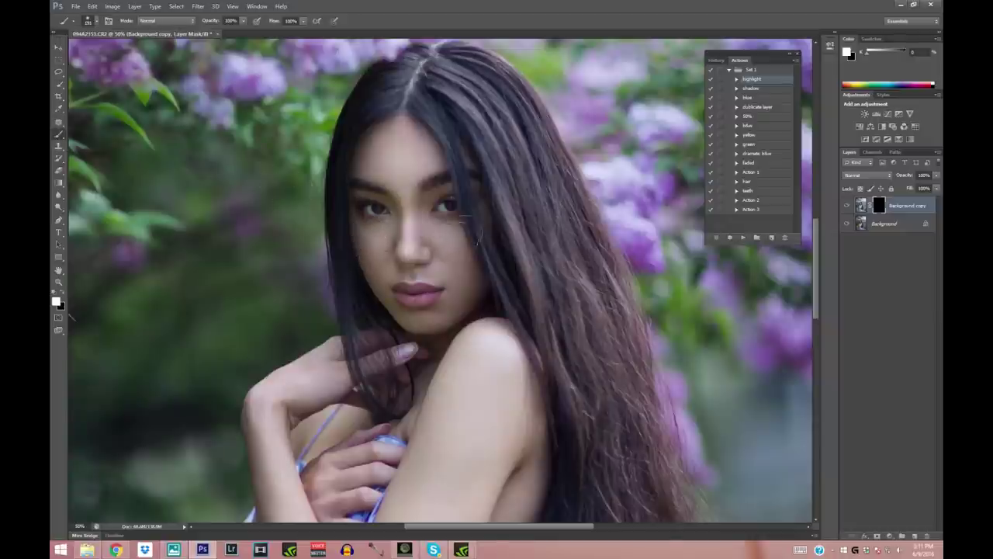
pyautogui.click(96, 22)
pyautogui.press('Return')
# Step: View the whole portrait and compare it with and without the highlight layer by switching its visibility
pyautogui.press('z')
pyautogui.click(366, 196)
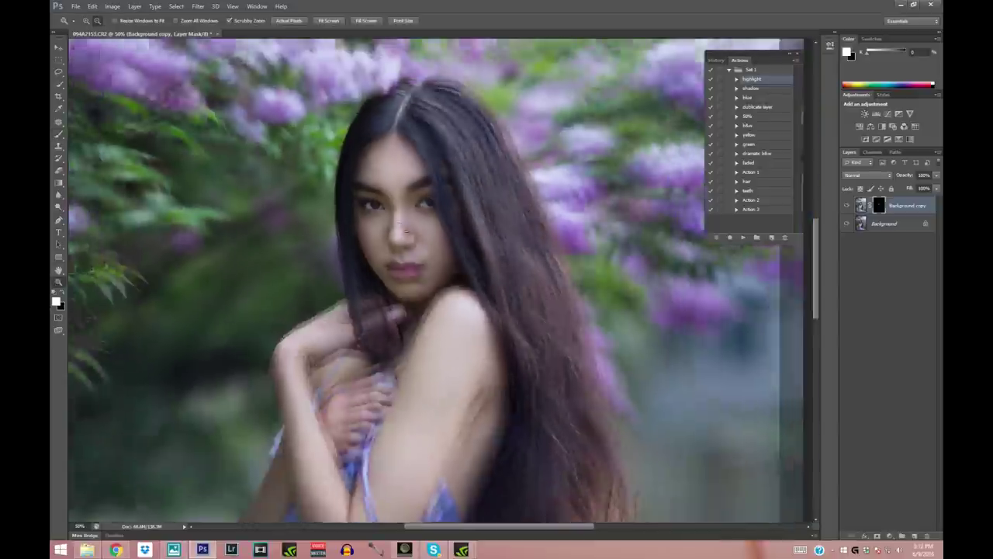
pyautogui.click(398, 218)
pyautogui.click(419, 346)
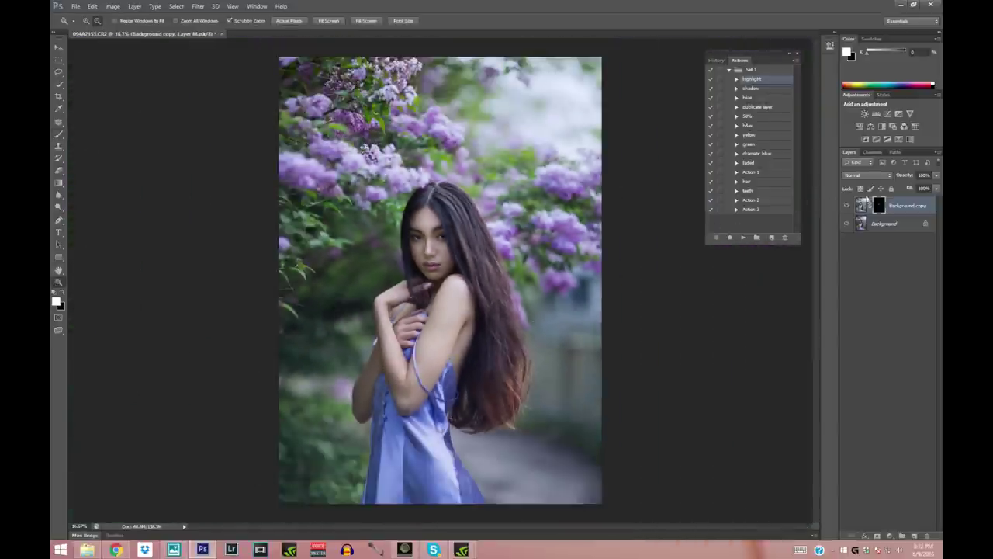
pyautogui.click(846, 205)
pyautogui.click(846, 205)
pyautogui.click(846, 205)
pyautogui.click(847, 205)
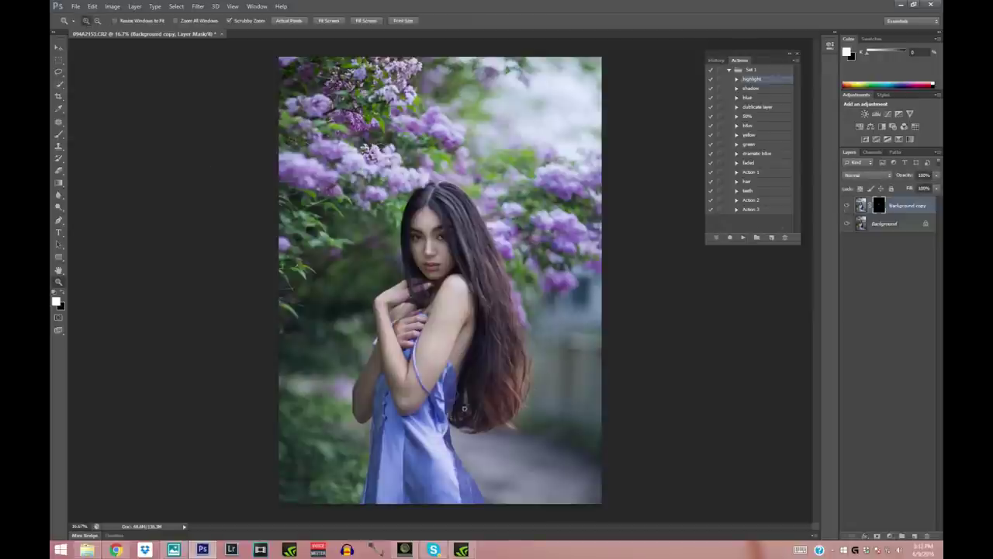
# Step: Enlarge the soft brush further and brush highlights onto the woman's arm on the highlight layer's mask
pyautogui.click(462, 407)
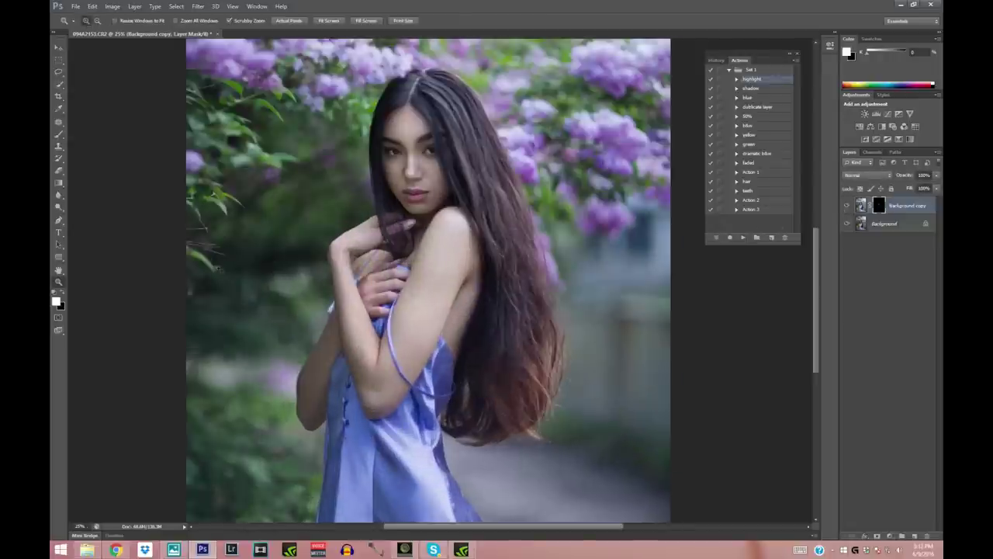
pyautogui.click(59, 133)
pyautogui.click(92, 20)
pyautogui.moveTo(120, 51); pyautogui.dragTo(128, 50)
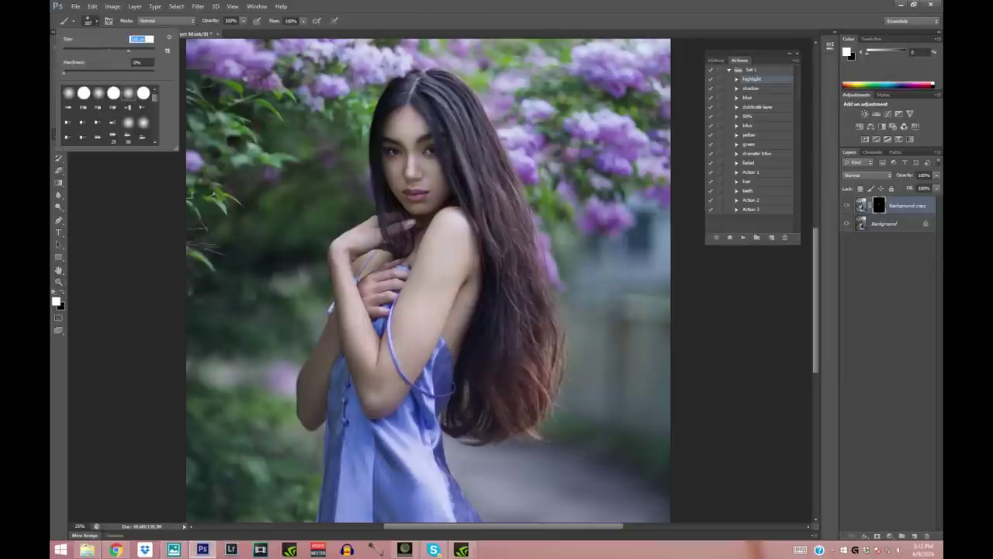
pyautogui.press('Return')
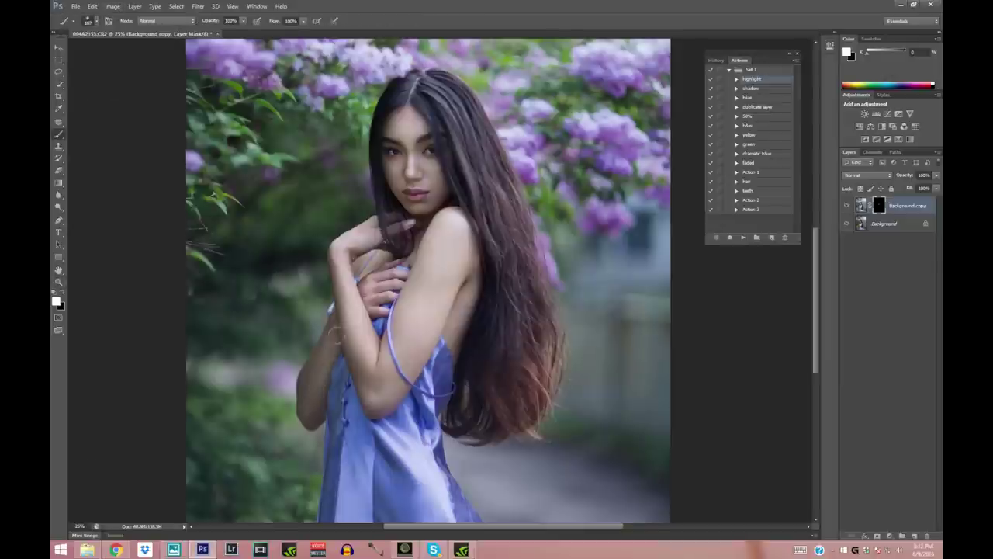
# Step: Run the shadow action on the Background layer and paint shadows around one eye with a 20 px soft brush
pyautogui.click(880, 224)
pyautogui.click(753, 89)
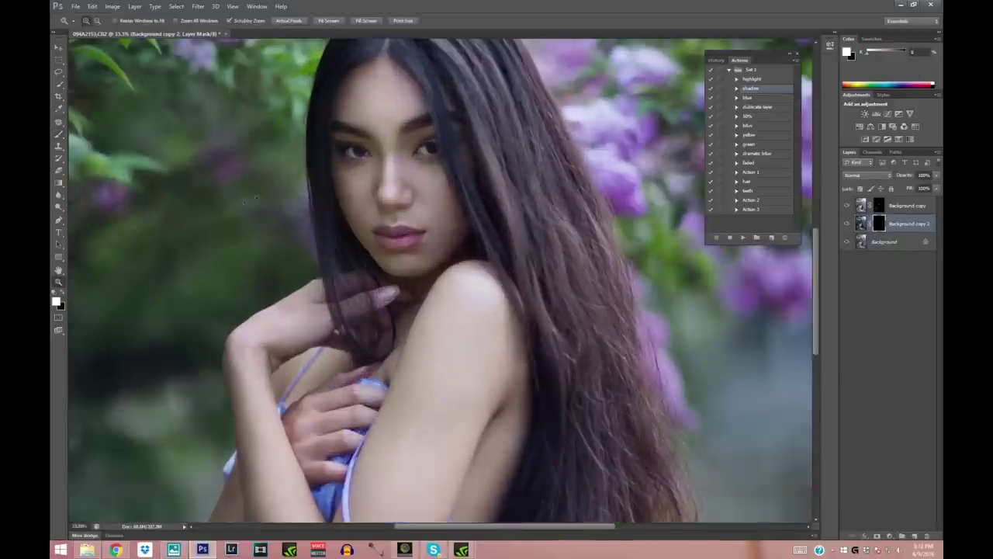
pyautogui.click(60, 138)
pyautogui.click(88, 20)
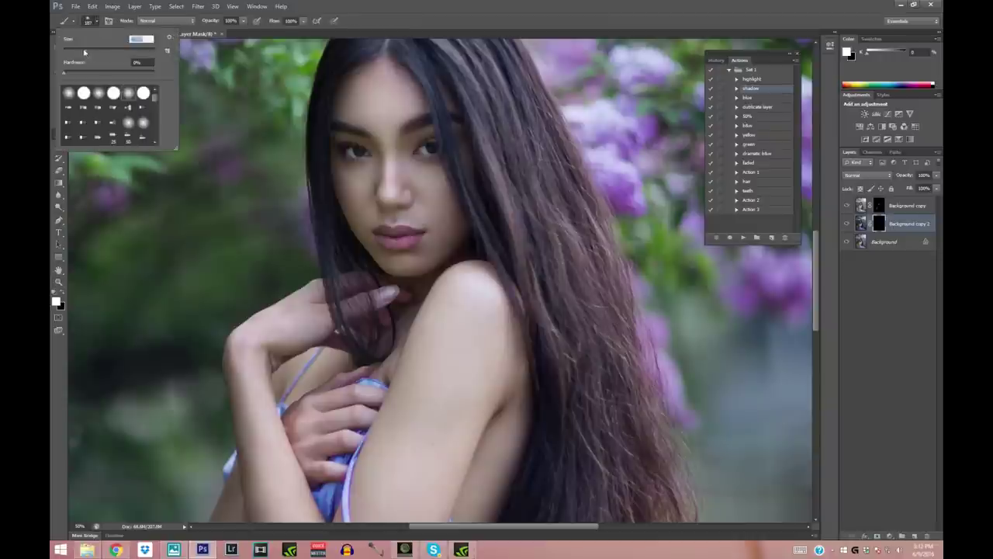
pyautogui.click(417, 150)
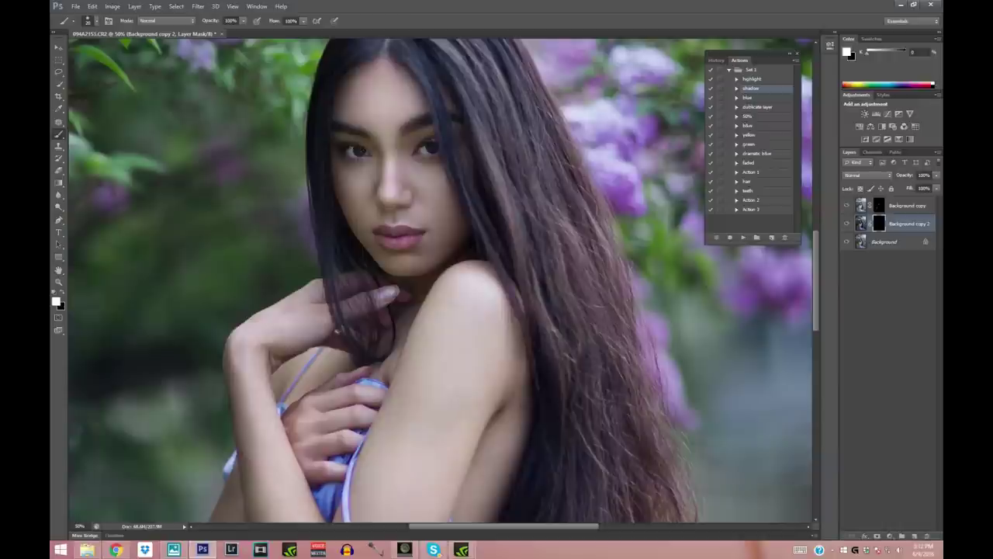
# Step: Resize the soft brush and paint shadows around the other eye on the shadow layer's mask
pyautogui.click(96, 22)
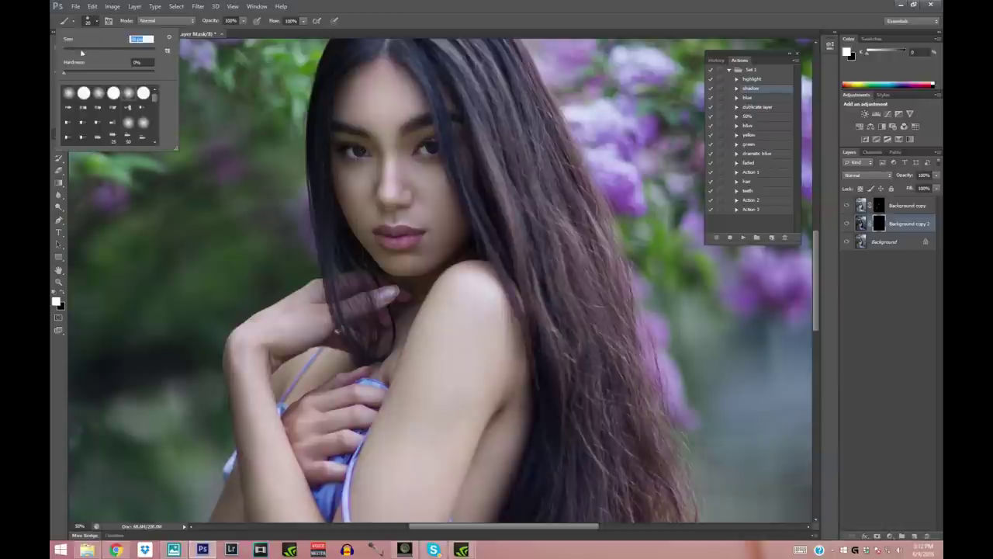
pyautogui.click(346, 153)
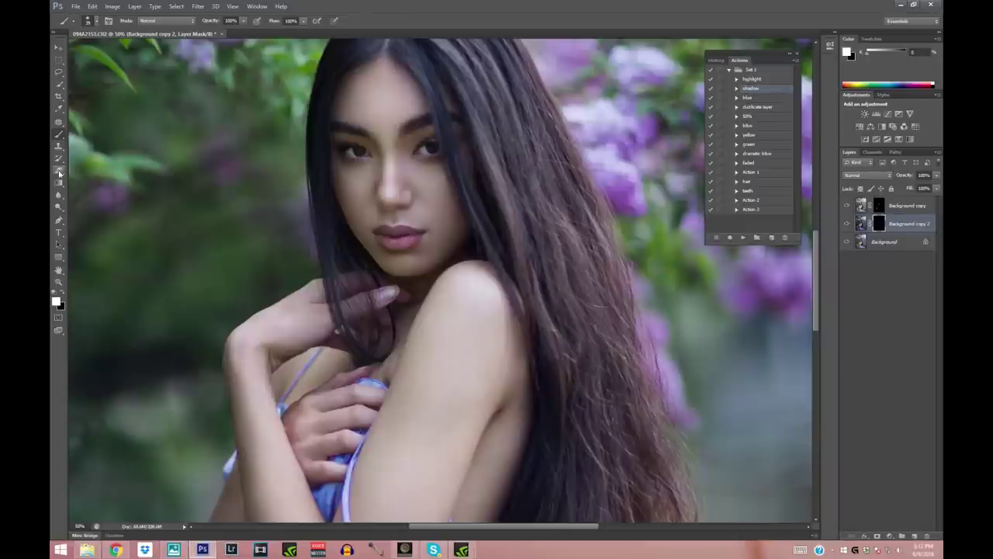
pyautogui.press('e')
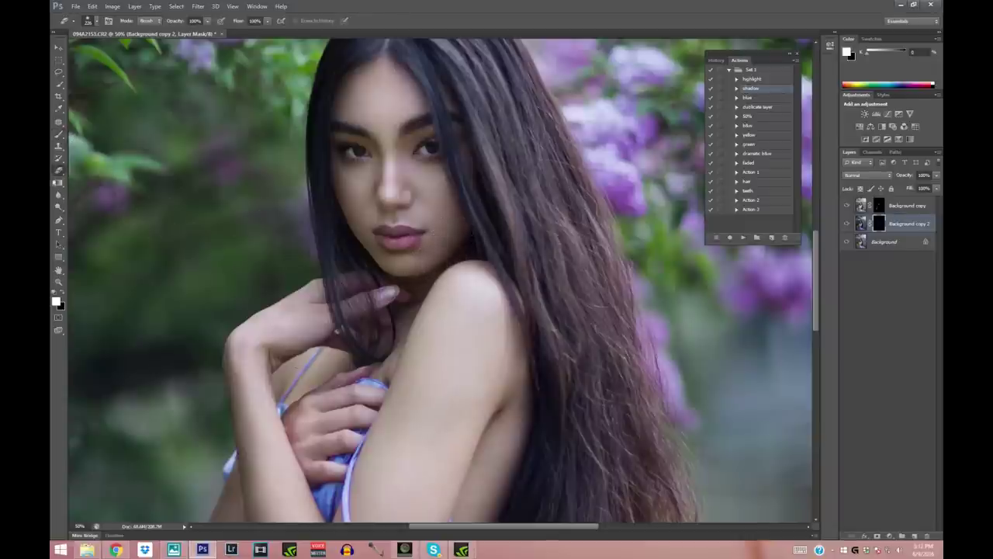
pyautogui.click(60, 280)
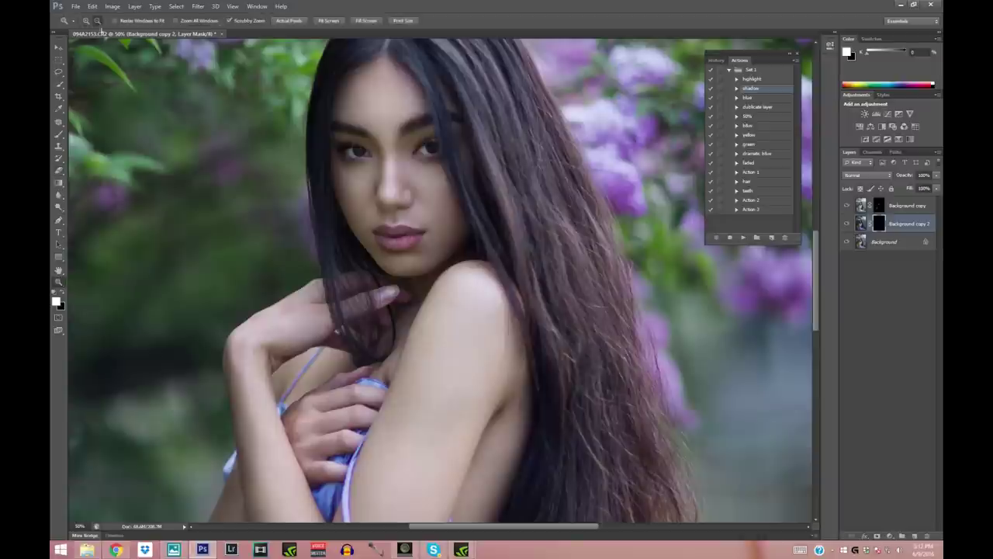
# Step: Enlarge the soft brush and paint shadows along the woman's upper arm on the shadow layer's mask
pyautogui.keyDown('alt'); pyautogui.click(384, 195); pyautogui.keyUp('alt')
pyautogui.keyDown('alt'); pyautogui.click(405, 232); pyautogui.keyUp('alt')
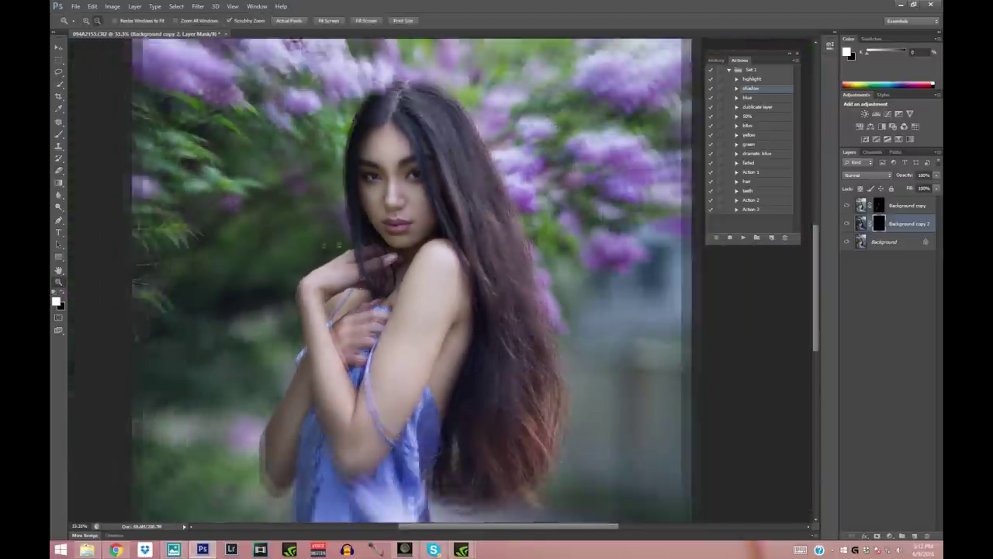
pyautogui.click(59, 134)
pyautogui.click(91, 21)
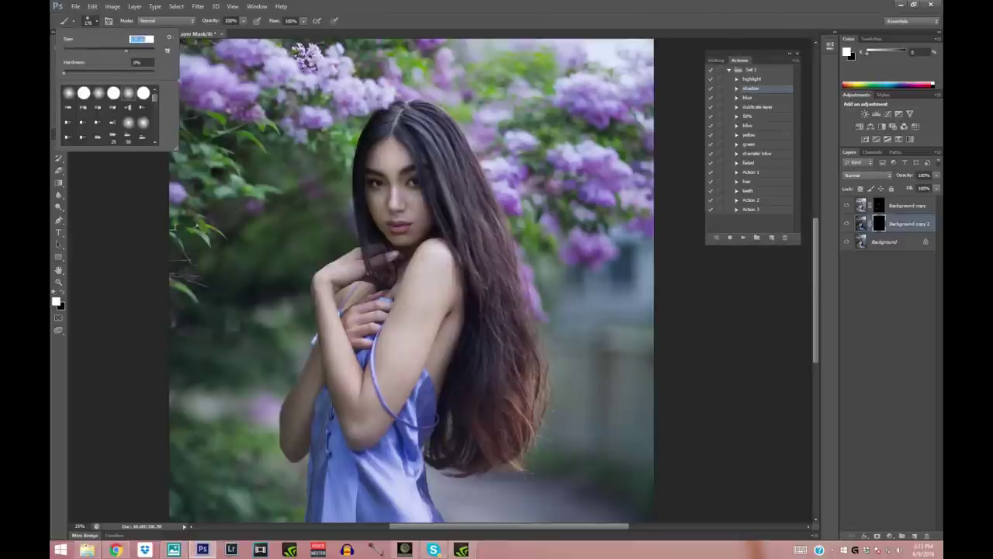
pyautogui.moveTo(450, 299)
pyautogui.mouseDown()
pyautogui.moveTo(412, 383)
pyautogui.moveTo(433, 331)
pyautogui.mouseUp()
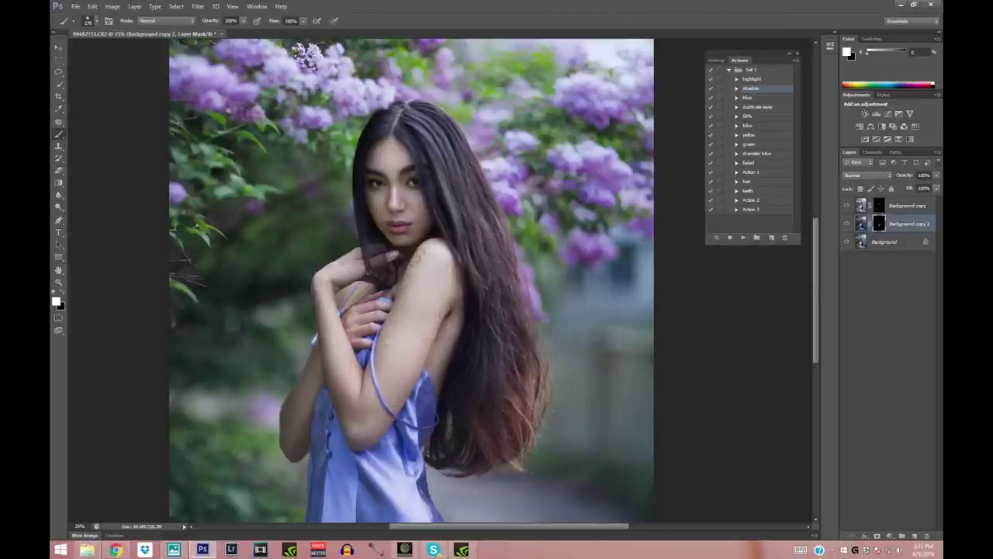
# Step: View the whole portrait and compare it with and without the shadow layer by switching its visibility
pyautogui.click(58, 281)
pyautogui.click(97, 20)
pyautogui.click(135, 127)
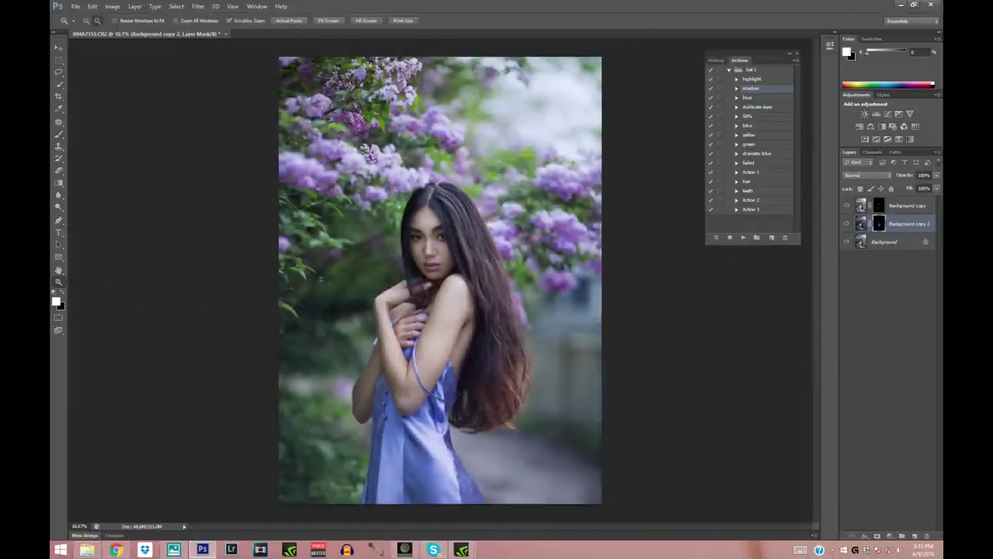
pyautogui.click(847, 224)
pyautogui.click(847, 225)
pyautogui.click(848, 225)
pyautogui.click(848, 227)
# Step: Run the highlight action on the Background layer and brush highlights onto the woman's face with a soft brush
pyautogui.click(877, 244)
pyautogui.click(753, 81)
pyautogui.click(743, 238)
pyautogui.hotkey('ctrl', '+')
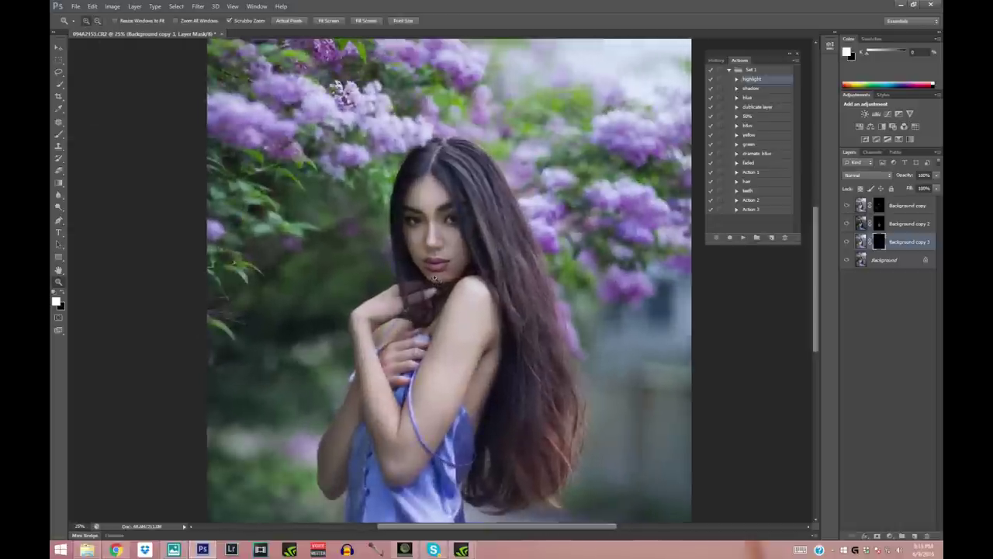
pyautogui.press('b')
pyautogui.click(96, 23)
pyautogui.click(124, 53)
pyautogui.click(405, 201)
pyautogui.click(408, 200)
pyautogui.moveTo(452, 194); pyautogui.dragTo(457, 199)
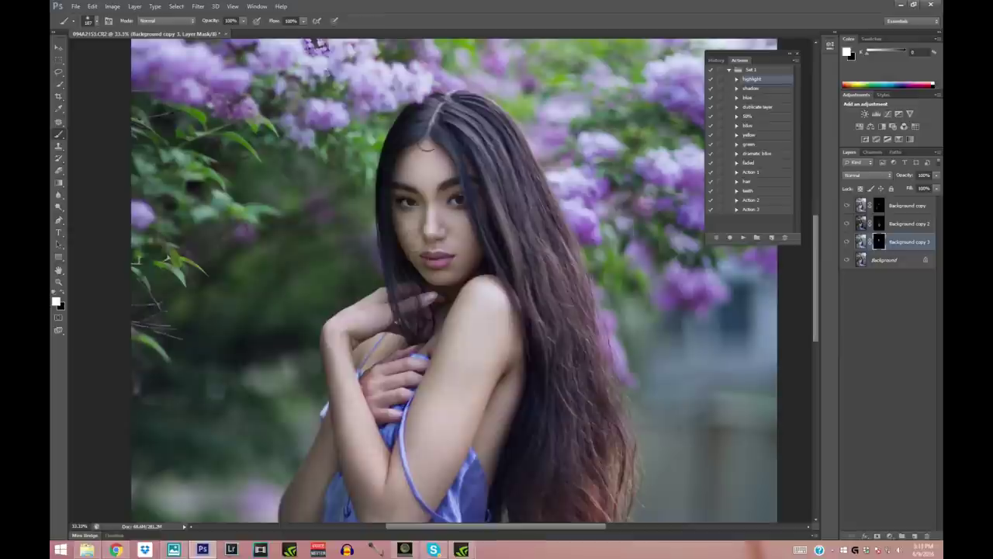
# Step: Enlarge the soft brush and paint highlights onto the woman's arms and dress on the same highlight layer's mask
pyautogui.click(58, 282)
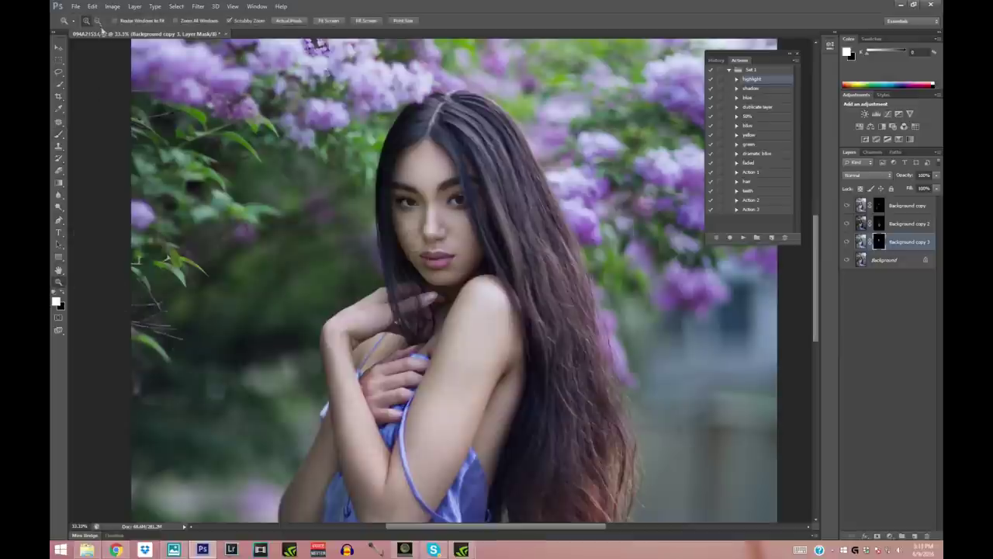
pyautogui.hotkey('ctrl', '-')
pyautogui.hotkey('ctrl', '-')
pyautogui.click(60, 134)
pyautogui.click(91, 20)
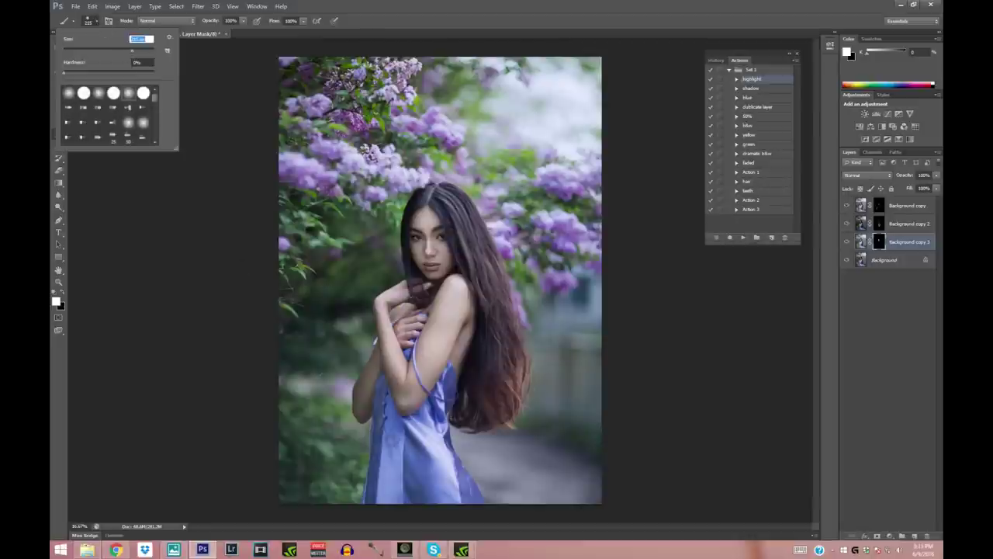
pyautogui.press('Return')
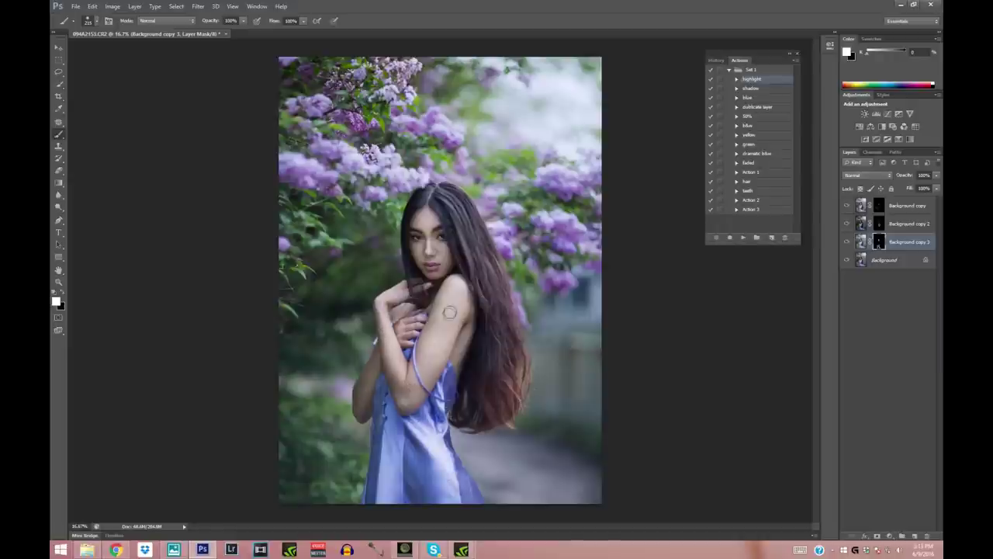
# Step: Run the highlight action on the Background layer again and brush broad highlights around the woman with a very large soft brush
pyautogui.click(885, 262)
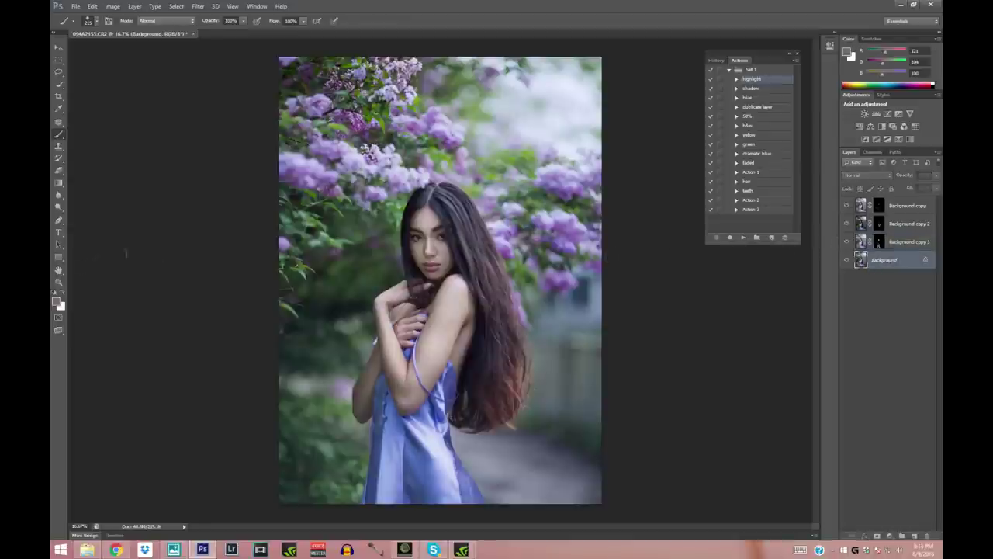
pyautogui.click(58, 281)
pyautogui.hotkey('ctrl', '-')
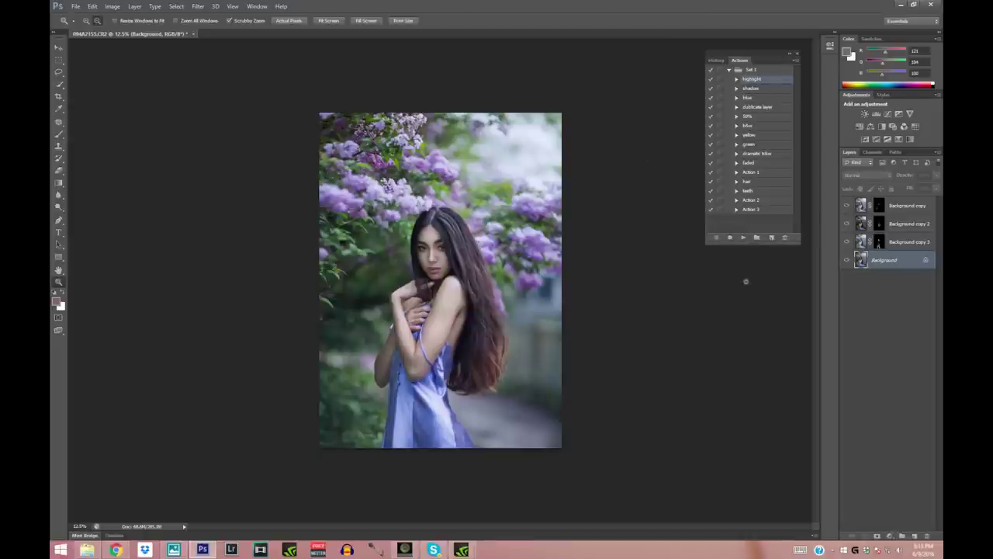
pyautogui.click(743, 237)
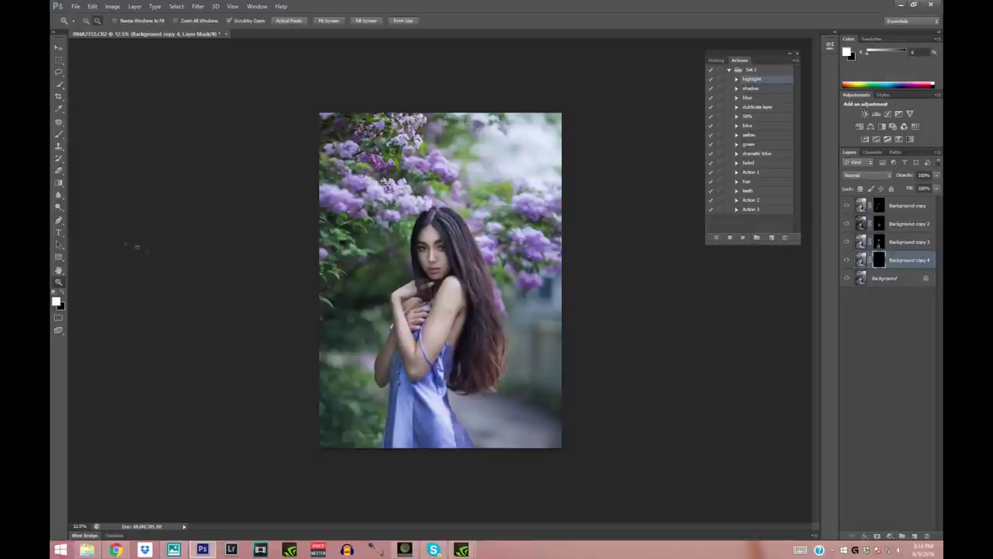
pyautogui.click(58, 133)
pyautogui.click(90, 20)
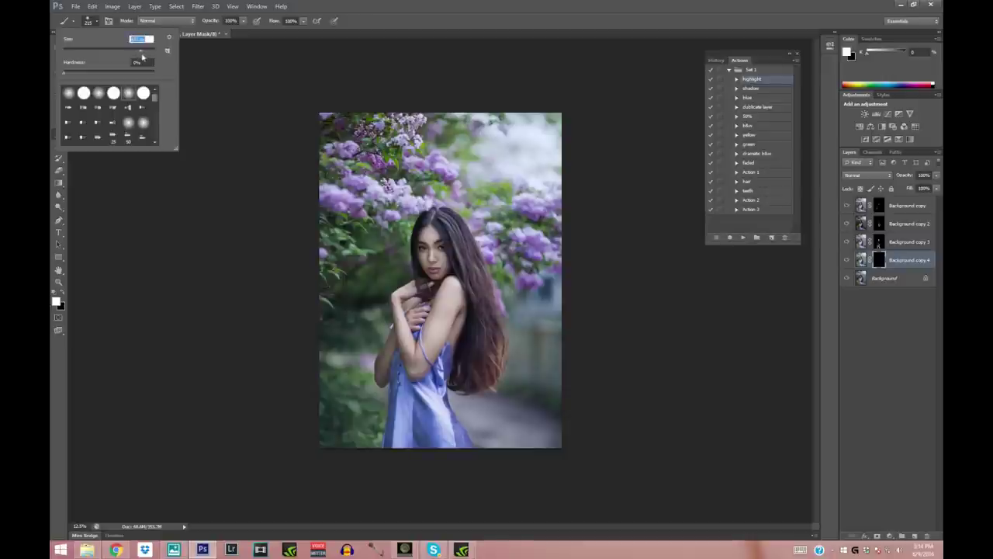
pyautogui.moveTo(458, 231)
pyautogui.mouseDown()
pyautogui.moveTo(402, 239)
pyautogui.moveTo(389, 392)
pyautogui.moveTo(467, 393)
pyautogui.moveTo(478, 373)
pyautogui.moveTo(476, 249)
pyautogui.moveTo(443, 229)
pyautogui.moveTo(402, 272)
pyautogui.mouseUp()
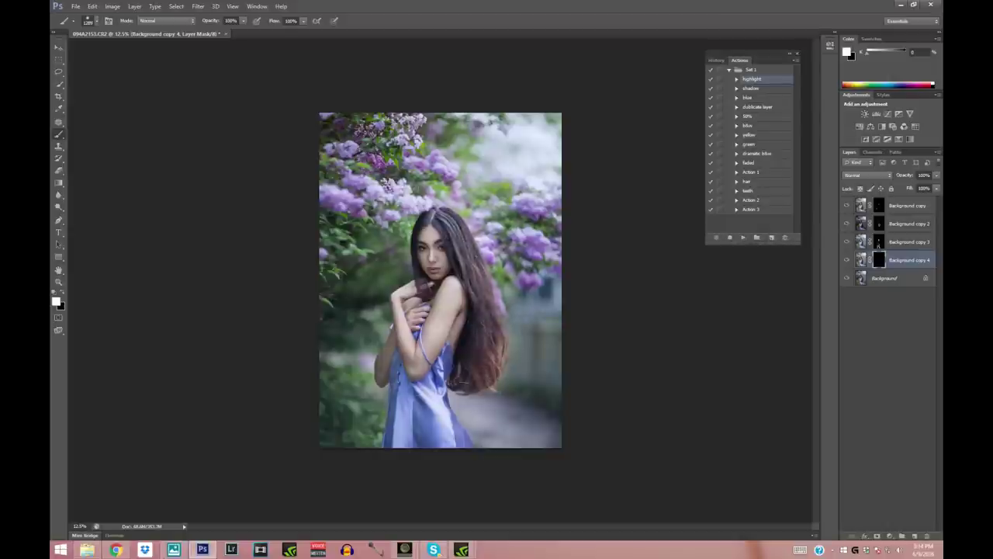
# Step: Erase the broad highlight from the woman on the layer mask with an enlarged soft eraser
pyautogui.click(58, 169)
pyautogui.click(95, 21)
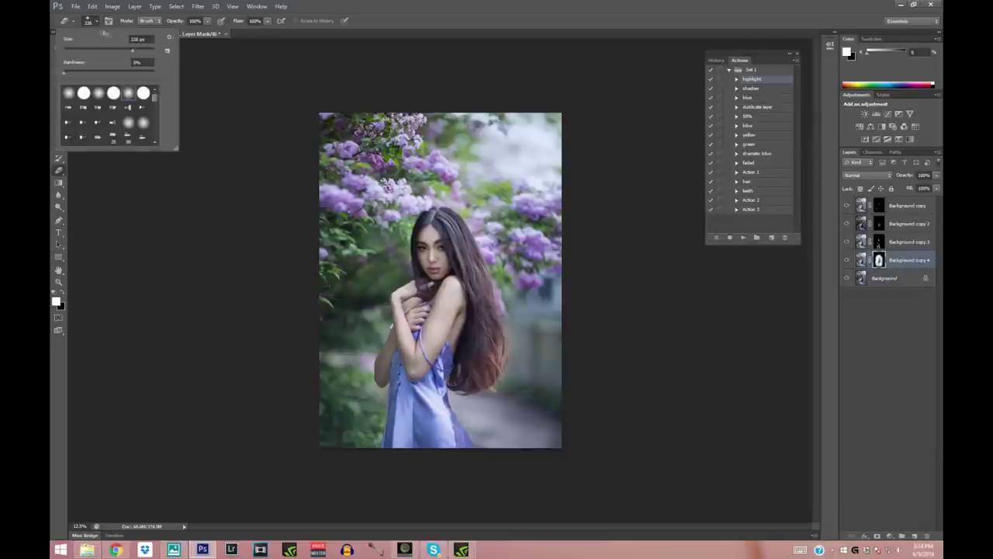
pyautogui.moveTo(431, 237); pyautogui.dragTo(433, 247)
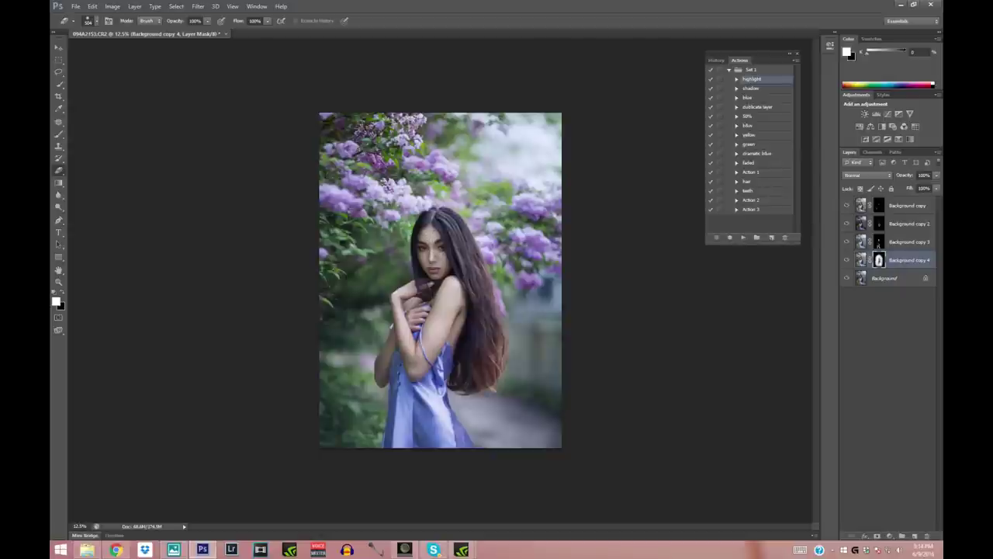
# Step: Compare the portrait with and without the broad highlight layer at different zoom levels by switching its visibility
pyautogui.click(847, 262)
pyautogui.click(847, 261)
pyautogui.click(847, 261)
pyautogui.click(846, 261)
pyautogui.click(846, 262)
pyautogui.click(846, 261)
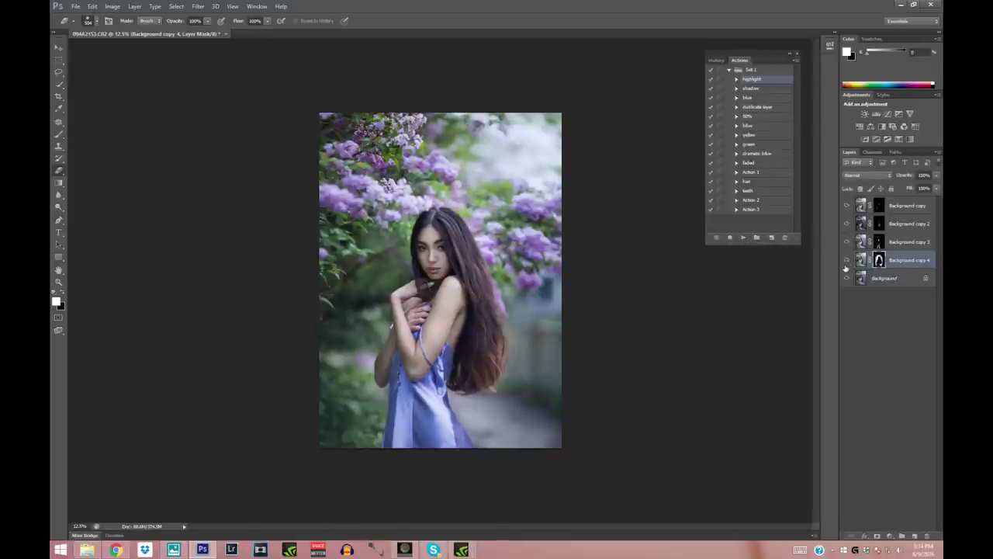
pyautogui.click(58, 282)
pyautogui.click(283, 158)
pyautogui.click(846, 262)
pyautogui.click(846, 262)
pyautogui.click(847, 261)
pyautogui.click(846, 262)
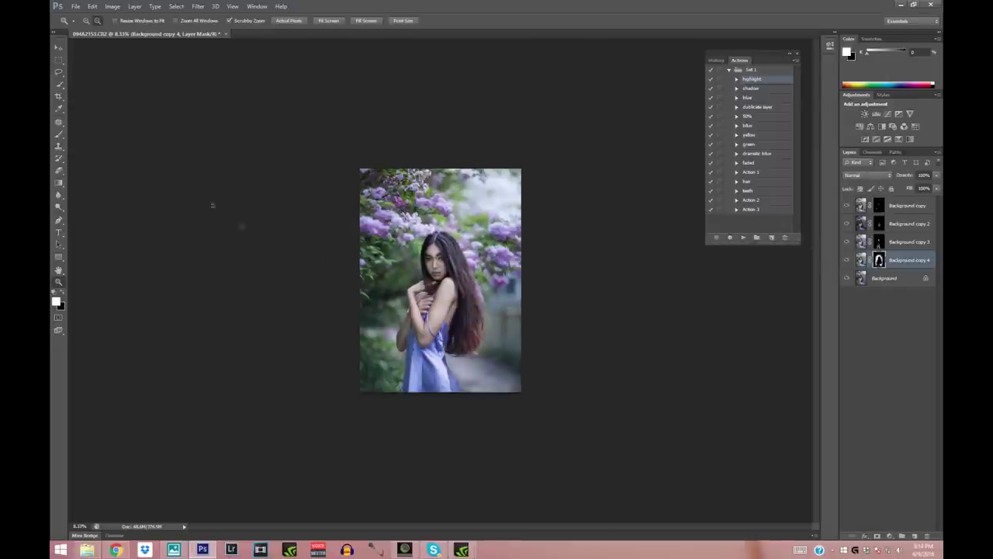
pyautogui.click(572, 207)
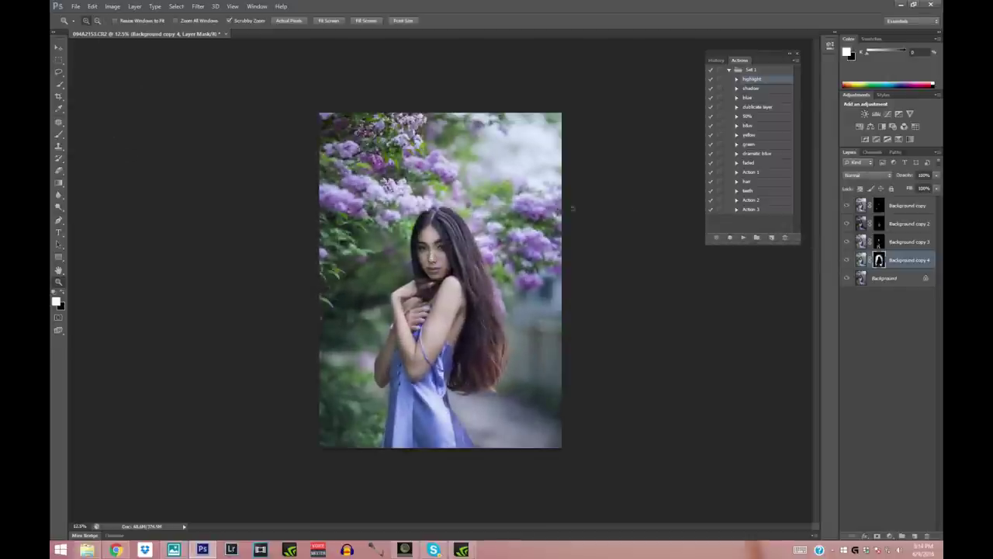
# Step: Run the shadow action on the Background layer and darken the picture's outer edges with an even larger soft brush
pyautogui.click(884, 280)
pyautogui.click(749, 88)
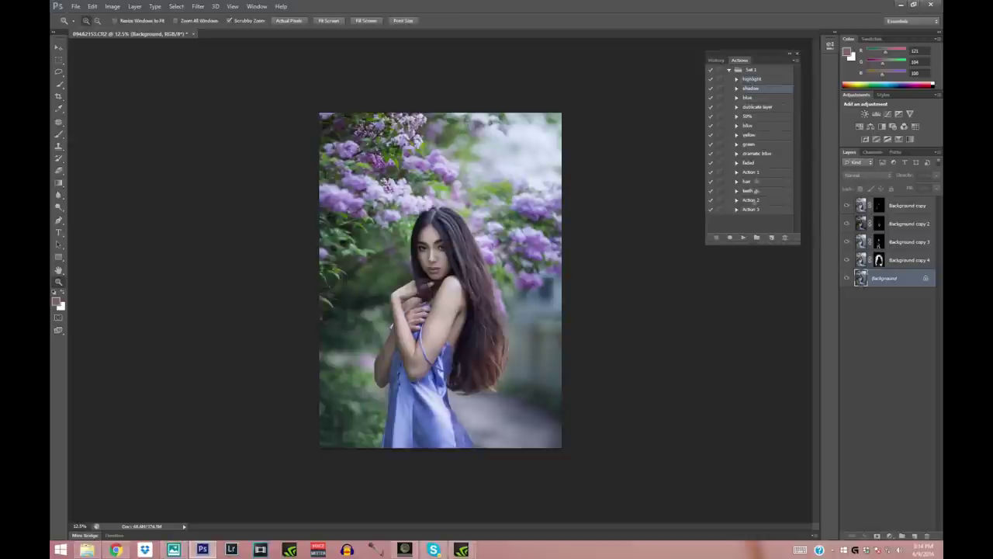
pyautogui.click(742, 237)
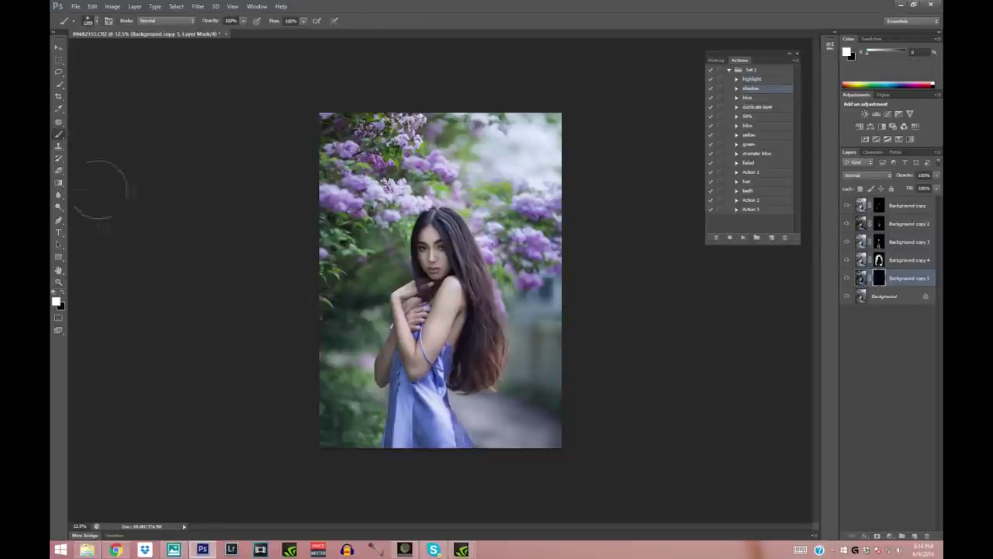
pyautogui.click(92, 20)
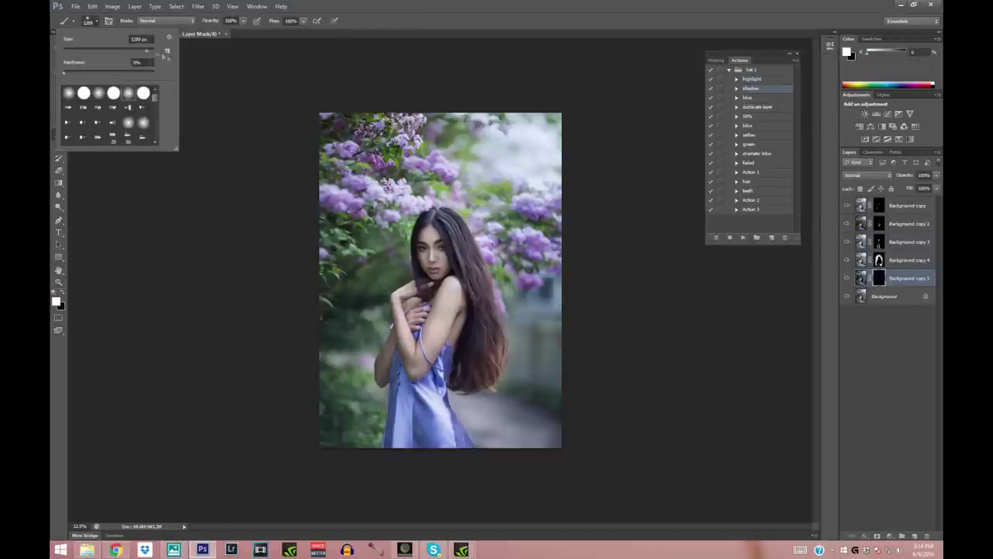
pyautogui.moveTo(147, 51); pyautogui.dragTo(150, 51)
pyautogui.press('Return')
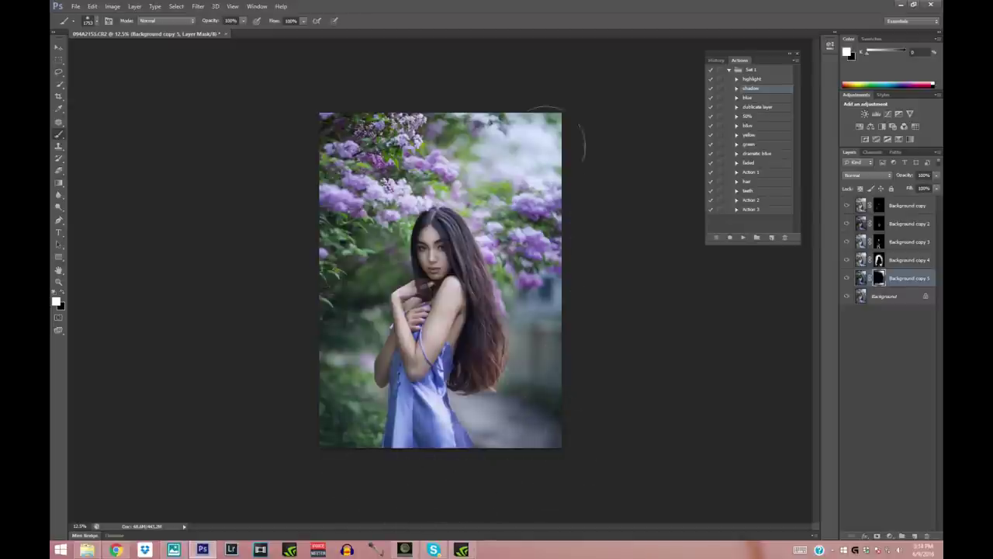
# Step: Compare the portrait with and without the edge shadow layer by switching its visibility
pyautogui.click(847, 278)
pyautogui.click(847, 278)
pyautogui.click(847, 278)
pyautogui.click(847, 278)
pyautogui.press('z')
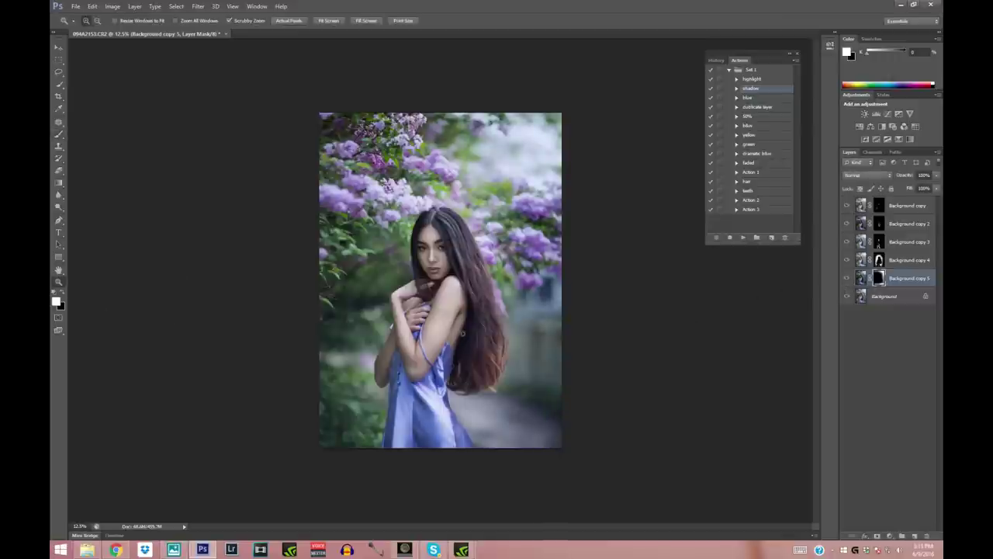
# Step: Create a layer group above the Background and move all five highlight and shadow layers into it
pyautogui.click(901, 536)
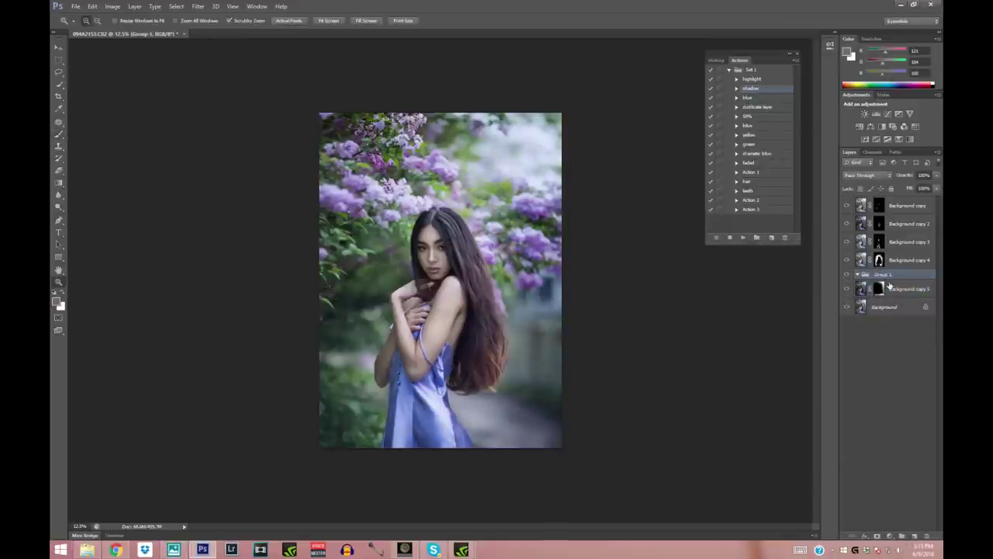
pyautogui.moveTo(889, 265); pyautogui.dragTo(890, 200)
pyautogui.click(905, 218)
pyautogui.keyDown('ctrl'); pyautogui.click(905, 236); pyautogui.keyUp('ctrl')
pyautogui.keyDown('ctrl'); pyautogui.click(905, 253); pyautogui.keyUp('ctrl')
pyautogui.keyDown('ctrl'); pyautogui.click(906, 271); pyautogui.keyUp('ctrl')
pyautogui.keyDown('ctrl'); pyautogui.click(908, 289); pyautogui.keyUp('ctrl')
pyautogui.moveTo(906, 219); pyautogui.dragTo(900, 204)
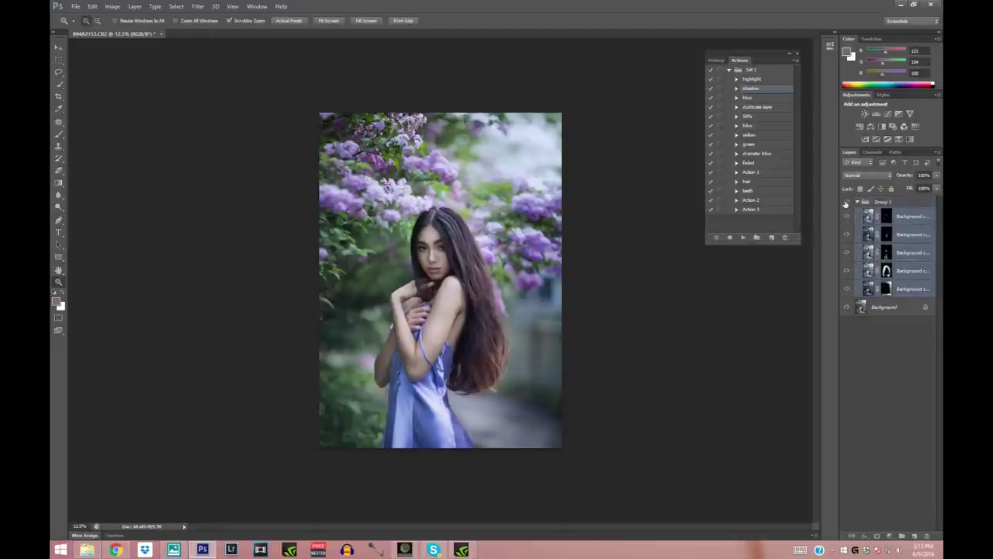
# Step: Compare the portrait before and after all highlight and shadow painting by switching the group's visibility
pyautogui.click(847, 202)
pyautogui.click(847, 203)
pyautogui.click(848, 202)
pyautogui.click(847, 203)
pyautogui.click(847, 202)
pyautogui.click(847, 203)
pyautogui.click(847, 203)
pyautogui.click(848, 203)
# Step: Merge the layer group and the Background into a single layer
pyautogui.click(883, 203)
pyautogui.keyDown('shift'); pyautogui.click(888, 308); pyautogui.keyUp('shift')
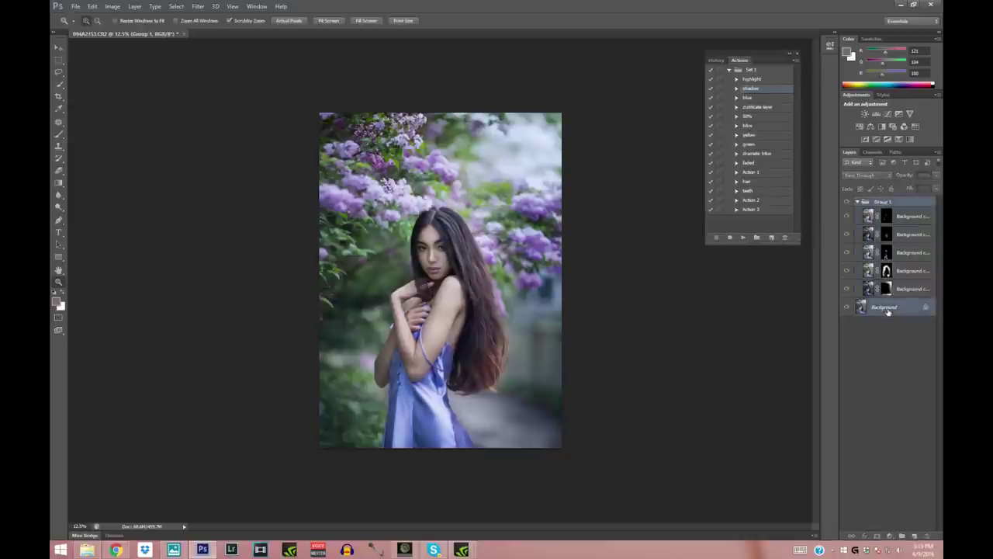
pyautogui.rightClick(887, 308)
pyautogui.click(872, 367)
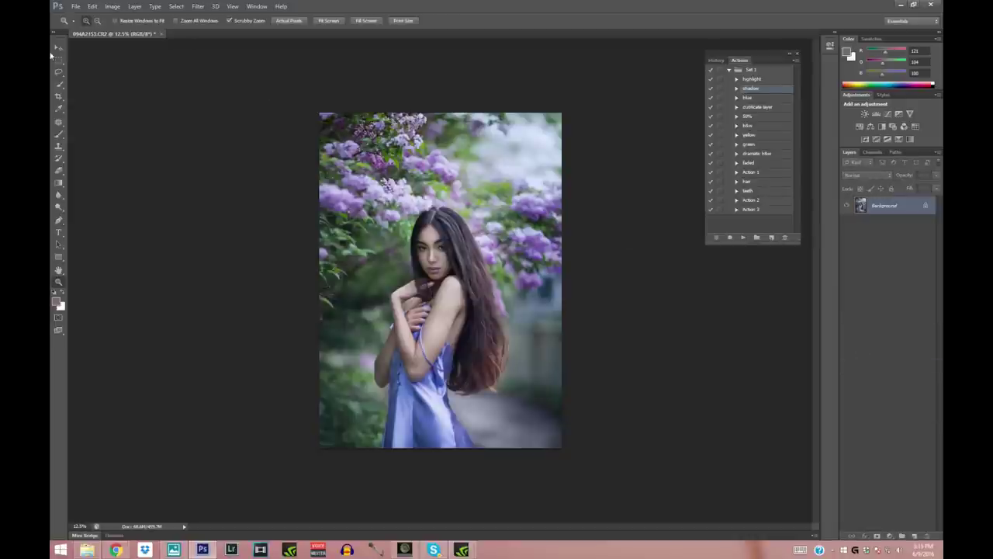
# Step: Save the merged picture as 16.jpg and close the document
pyautogui.click(75, 7)
pyautogui.click(87, 118)
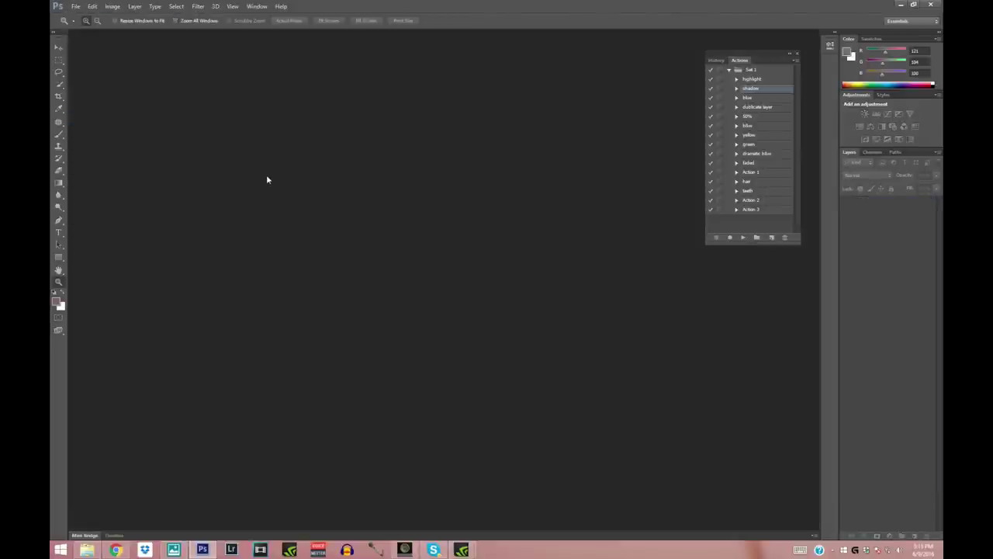
# Step: Open the saved picture 16 from the diana folder in the Camera Raw format
pyautogui.click(76, 7)
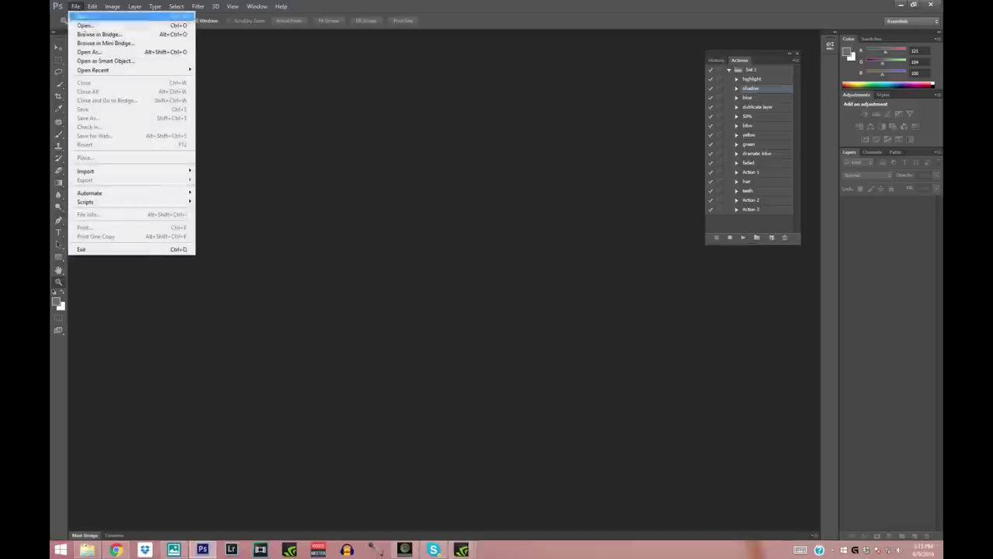
pyautogui.click(88, 49)
pyautogui.moveTo(627, 122); pyautogui.dragTo(628, 124)
pyautogui.click(535, 225)
pyautogui.click(572, 348)
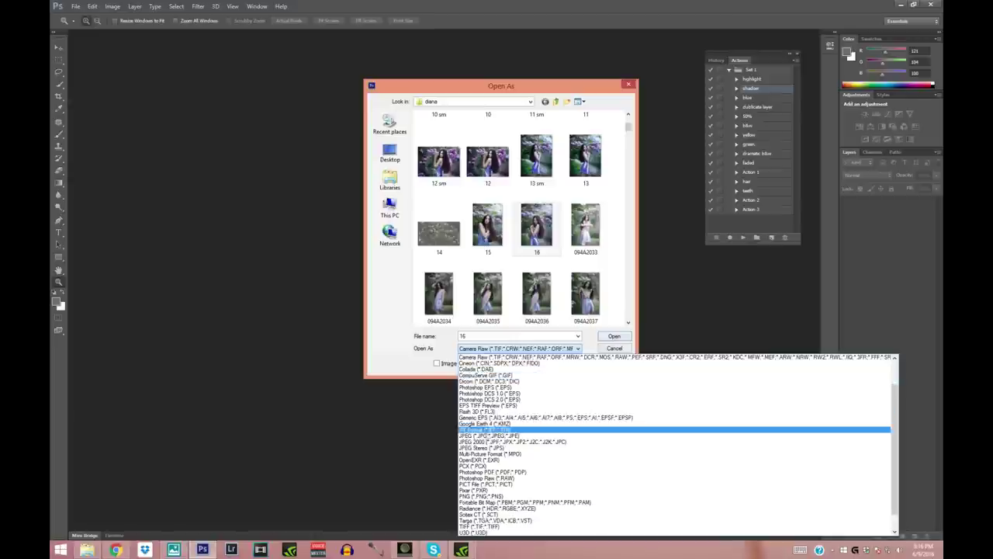
pyautogui.click(483, 355)
pyautogui.click(611, 336)
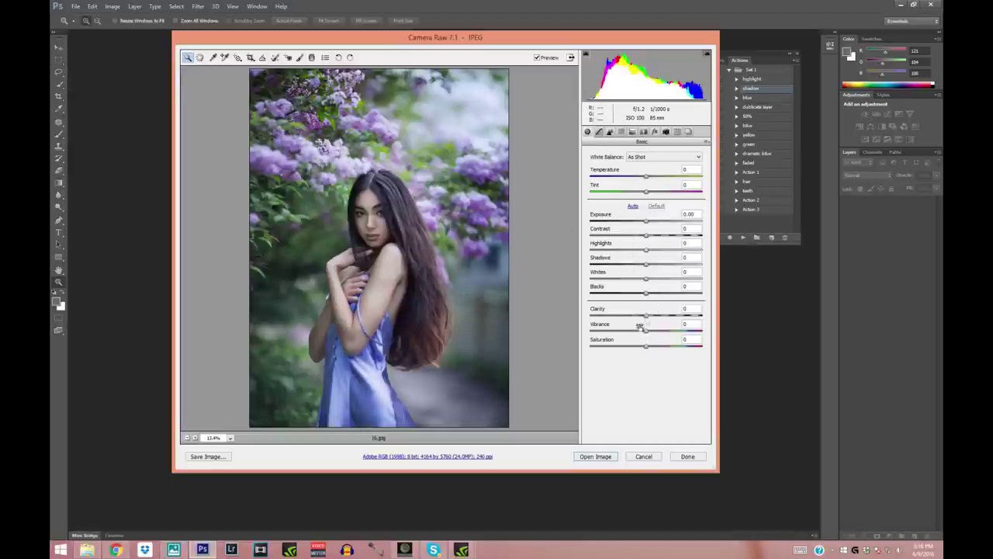
# Step: Set the picture's Clarity to +13 and raise its Vibrance slightly
pyautogui.moveTo(648, 318); pyautogui.dragTo(656, 318)
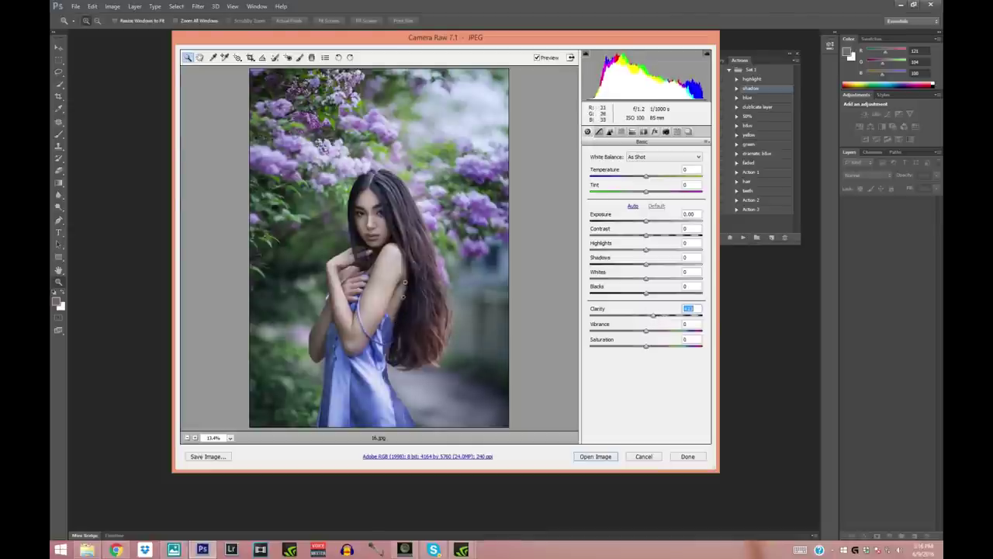
pyautogui.click(369, 233)
pyautogui.click(187, 438)
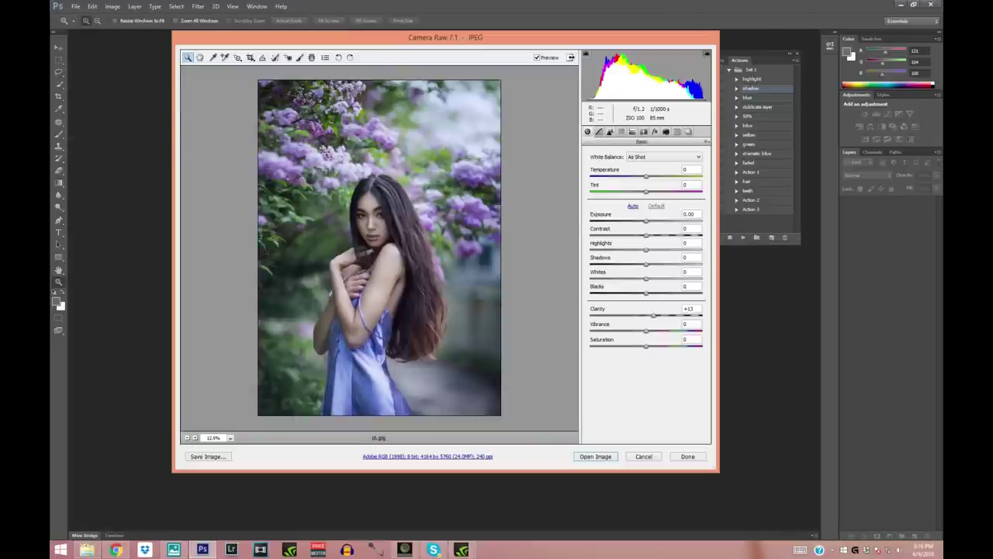
pyautogui.moveTo(646, 343); pyautogui.dragTo(654, 332)
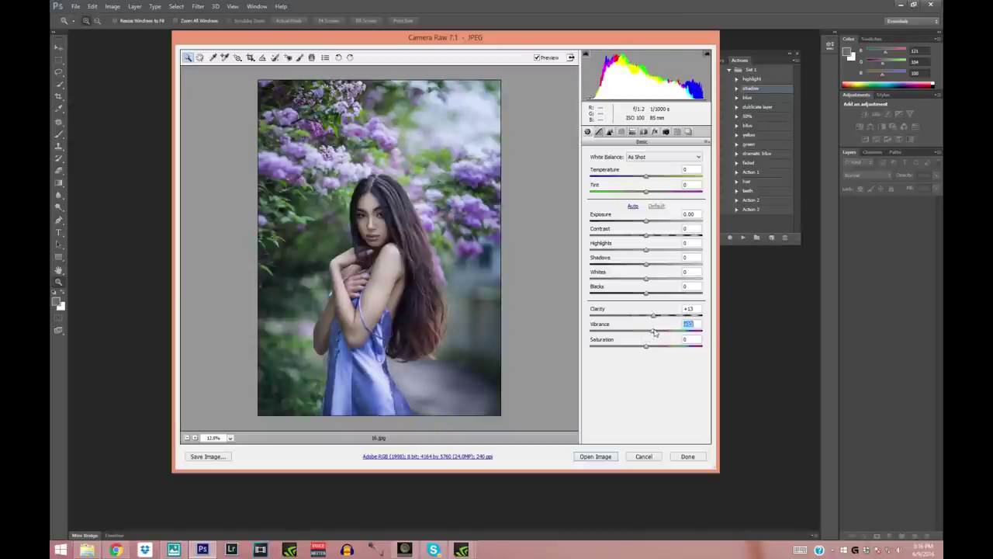
# Step: Set the picture's Exposure to +0.15, Contrast to +7, Highlights to +34 and Shadows to +14, and raise its Vibrance further
pyautogui.moveTo(646, 250); pyautogui.dragTo(648, 223)
pyautogui.click(645, 264)
pyautogui.moveTo(651, 331); pyautogui.dragTo(658, 331)
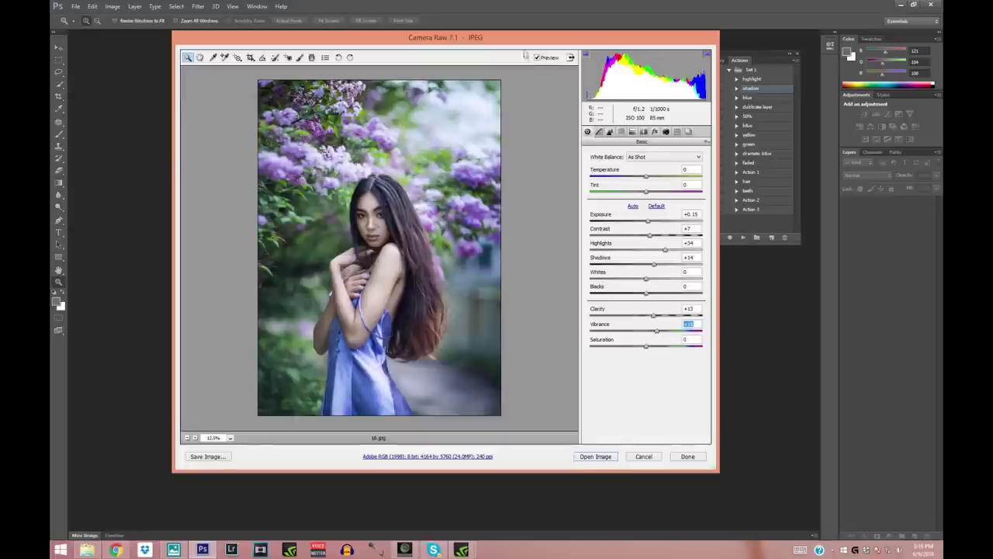
# Step: Compare the picture with and without the raw adjustments, and open it in Photoshop for further editing
pyautogui.click(536, 59)
pyautogui.click(536, 58)
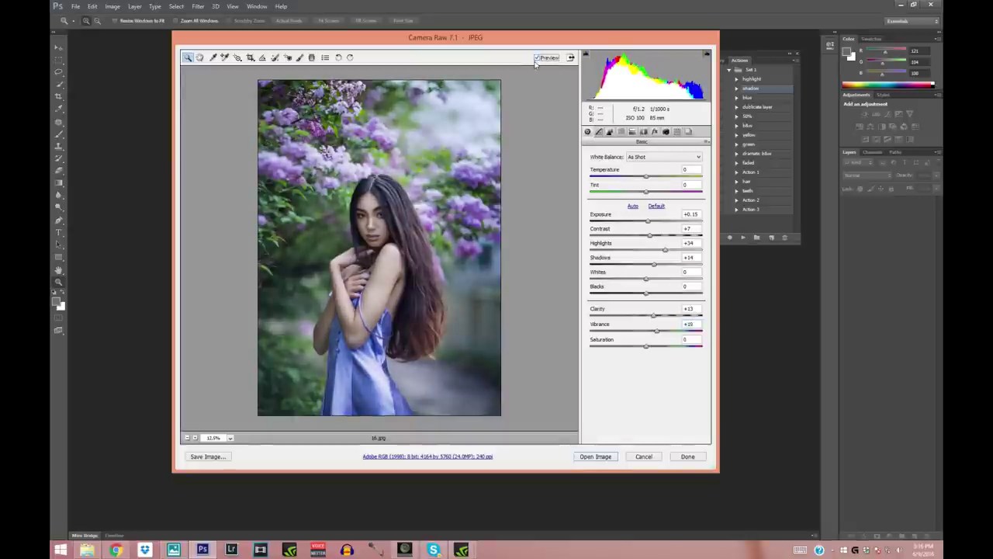
pyautogui.click(536, 58)
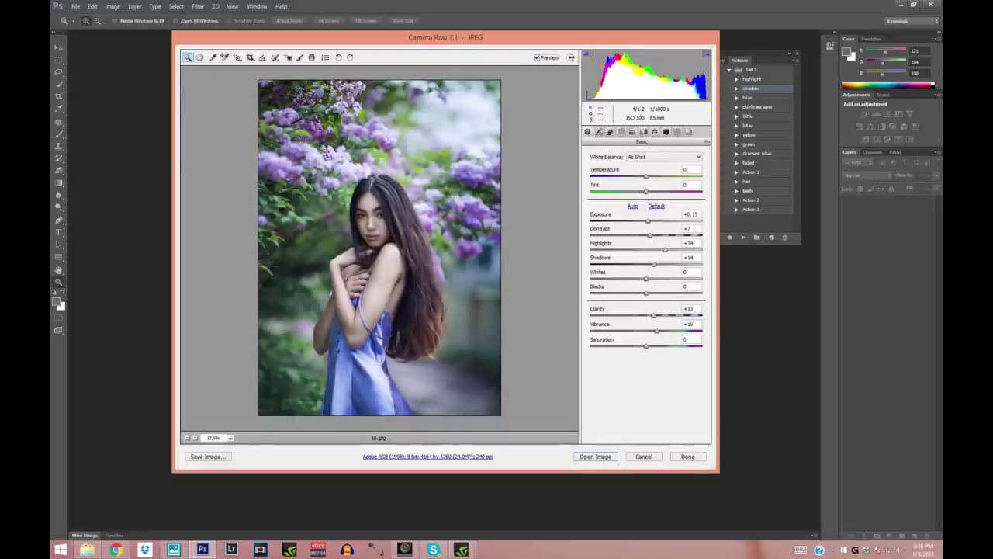
pyautogui.click(610, 456)
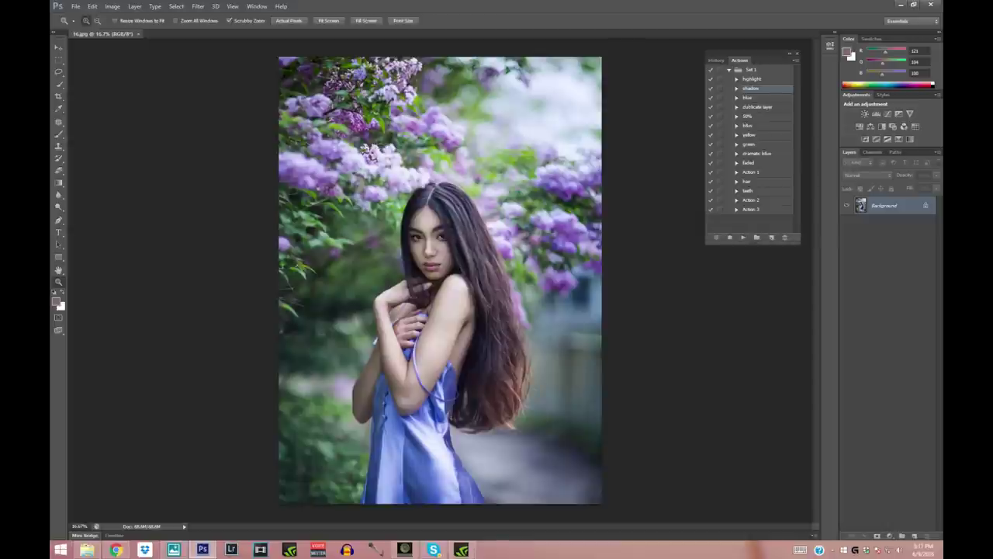
# Step: Add a Selective Color adjustment layer and slightly raise the Yellow amount in the Reds
pyautogui.click(890, 535)
pyautogui.click(869, 532)
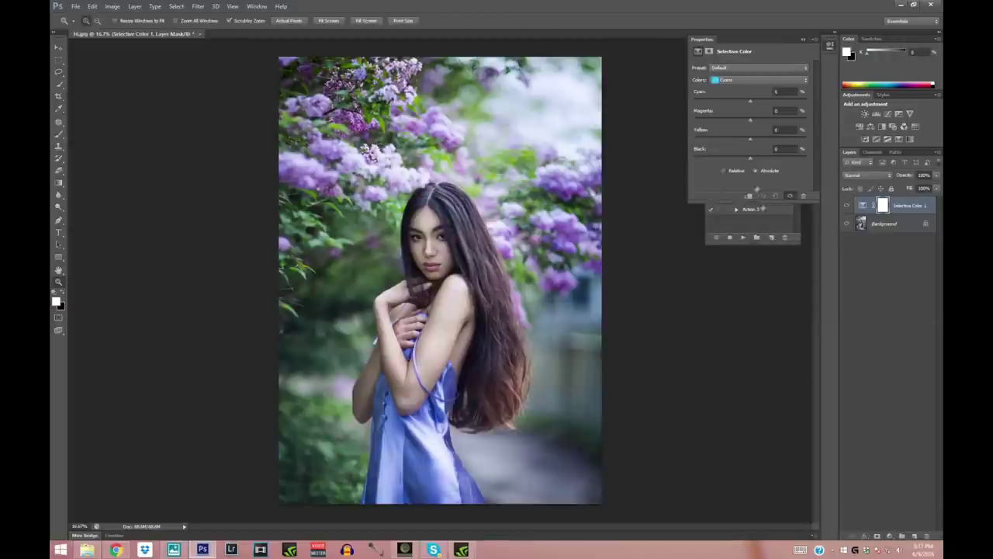
pyautogui.click(733, 80)
pyautogui.click(737, 88)
pyautogui.moveTo(751, 142); pyautogui.dragTo(756, 142)
pyautogui.click(734, 80)
pyautogui.click(735, 78)
pyautogui.moveTo(750, 140); pyautogui.dragTo(755, 141)
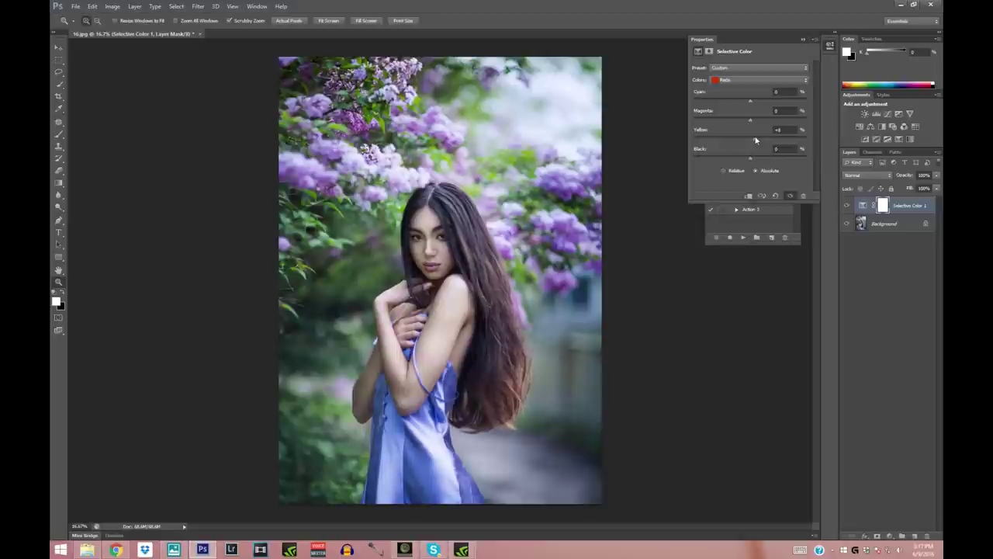
pyautogui.click(803, 41)
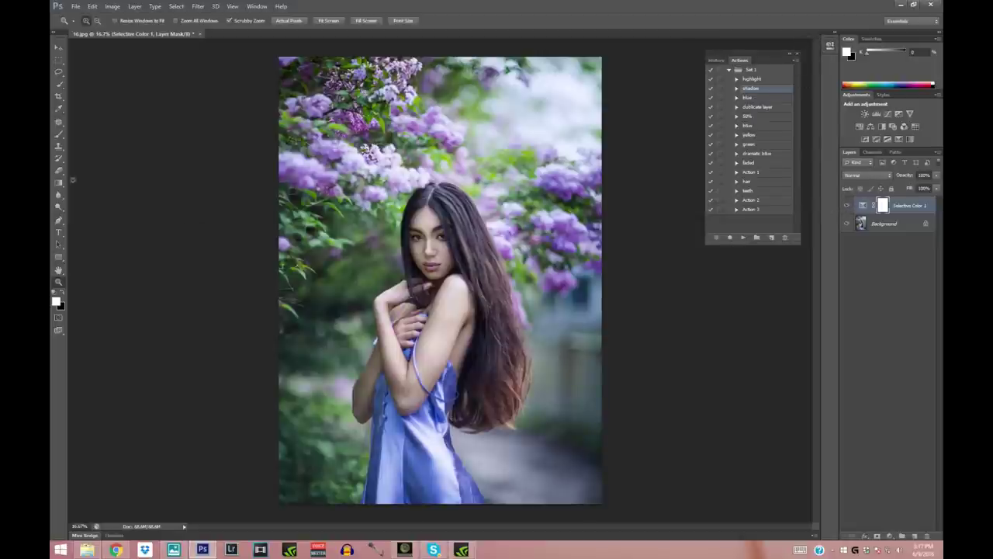
# Step: Erase the Selective Color adjustment over the woman's face, body and hair, and merge it with the Background
pyautogui.click(59, 170)
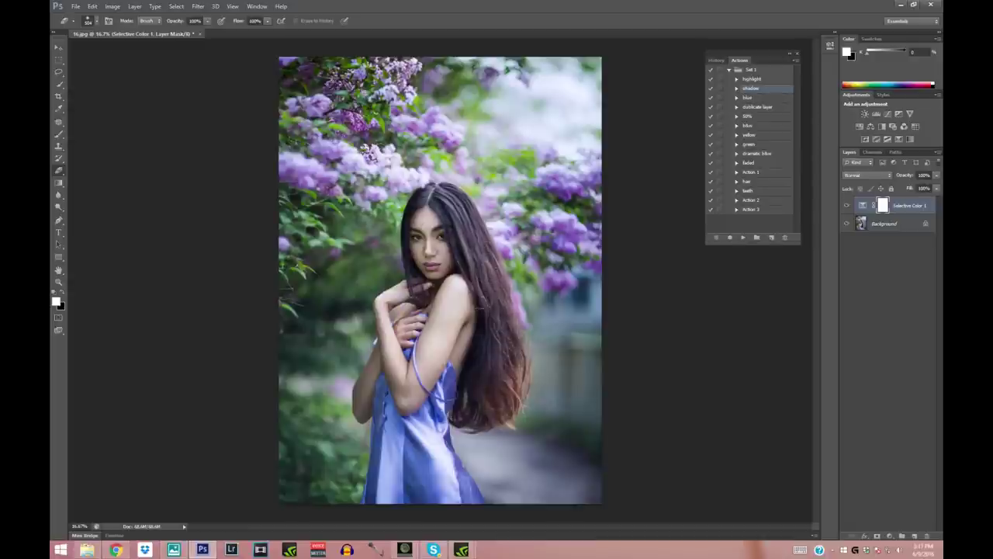
pyautogui.moveTo(396, 276); pyautogui.dragTo(465, 365)
pyautogui.rightClick(891, 226)
pyautogui.click(891, 227)
pyautogui.rightClick(890, 227)
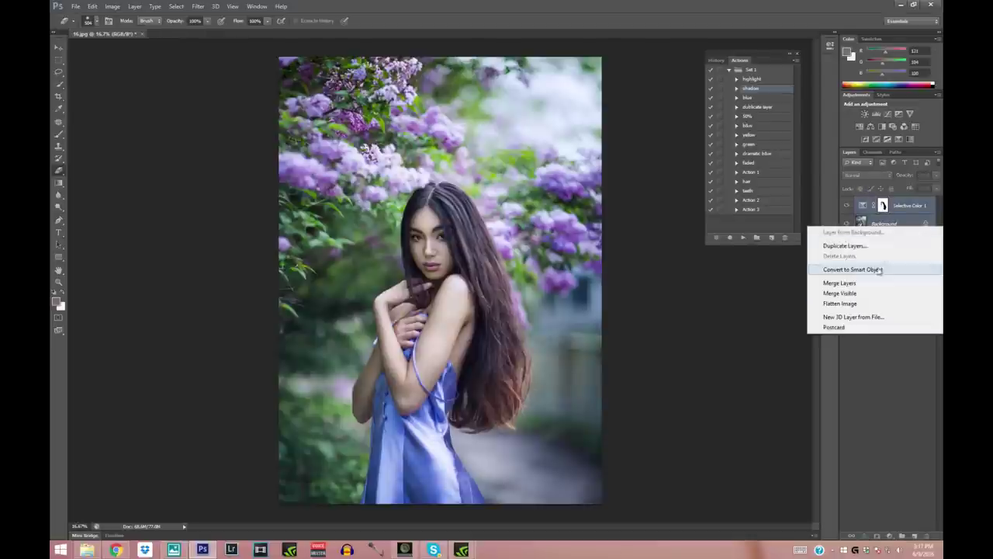
pyautogui.click(840, 282)
# Step: Add another Selective Color adjustment layer, slightly lower Cyan in the Magentas and set their Magenta to +20
pyautogui.click(891, 535)
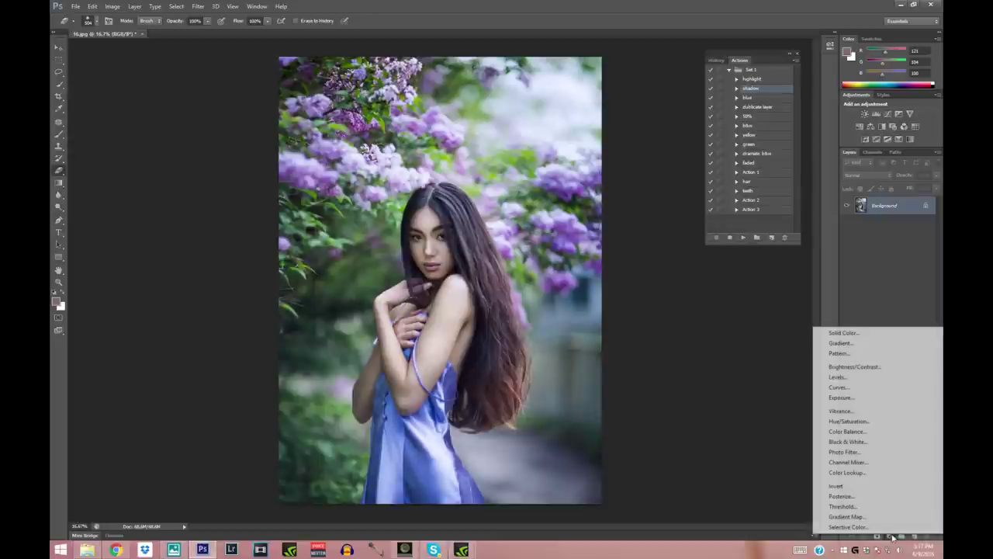
pyautogui.click(847, 527)
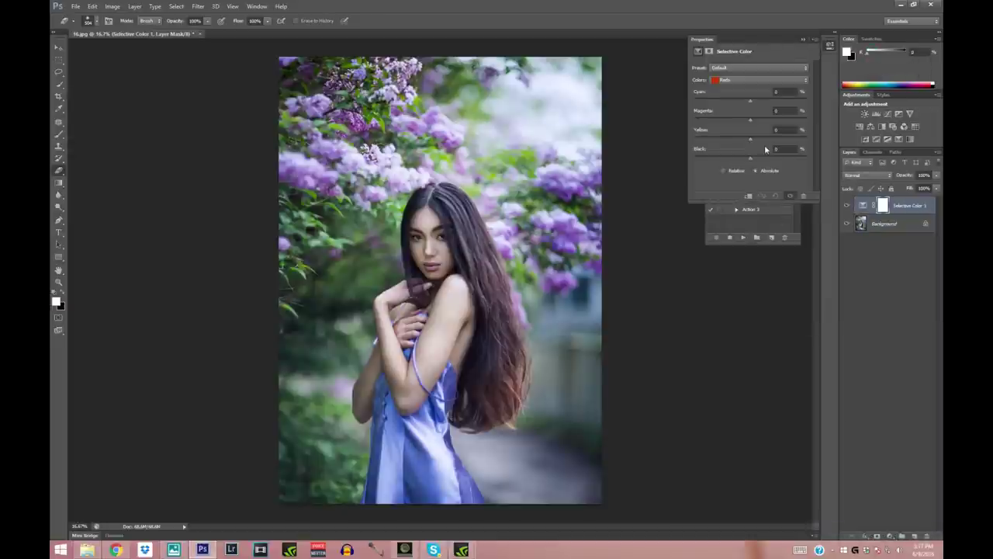
pyautogui.click(742, 83)
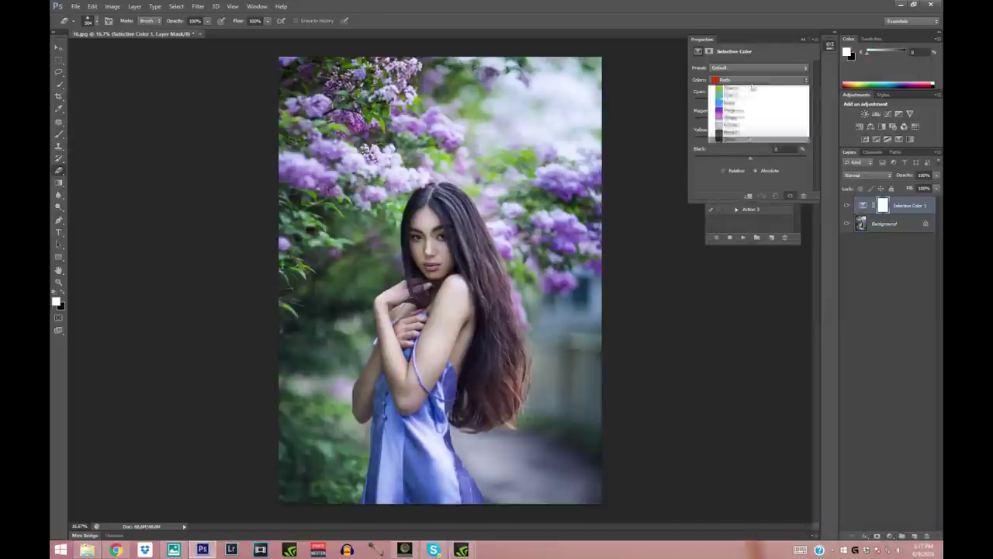
pyautogui.click(749, 124)
pyautogui.moveTo(749, 124); pyautogui.dragTo(742, 103)
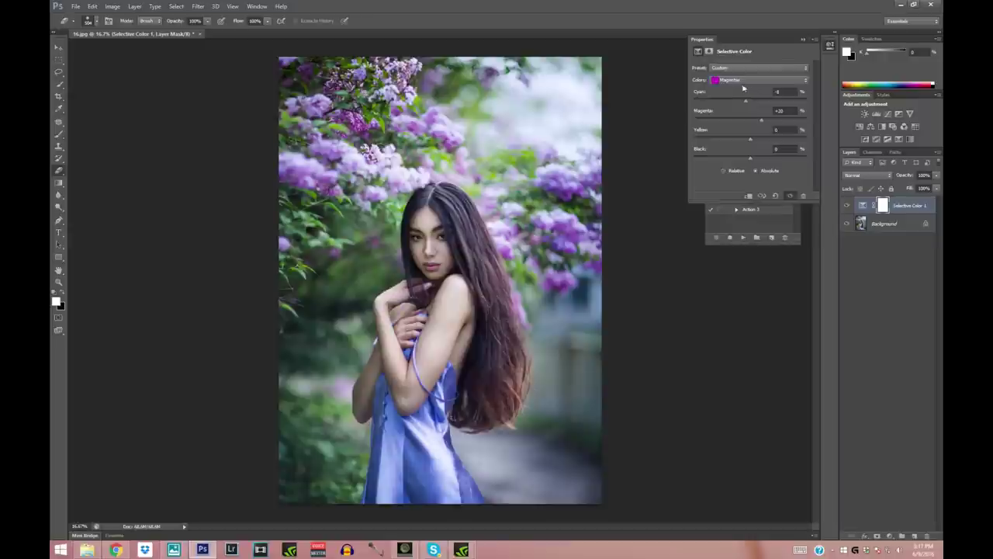
# Step: Raise Cyan and slightly adjust Yellow in the Greens, and set the Blues' Yellow to -19
pyautogui.click(741, 80)
pyautogui.click(730, 104)
pyautogui.moveTo(750, 102); pyautogui.dragTo(756, 103)
pyautogui.moveTo(751, 144); pyautogui.dragTo(749, 141)
pyautogui.click(745, 80)
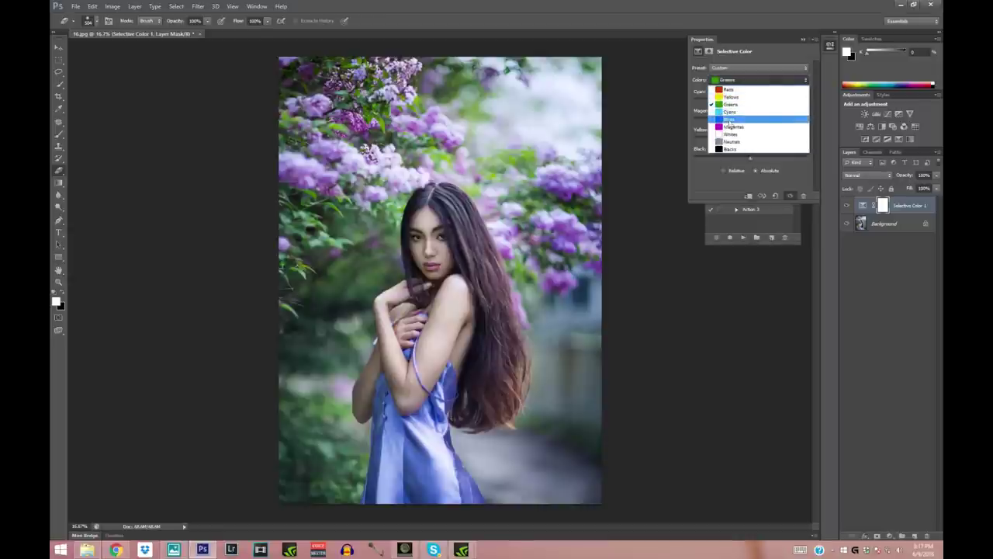
pyautogui.click(746, 121)
pyautogui.moveTo(752, 140); pyautogui.dragTo(743, 141)
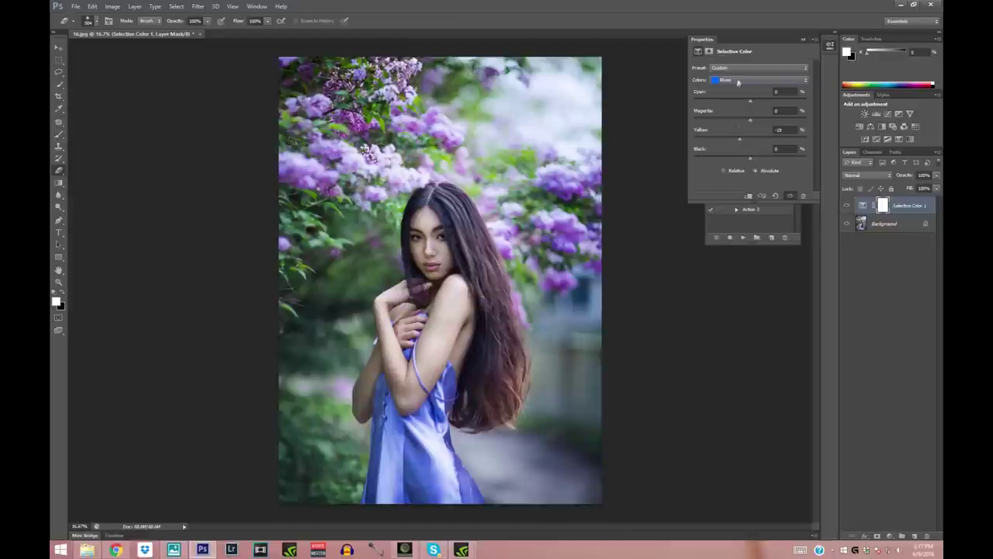
# Step: Go through the Cyans to the Blacks and lower the Blacks' Yellow slightly in the same Selective Color adjustment
pyautogui.click(735, 81)
pyautogui.click(753, 108)
pyautogui.click(725, 79)
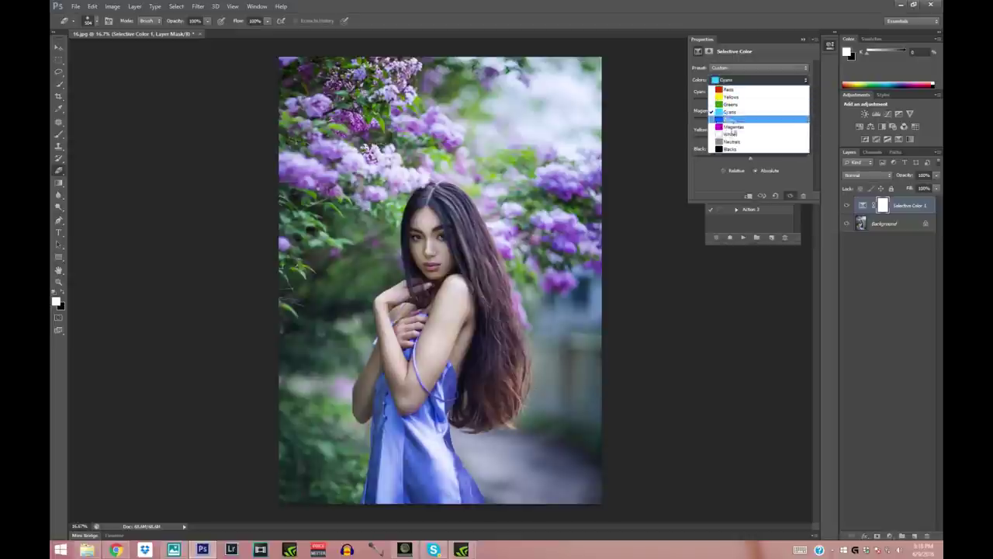
pyautogui.click(728, 149)
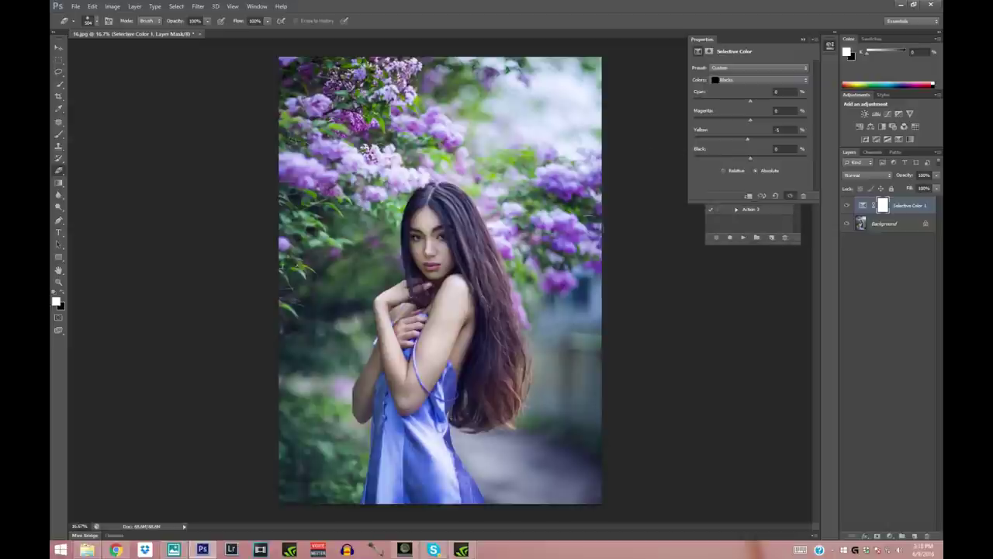
pyautogui.click(803, 38)
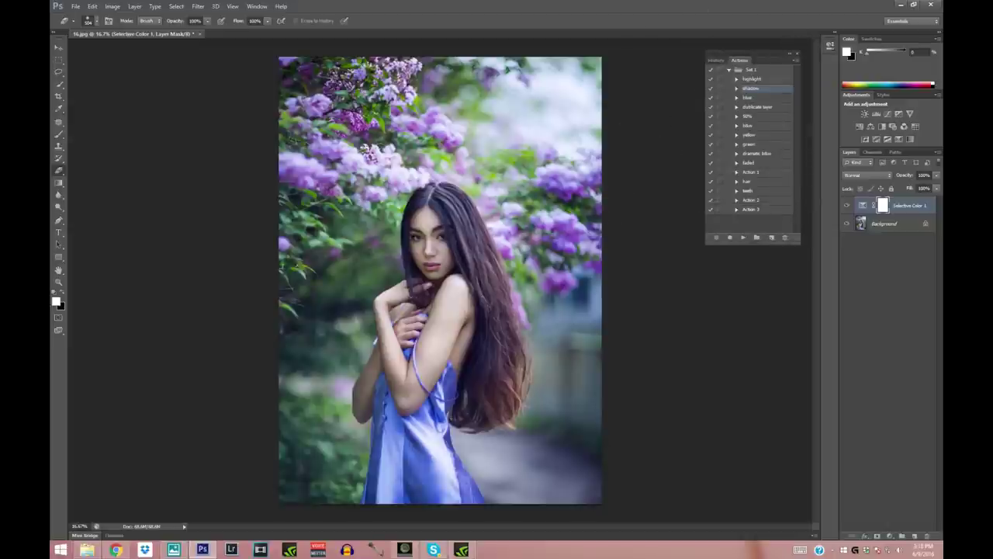
# Step: Compare the whole picture with and without the Selective Color adjustment layer
pyautogui.click(58, 282)
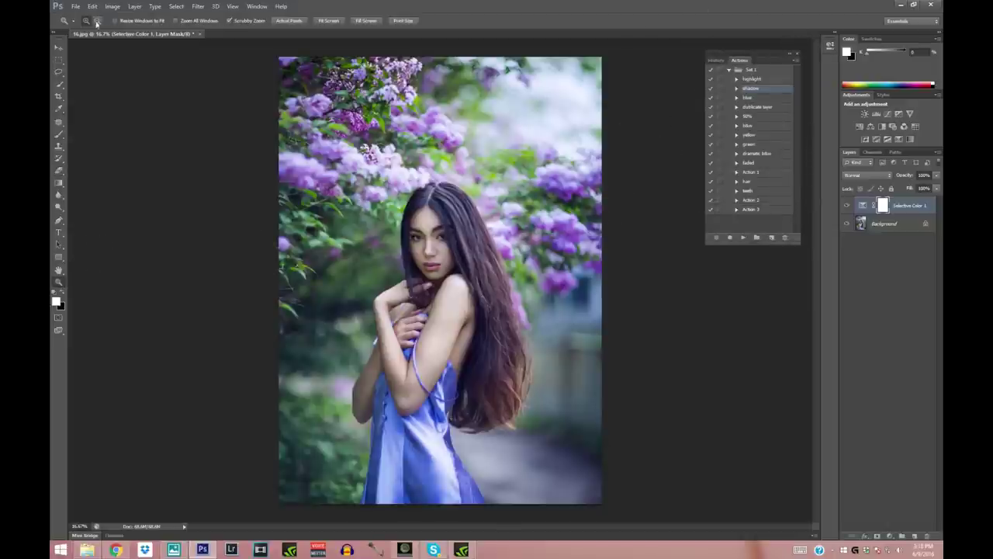
pyautogui.keyDown('alt'); pyautogui.click(427, 245); pyautogui.keyUp('alt')
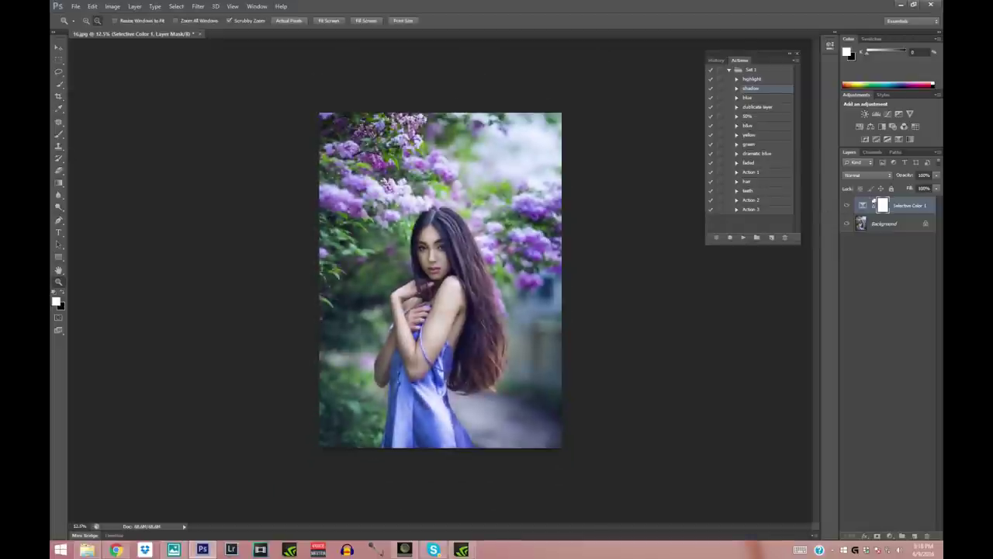
pyautogui.click(847, 205)
pyautogui.click(847, 206)
pyautogui.click(847, 206)
pyautogui.click(847, 206)
pyautogui.click(87, 21)
pyautogui.click(480, 325)
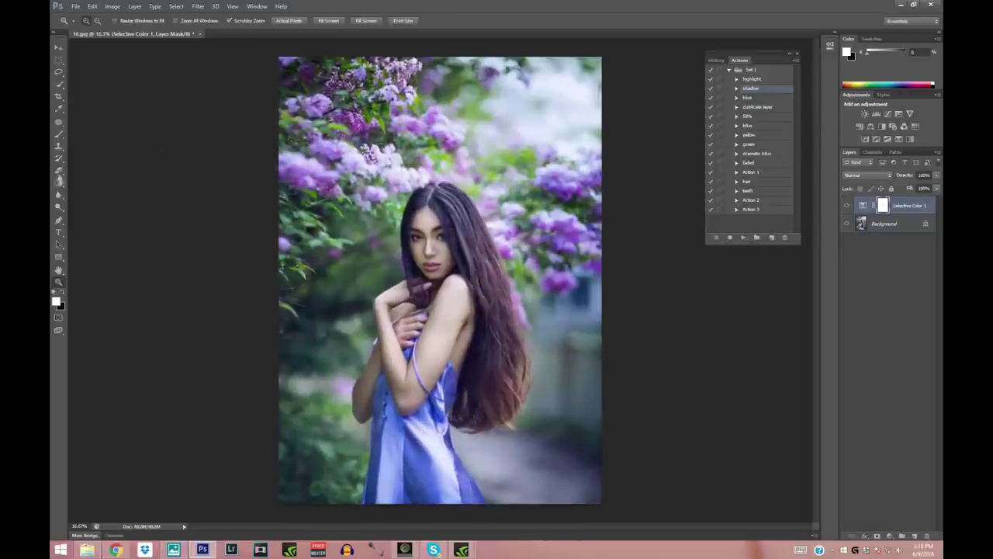
# Step: Erase the Selective Color adjustment from the woman's face, hair and skin, changing the eraser size to suit each area
pyautogui.click(59, 171)
pyautogui.click(96, 21)
pyautogui.click(96, 21)
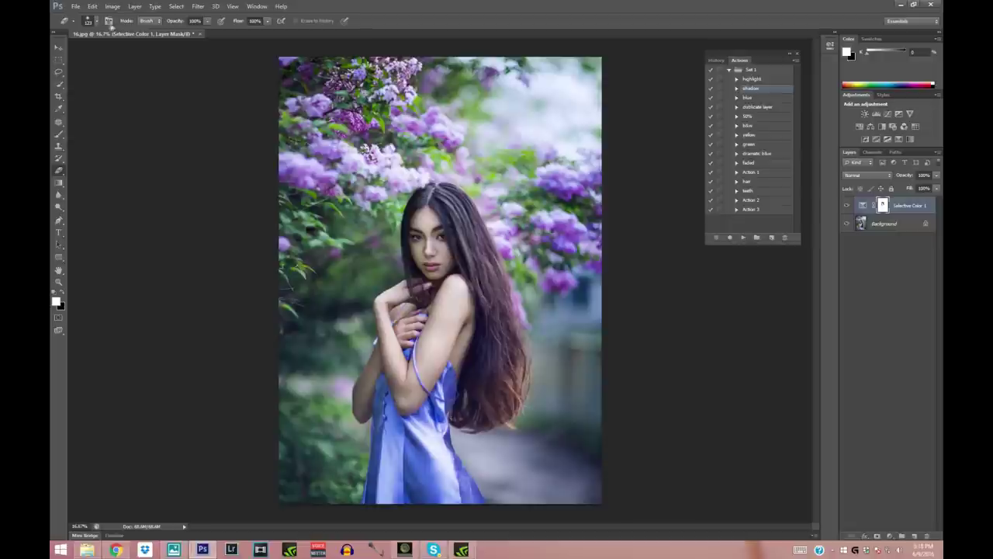
pyautogui.click(96, 21)
pyautogui.click(129, 49)
pyautogui.moveTo(450, 192); pyautogui.dragTo(435, 241)
# Step: View the whole picture and merge the Selective Color adjustment with the Background
pyautogui.click(59, 282)
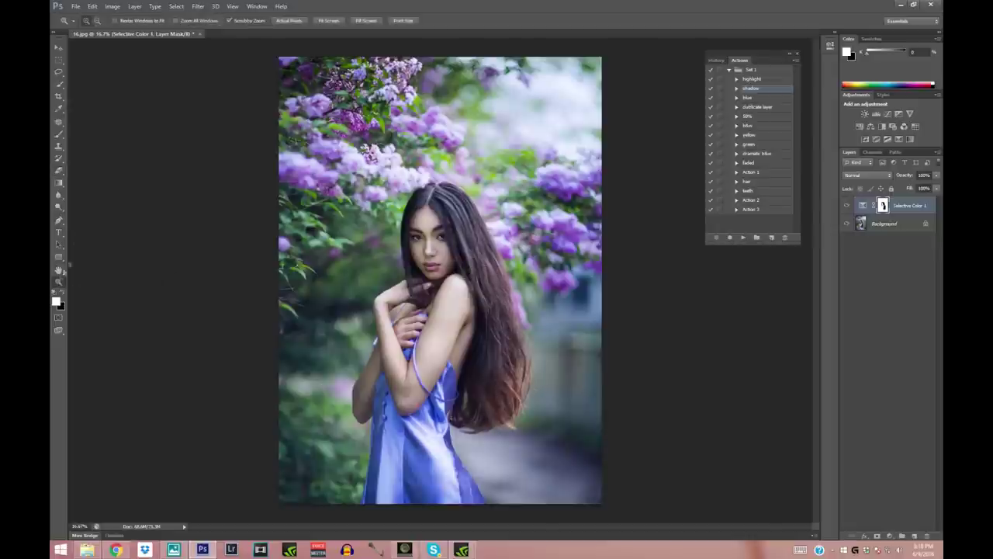
pyautogui.click(98, 21)
pyautogui.click(271, 104)
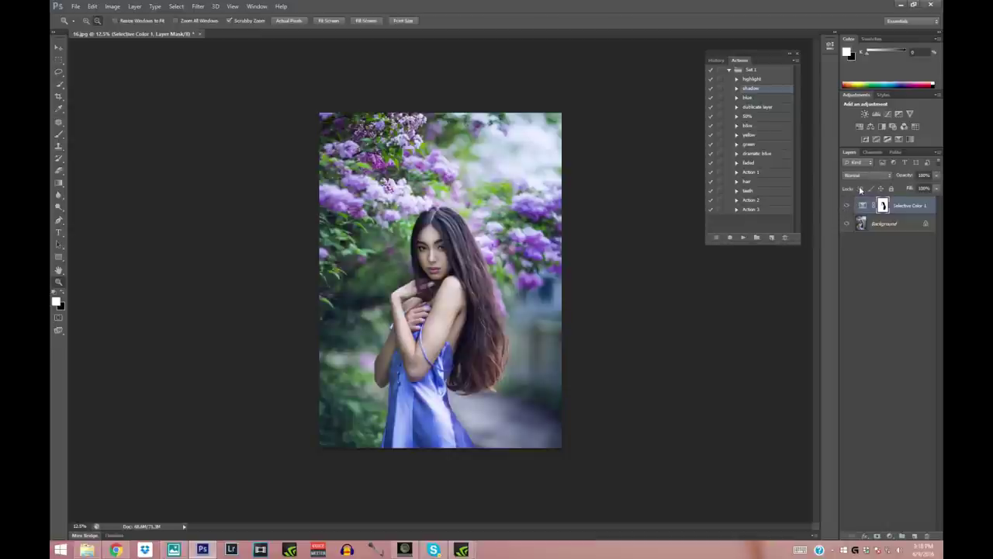
pyautogui.rightClick(892, 225)
pyautogui.click(867, 278)
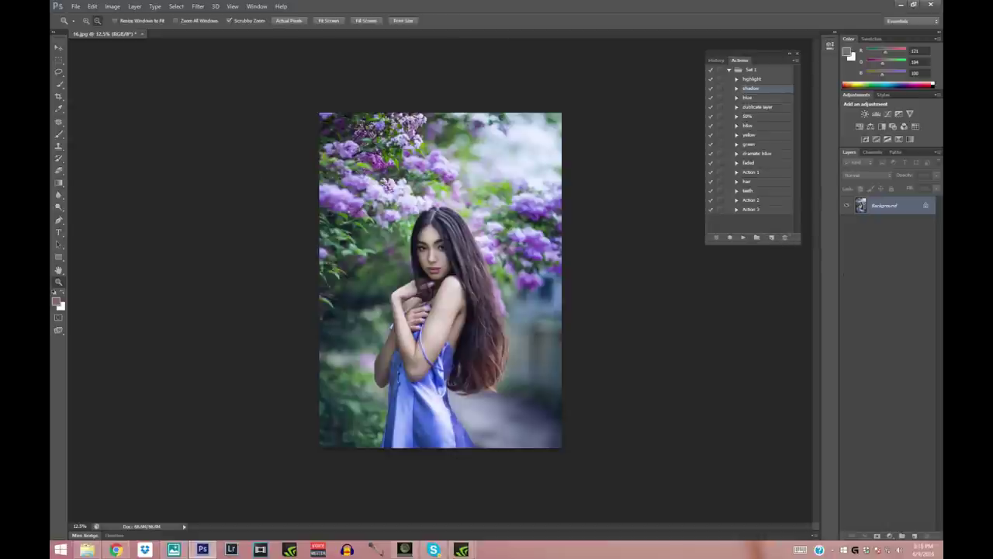
# Step: Add a new empty layer and sample a lilac colour from the blossoms near the picture's upper edge
pyautogui.click(86, 21)
pyautogui.click(400, 124)
pyautogui.hotkey('ctrl', '+')
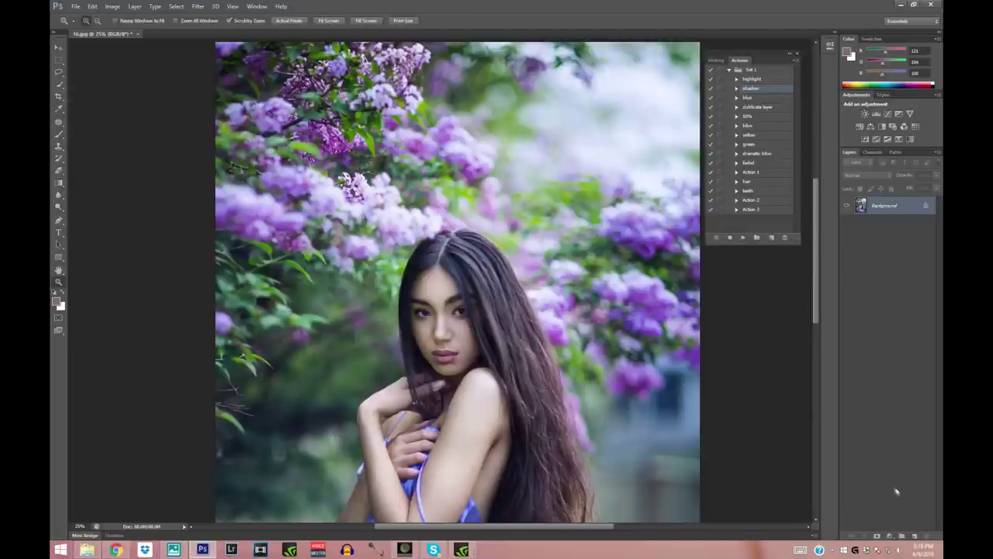
pyautogui.click(914, 536)
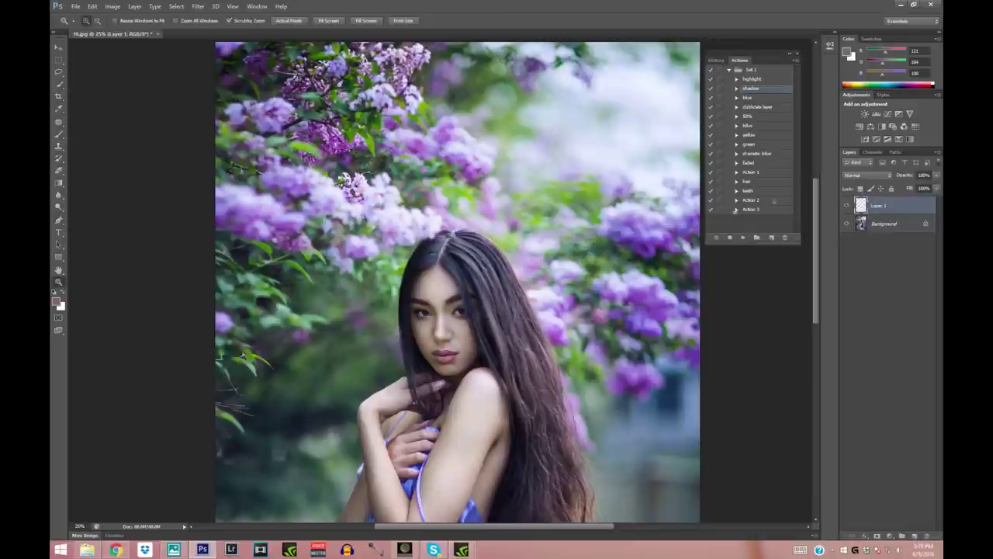
pyautogui.click(59, 108)
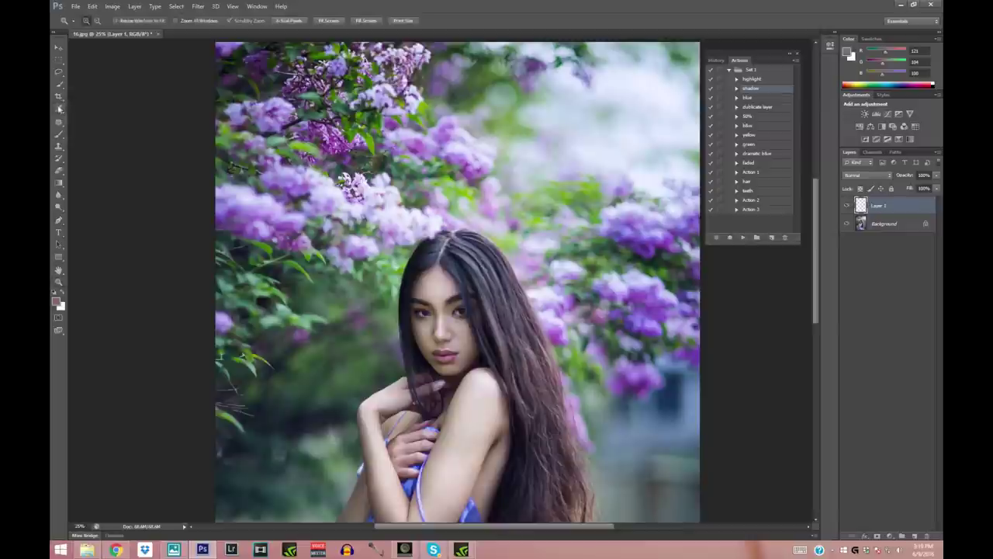
pyautogui.click(413, 92)
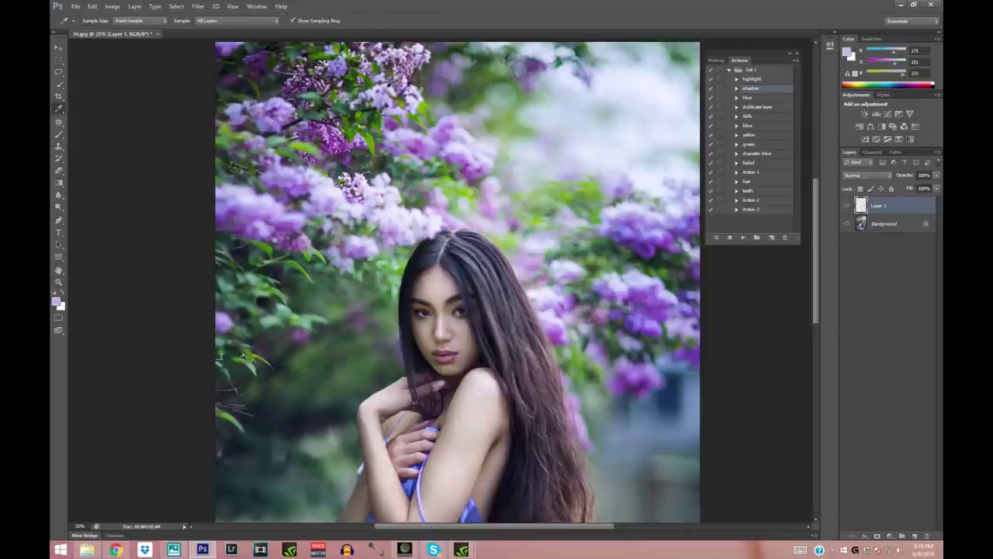
pyautogui.click(383, 101)
# Step: Paint the sampled lilac over the uppermost blossoms with a soft brush of about 236 px
pyautogui.click(58, 133)
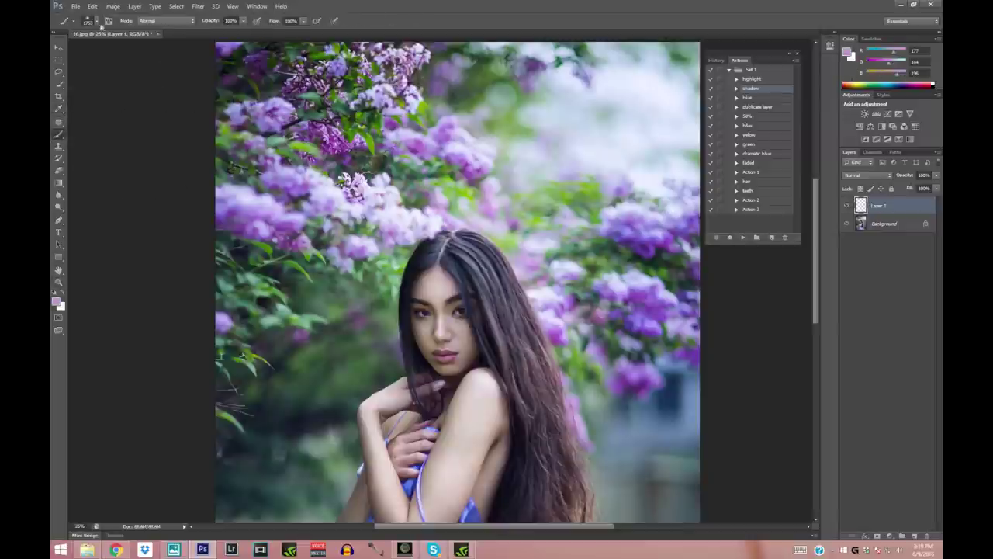
pyautogui.click(94, 20)
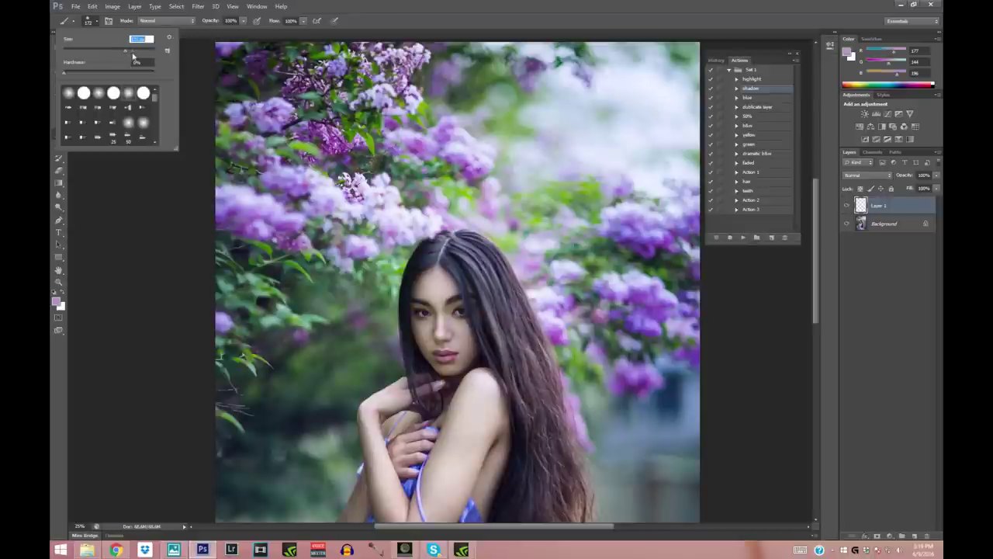
pyautogui.press('Return')
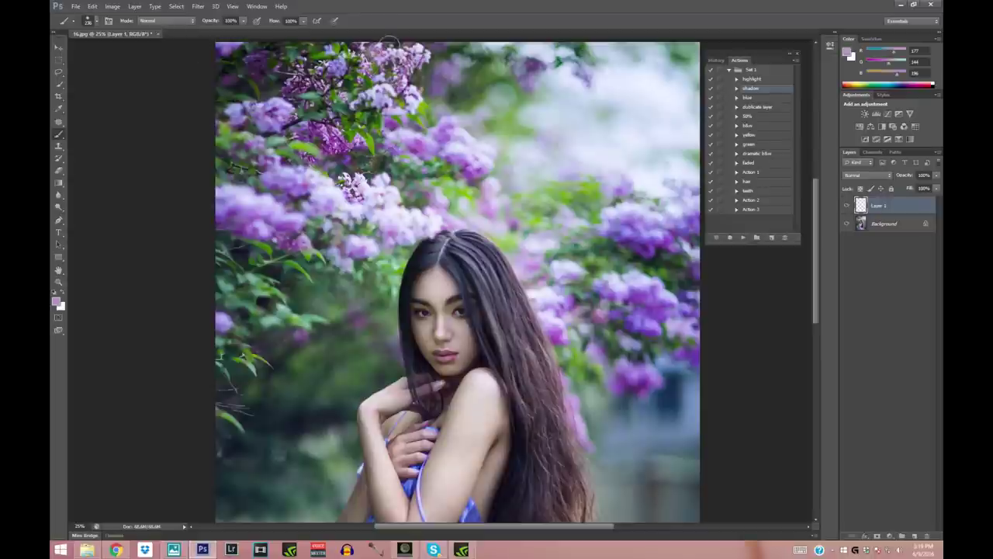
pyautogui.moveTo(412, 79)
pyautogui.mouseDown()
pyautogui.moveTo(419, 87)
pyautogui.moveTo(411, 56)
pyautogui.moveTo(450, 45)
pyautogui.mouseUp()
# Step: Resample lilac tones from the left, central and upper blossoms in turn and softly paint them over the uppermost flowers
pyautogui.click(58, 109)
pyautogui.click(279, 101)
pyautogui.press('b')
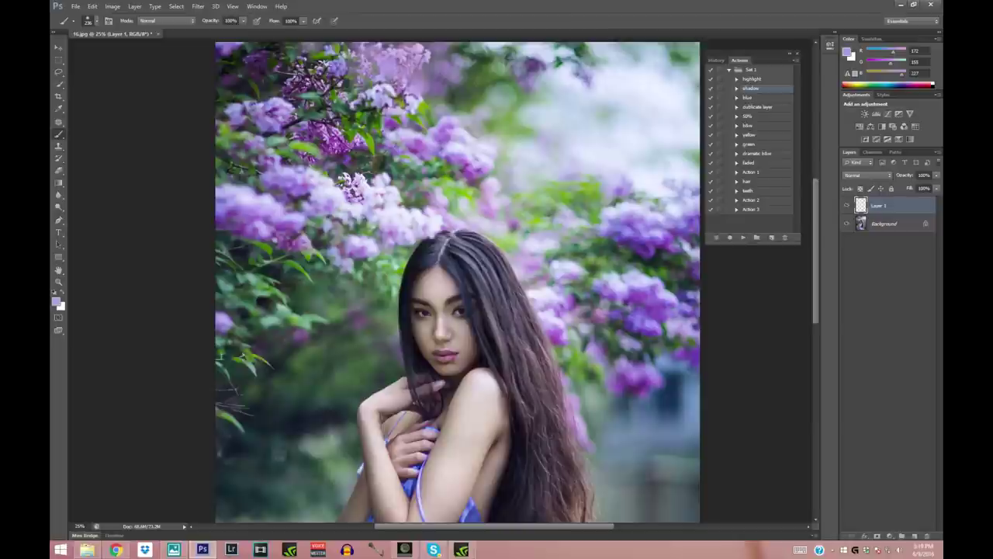
pyautogui.click(59, 108)
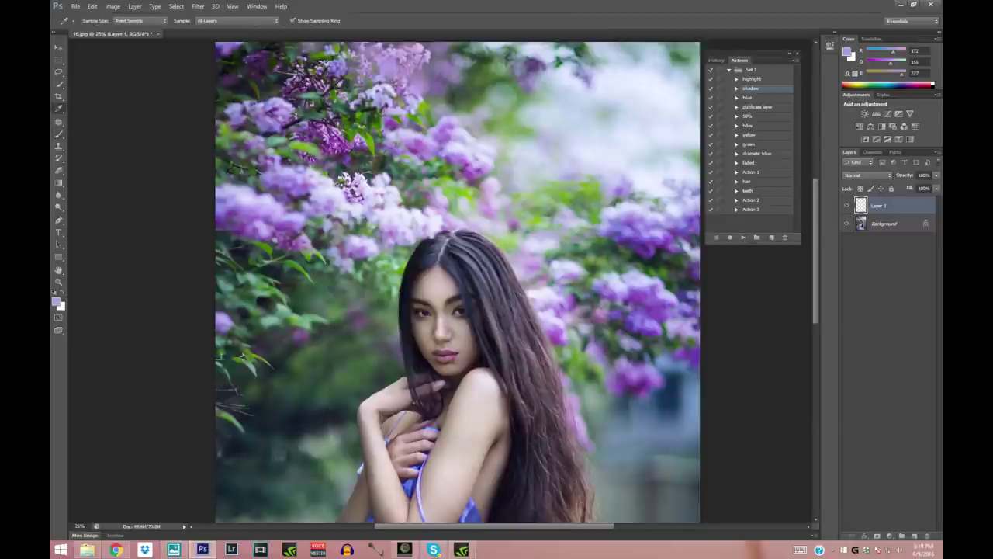
pyautogui.click(380, 175)
pyautogui.press('b')
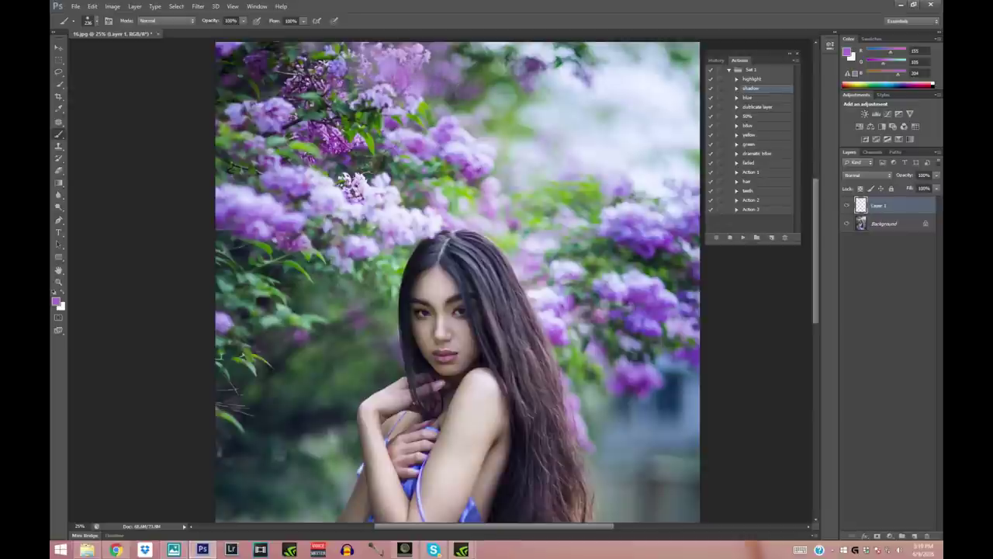
pyautogui.click(59, 108)
pyautogui.click(401, 142)
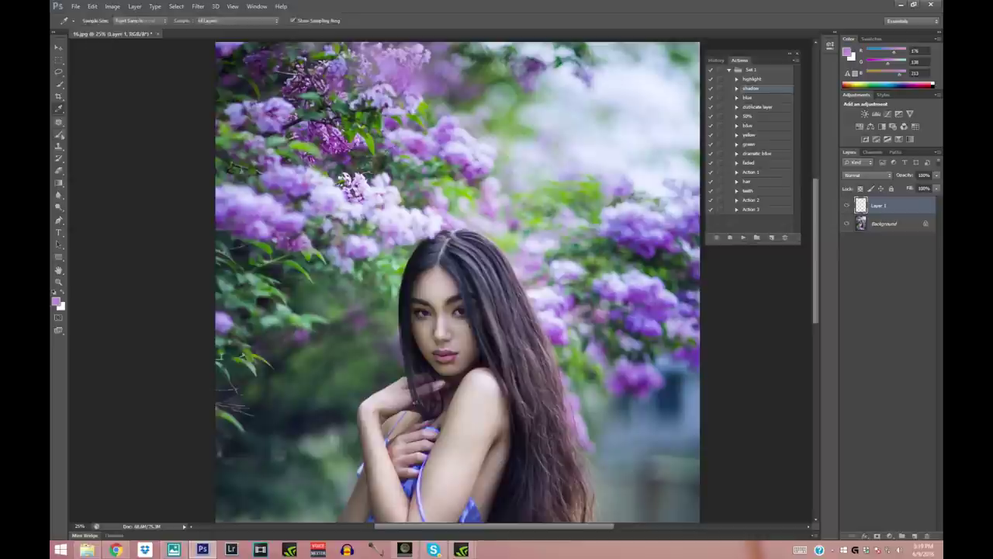
pyautogui.click(59, 133)
# Step: Resize the brush and paint sampled purple over the upper-left blossoms and the branches beneath them
pyautogui.click(96, 21)
pyautogui.moveTo(320, 93); pyautogui.dragTo(260, 74)
pyautogui.click(58, 108)
pyautogui.click(264, 85)
pyautogui.click(59, 133)
pyautogui.click(97, 21)
pyautogui.click(103, 48)
pyautogui.moveTo(399, 140)
pyautogui.mouseDown()
pyautogui.moveTo(342, 159)
pyautogui.moveTo(336, 140)
pyautogui.moveTo(349, 170)
pyautogui.moveTo(295, 151)
pyautogui.mouseUp()
# Step: Sample paler lilac from the cluster above the woman's head and dab it between the blossoms with an adjusted brush size
pyautogui.keyDown('alt'); pyautogui.click(372, 186); pyautogui.keyUp('alt')
pyautogui.click(96, 21)
pyautogui.click(110, 49)
pyautogui.keyDown('alt'); pyautogui.click(379, 186); pyautogui.keyUp('alt')
pyautogui.click(96, 21)
pyautogui.click(124, 49)
pyautogui.click(360, 171)
# Step: Paint the lilac over the blossoms in the picture's upper-left corner and sample another tone from the nearby flowers
pyautogui.click(232, 69)
pyautogui.moveTo(240, 87)
pyautogui.mouseDown()
pyautogui.moveTo(346, 50)
pyautogui.moveTo(271, 59)
pyautogui.mouseUp()
pyautogui.keyDown('alt'); pyautogui.click(341, 62); pyautogui.keyUp('alt')
# Step: Try sampled lilac strokes over the blossoms just above the woman's head with different brush sizes, undoing each stroke
pyautogui.keyDown('alt'); pyautogui.click(439, 196); pyautogui.keyUp('alt')
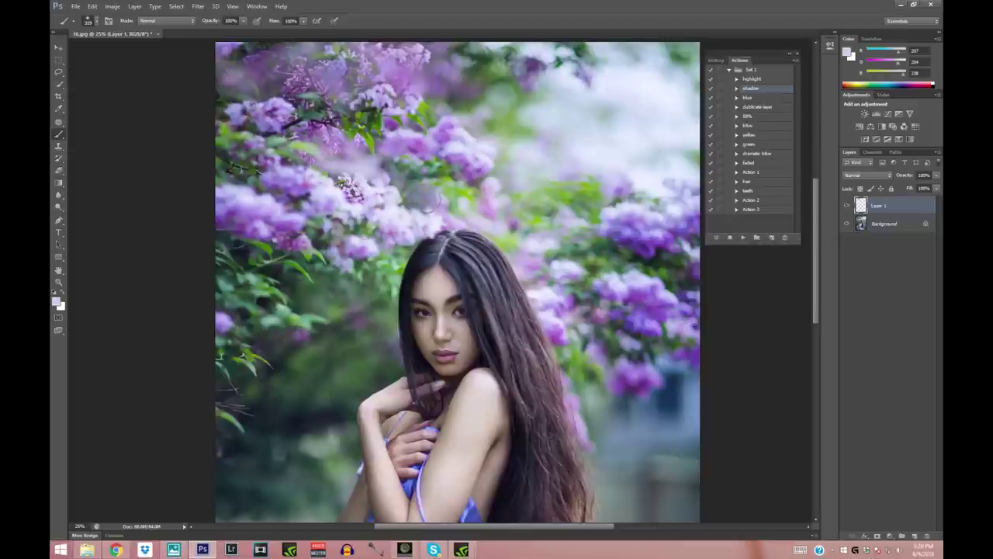
pyautogui.keyDown('alt'); pyautogui.click(458, 155); pyautogui.keyUp('alt')
pyautogui.click(403, 193)
pyautogui.click(92, 6)
pyautogui.click(109, 35)
pyautogui.click(96, 21)
pyautogui.click(124, 49)
pyautogui.click(407, 207)
pyautogui.click(92, 6)
pyautogui.click(109, 35)
pyautogui.click(409, 198)
pyautogui.click(92, 7)
pyautogui.click(109, 35)
# Step: View the whole picture, compare it with and without the painted layer, and lower that layer's opacity to 66%
pyautogui.press('z')
pyautogui.keyDown('alt'); pyautogui.click(465, 162); pyautogui.keyUp('alt')
pyautogui.keyDown('alt'); pyautogui.click(465, 162); pyautogui.keyUp('alt')
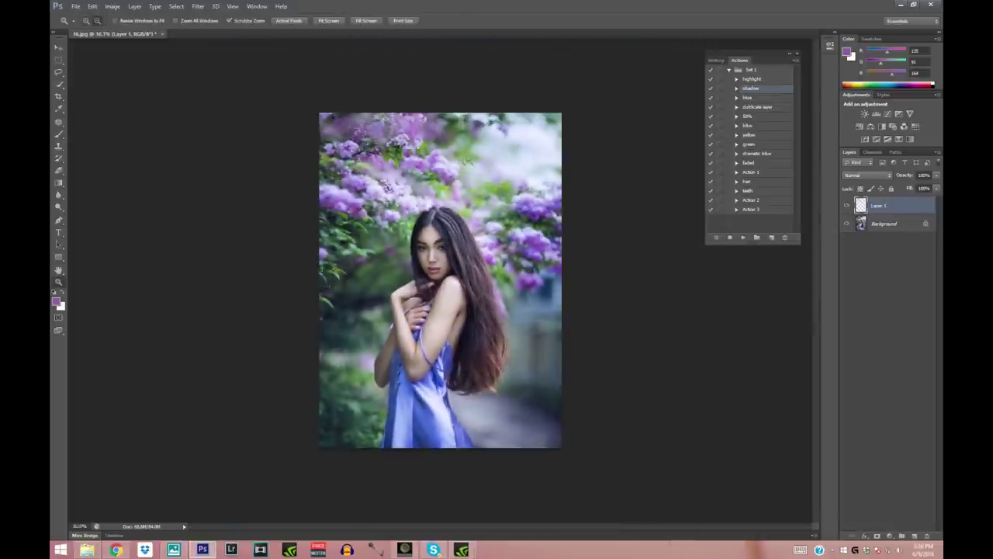
pyautogui.click(847, 205)
pyautogui.click(847, 206)
pyautogui.click(935, 176)
pyautogui.moveTo(934, 187); pyautogui.dragTo(921, 189)
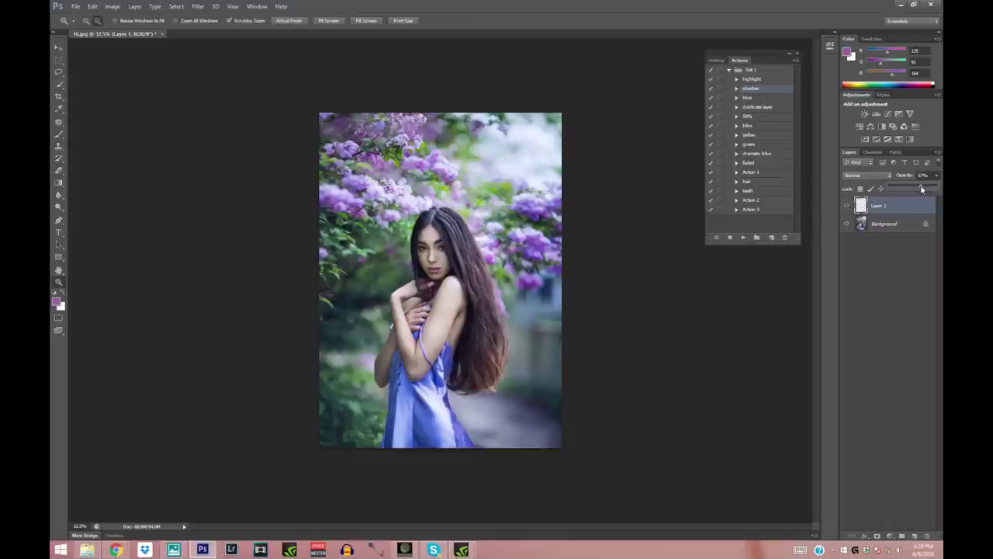
pyautogui.click(848, 206)
pyautogui.click(847, 206)
pyautogui.click(937, 177)
# Step: Check the picture without the painted lilac layer, restore it, and merge it with the Background
pyautogui.click(58, 170)
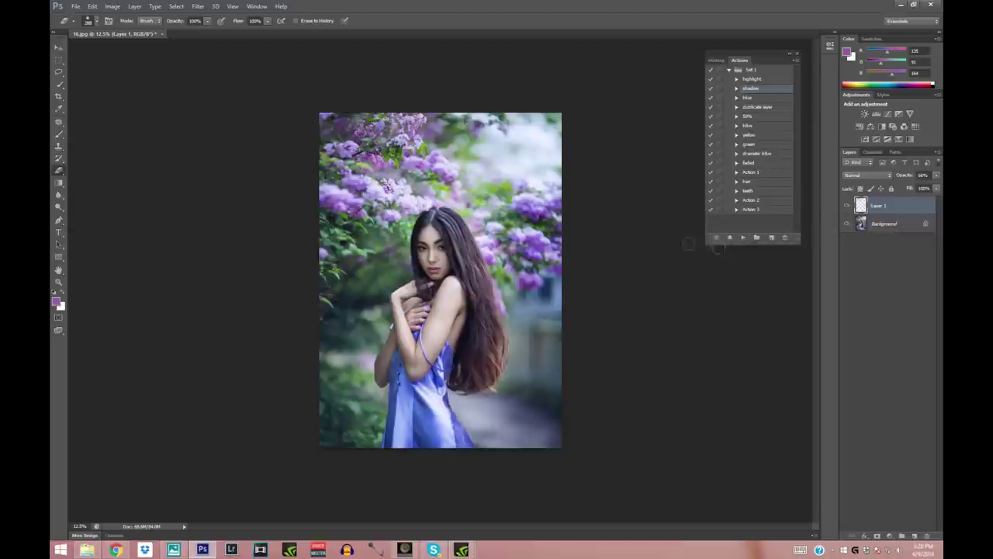
pyautogui.click(847, 204)
pyautogui.click(847, 204)
pyautogui.rightClick(893, 231)
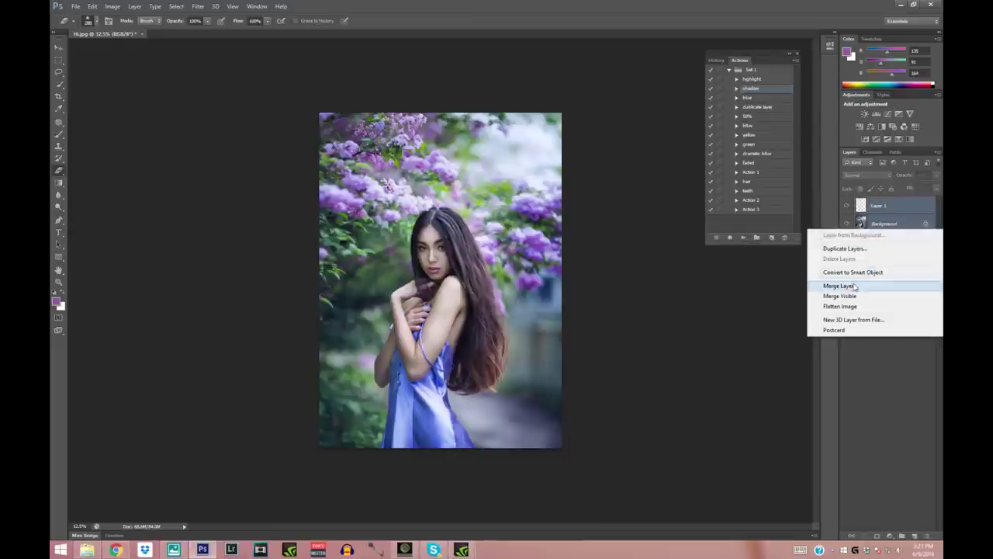
pyautogui.click(891, 284)
# Step: Compare the finished portrait with the original CR2 file by switching back and forth between the two open documents
pyautogui.press('z')
pyautogui.click(351, 225)
pyautogui.click(97, 20)
pyautogui.click(217, 138)
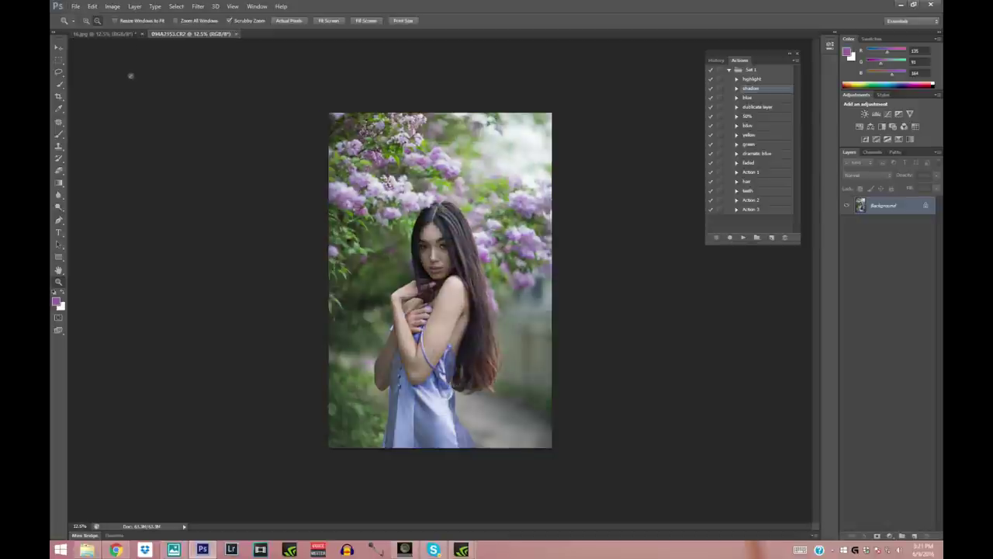
pyautogui.click(117, 34)
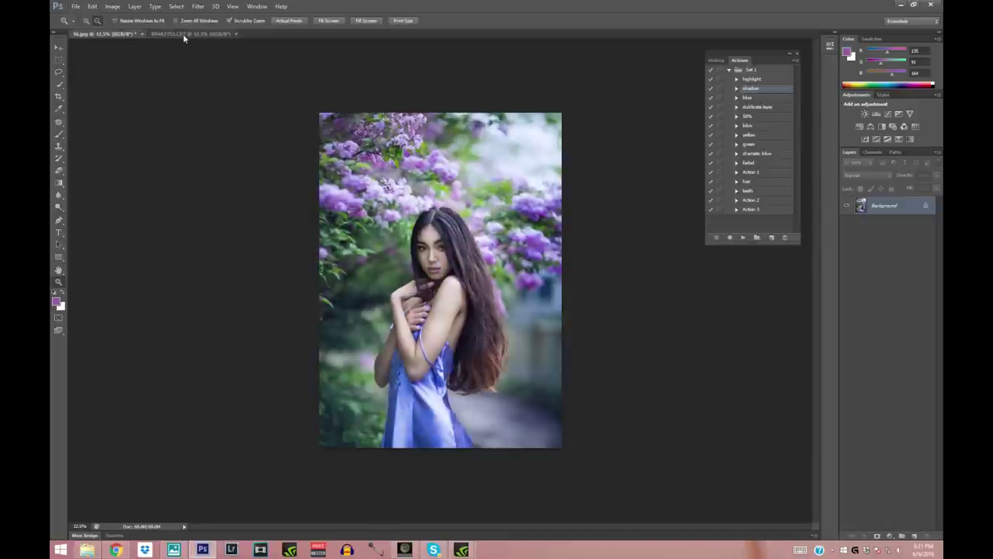
pyautogui.click(156, 35)
pyautogui.click(108, 35)
pyautogui.click(166, 34)
pyautogui.click(111, 36)
pyautogui.hotkey('ctrl', 'Tab')
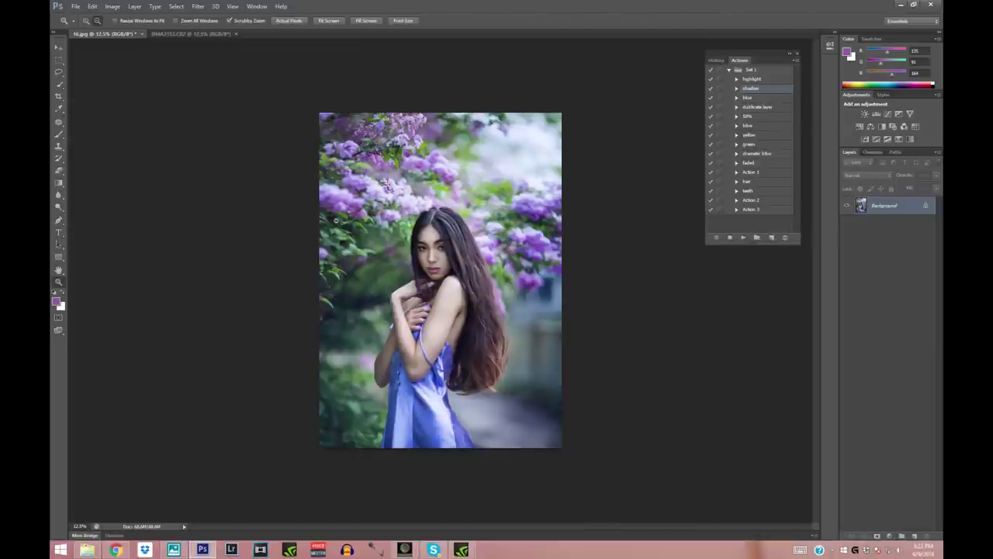